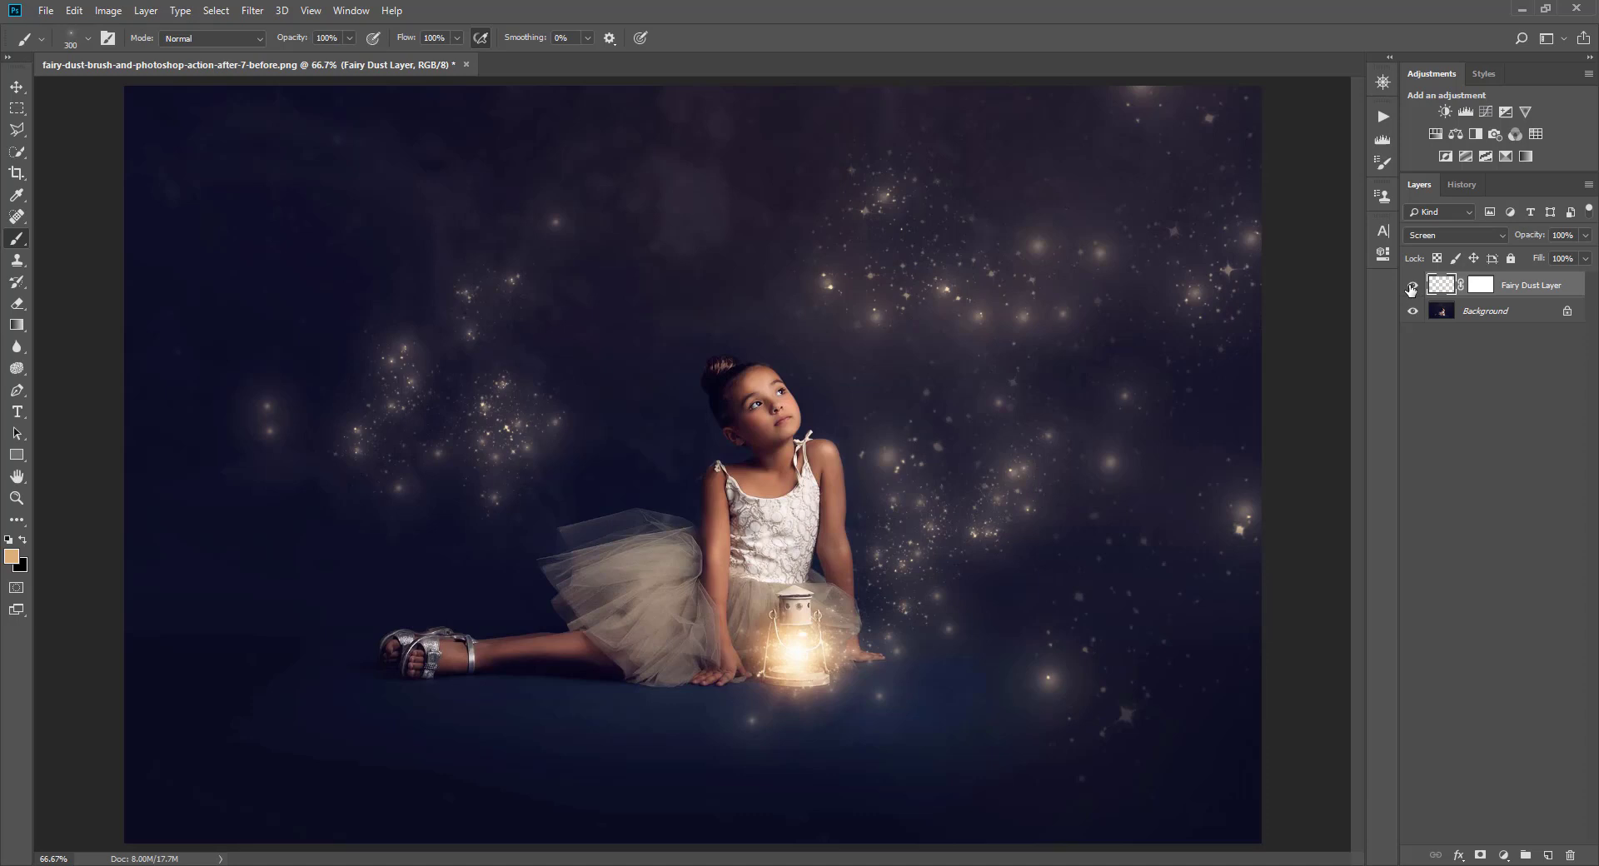
Step: Toggle the Fairy Dust Layer off and on three times to compare, then delete it
click(1410, 287)
click(1410, 287)
click(1410, 287)
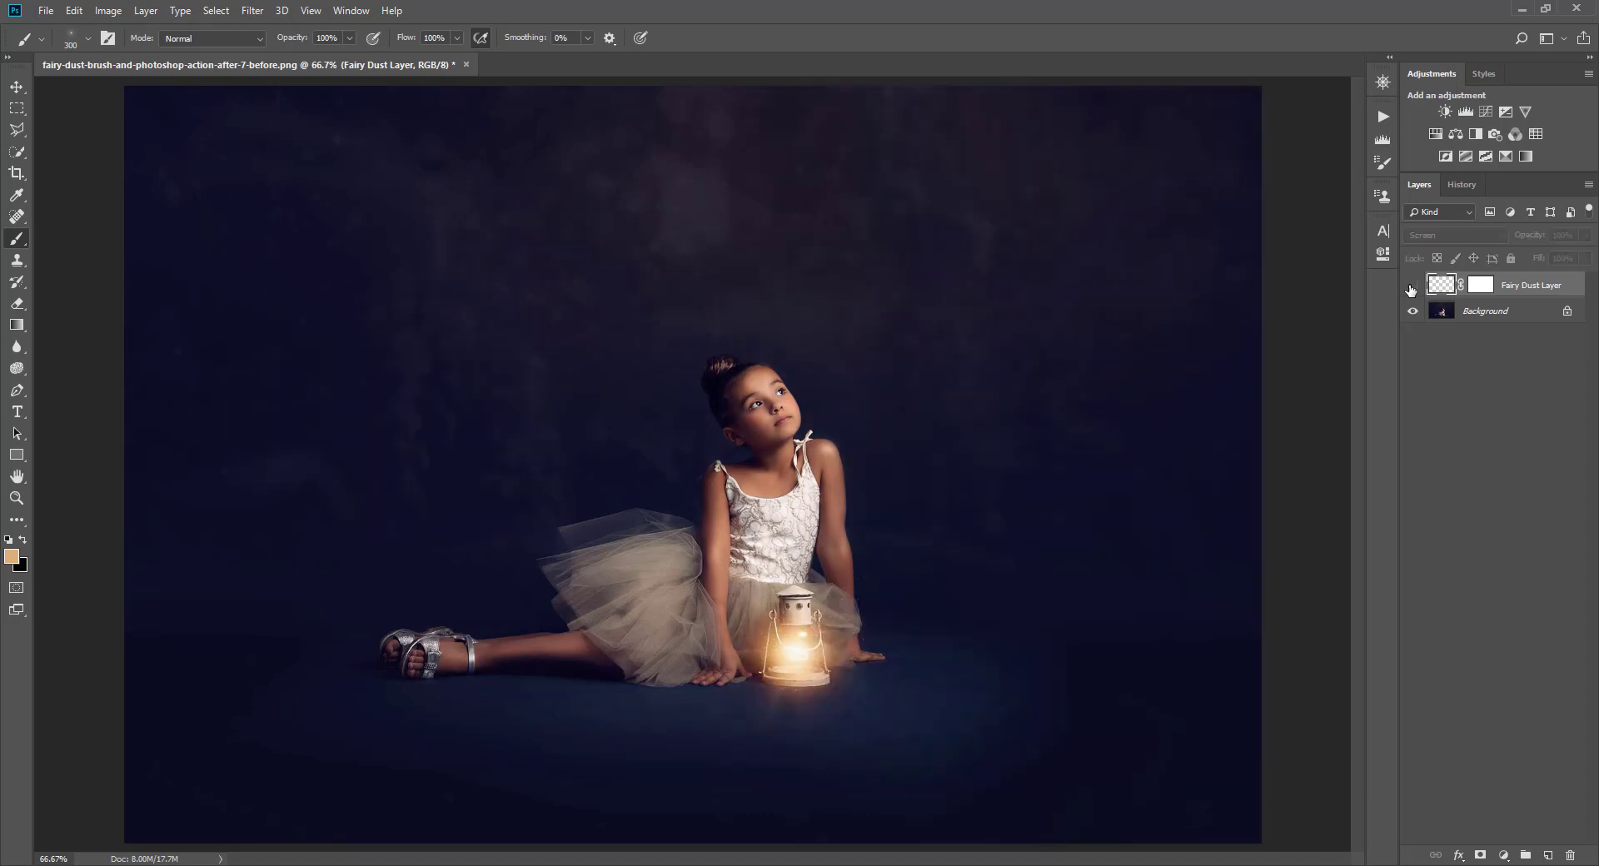
click(1411, 287)
click(1410, 287)
click(1411, 287)
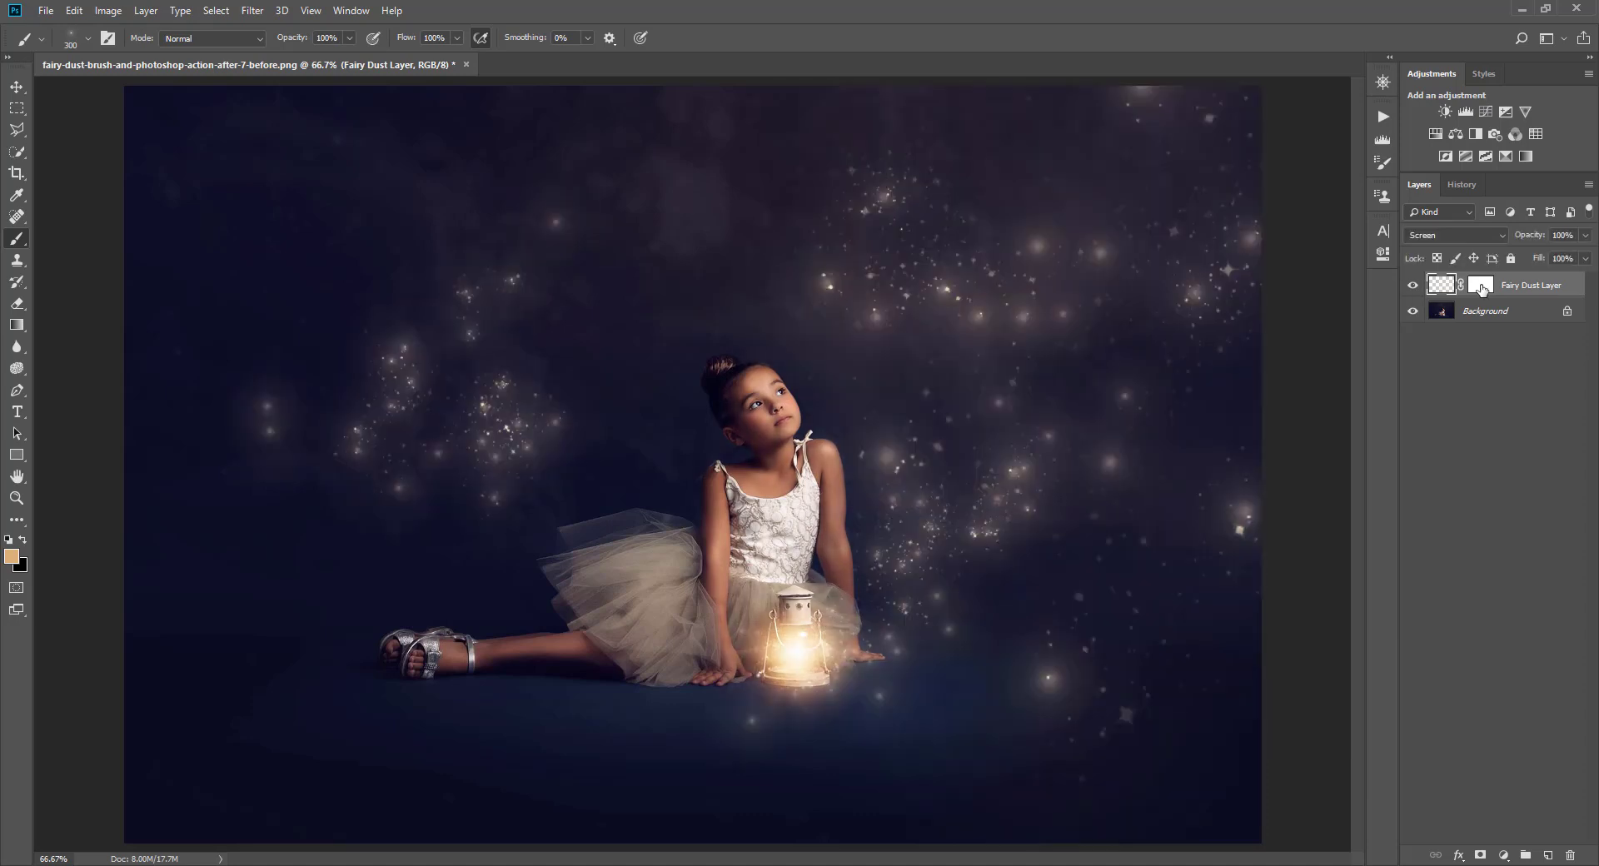
click(1412, 285)
drag(1491, 285, 1569, 856)
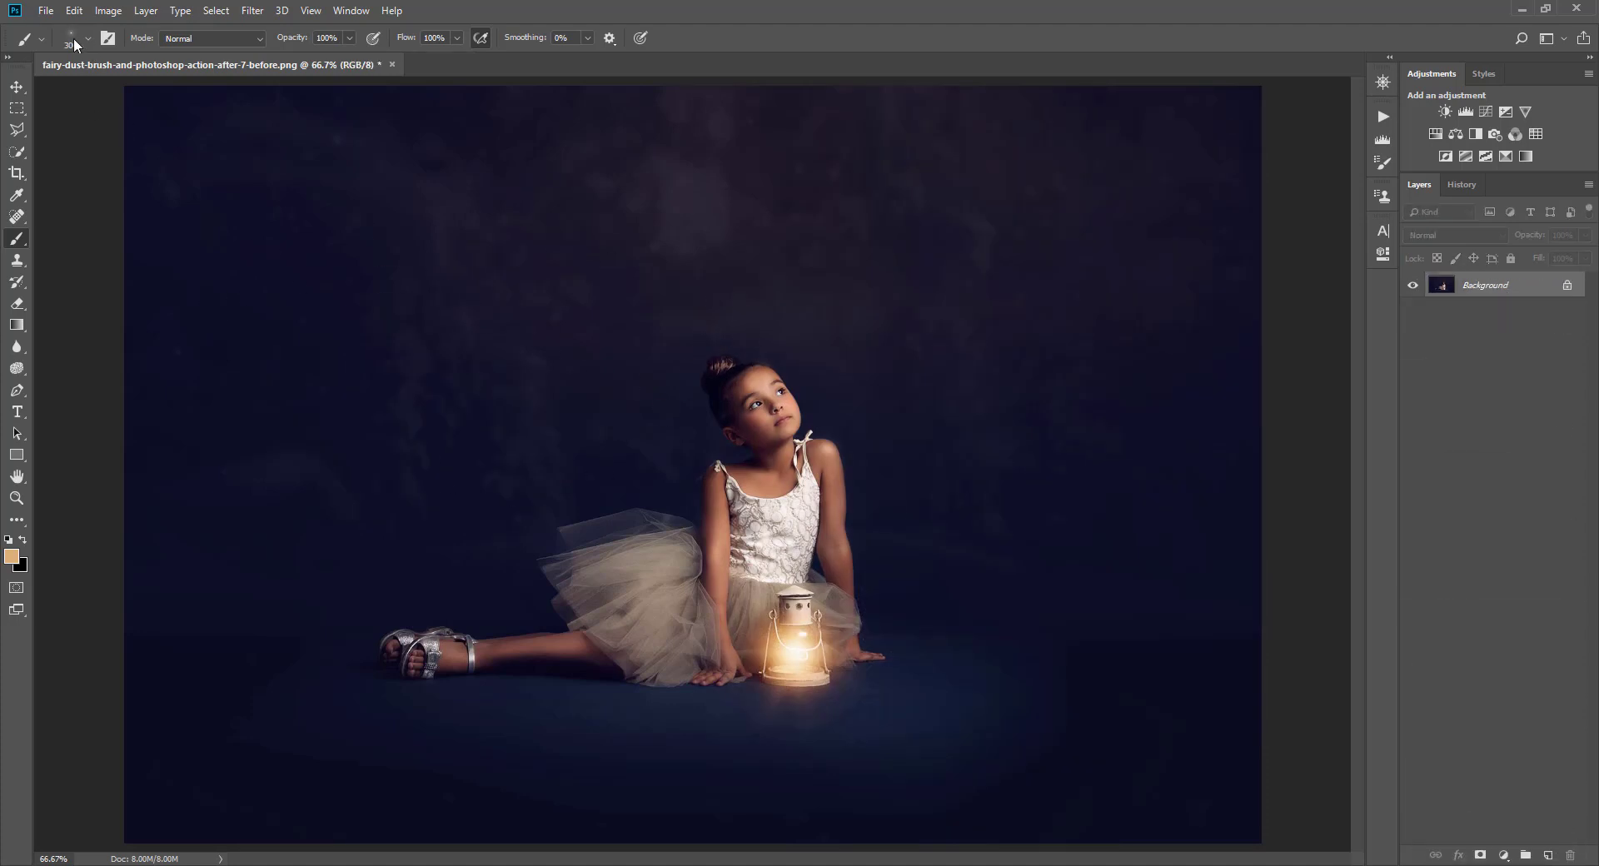
click(17, 86)
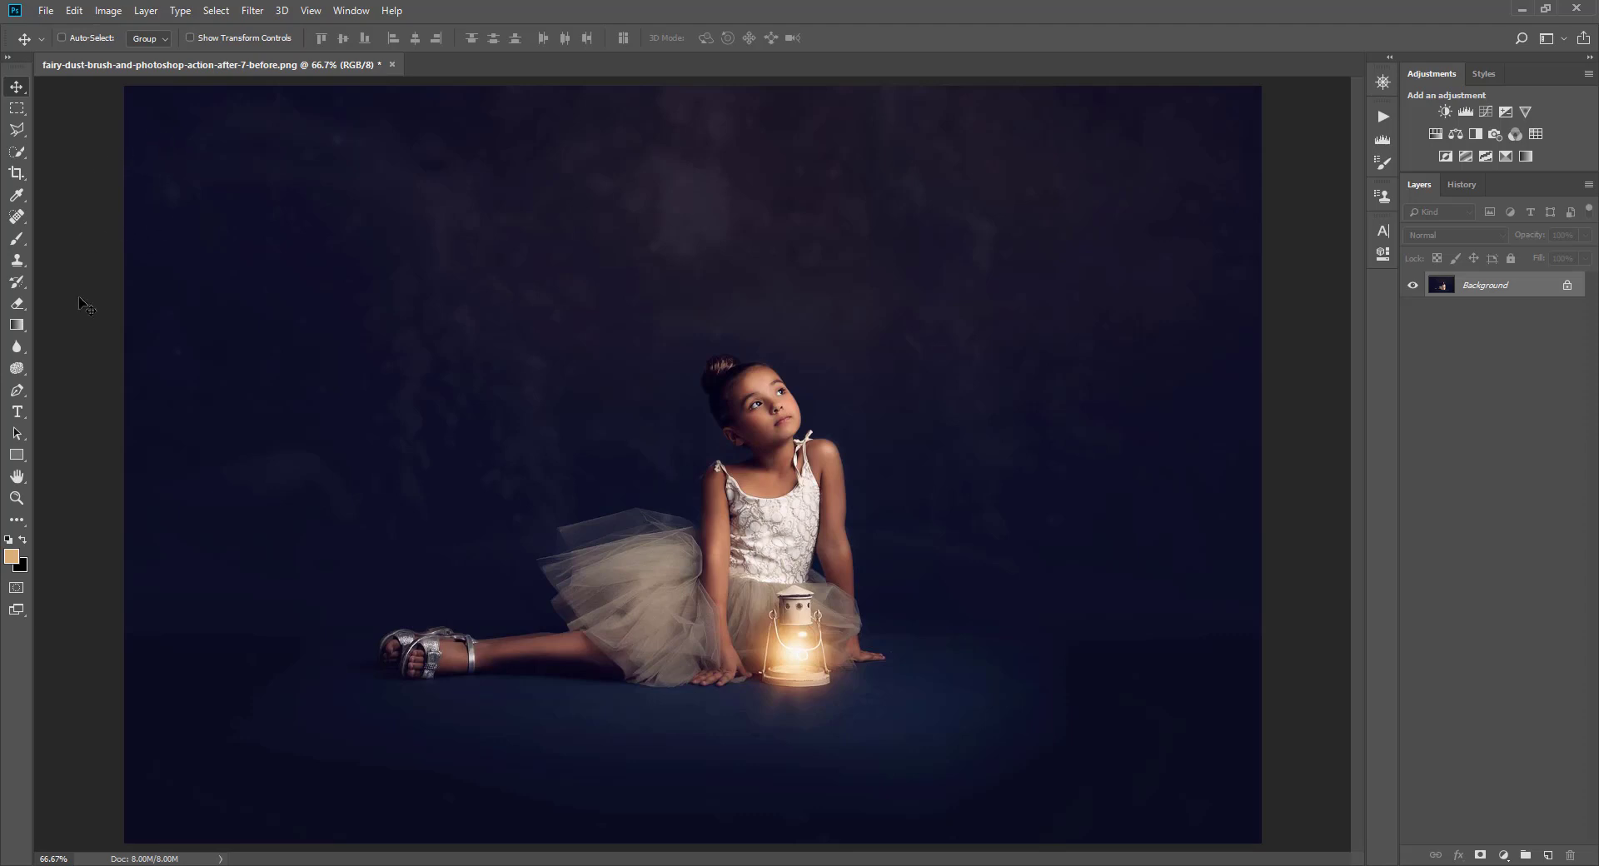
Step: Select the Brush tool, try the Pencil from its flyout, then return to the Brush Tool
click(17, 239)
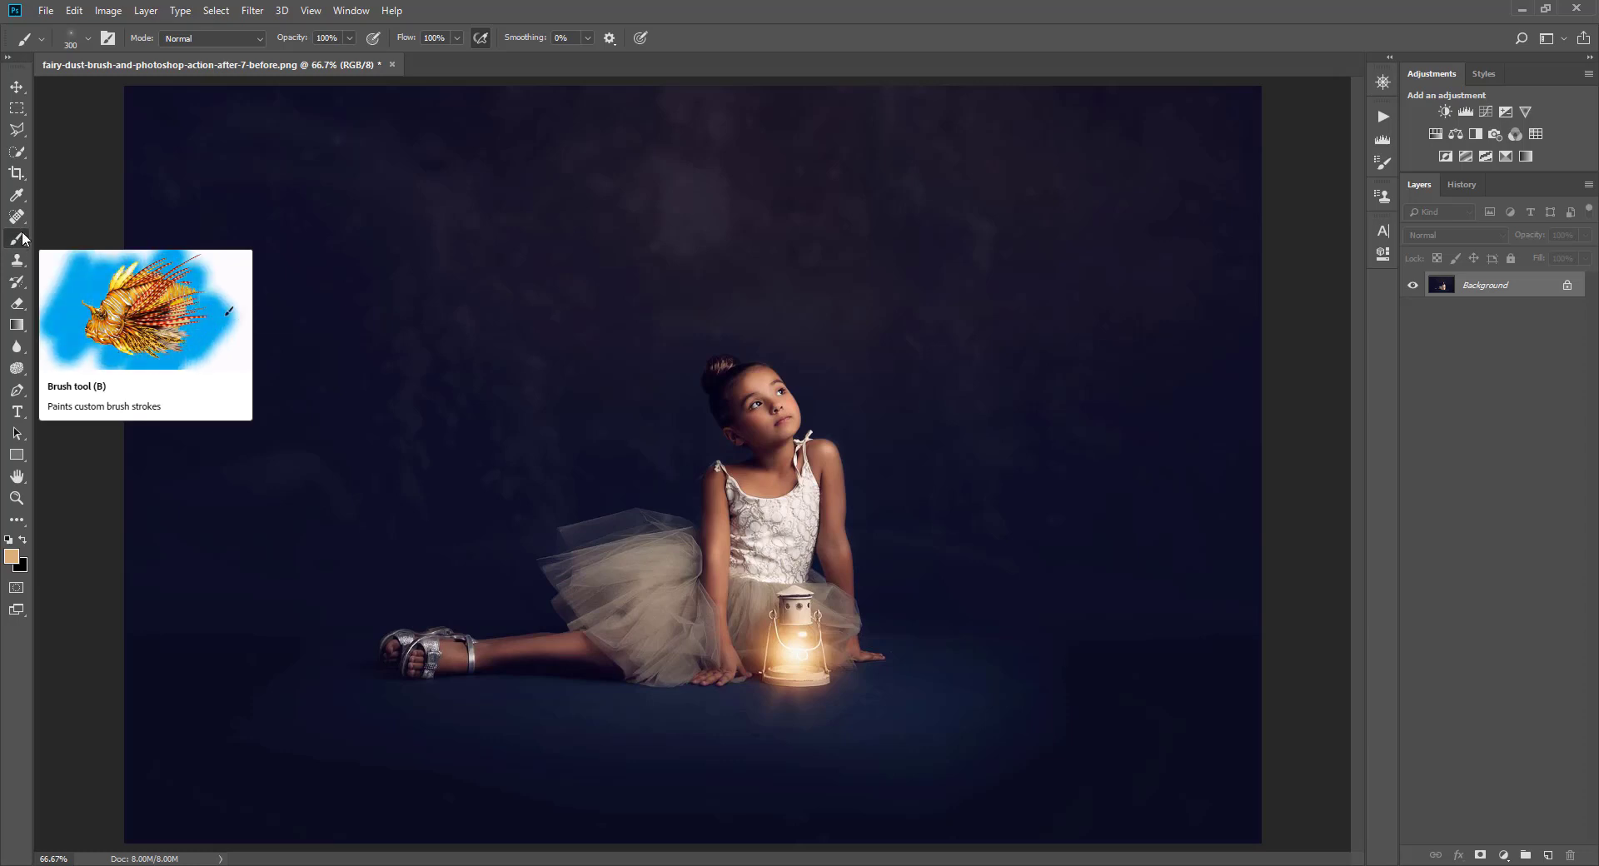
click(20, 239)
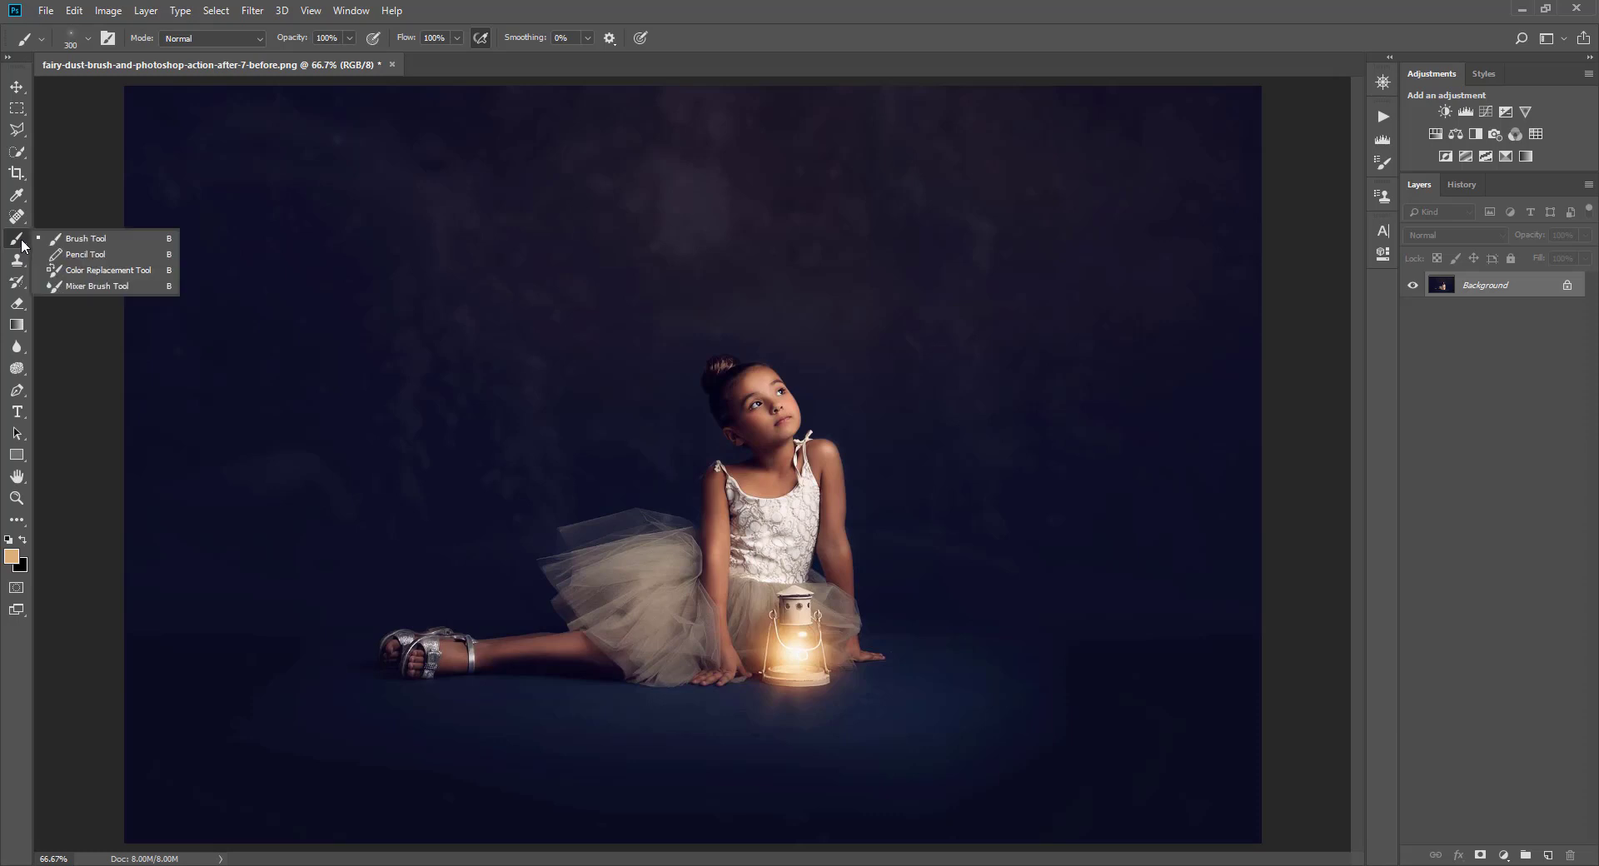
click(63, 255)
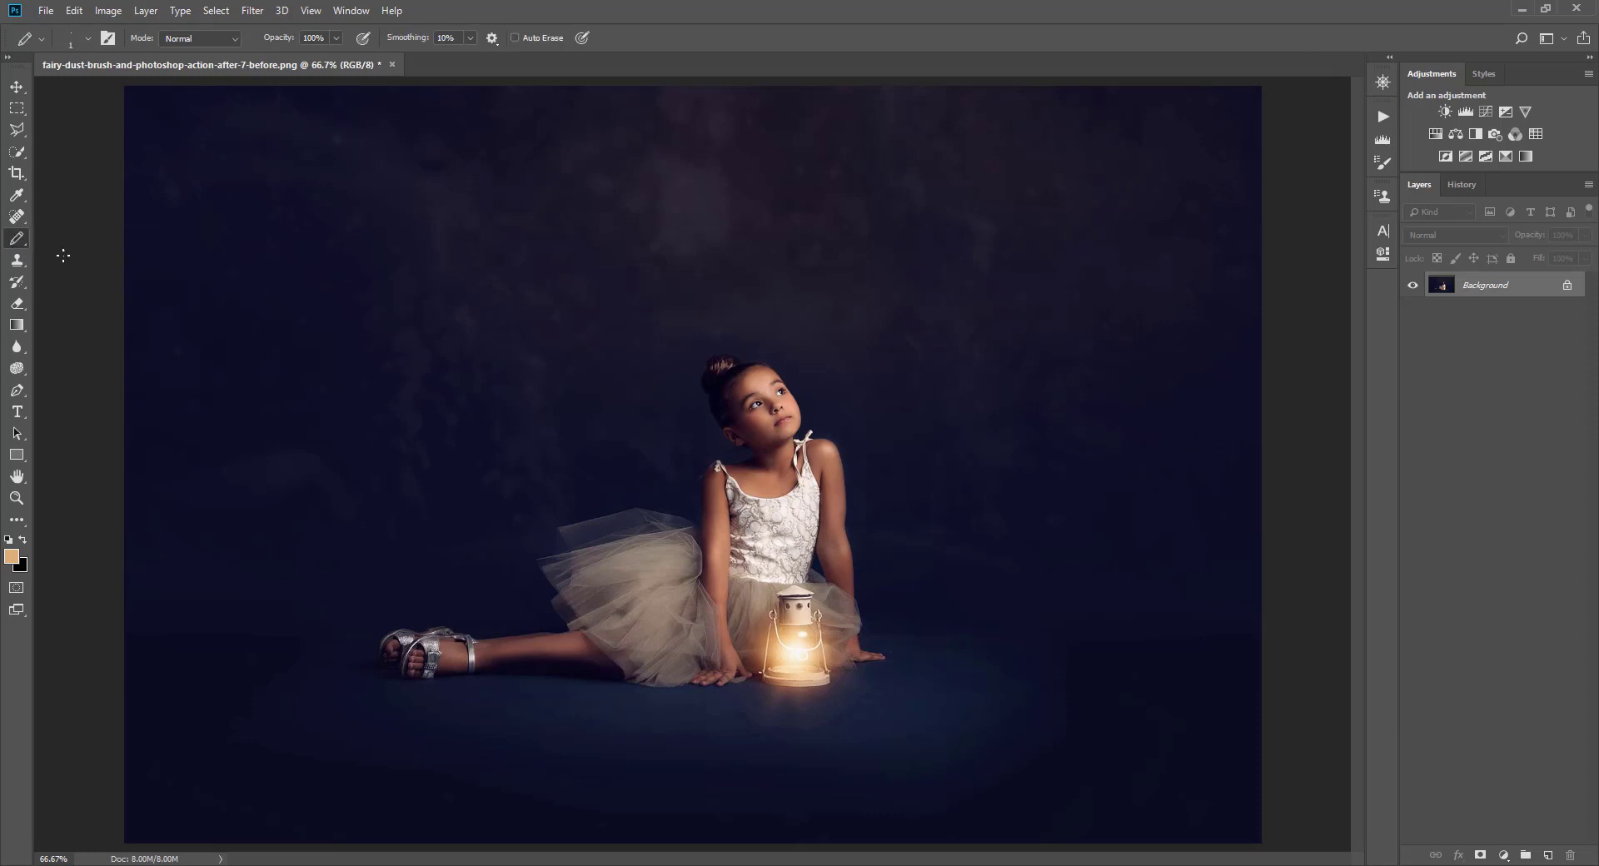
click(15, 242)
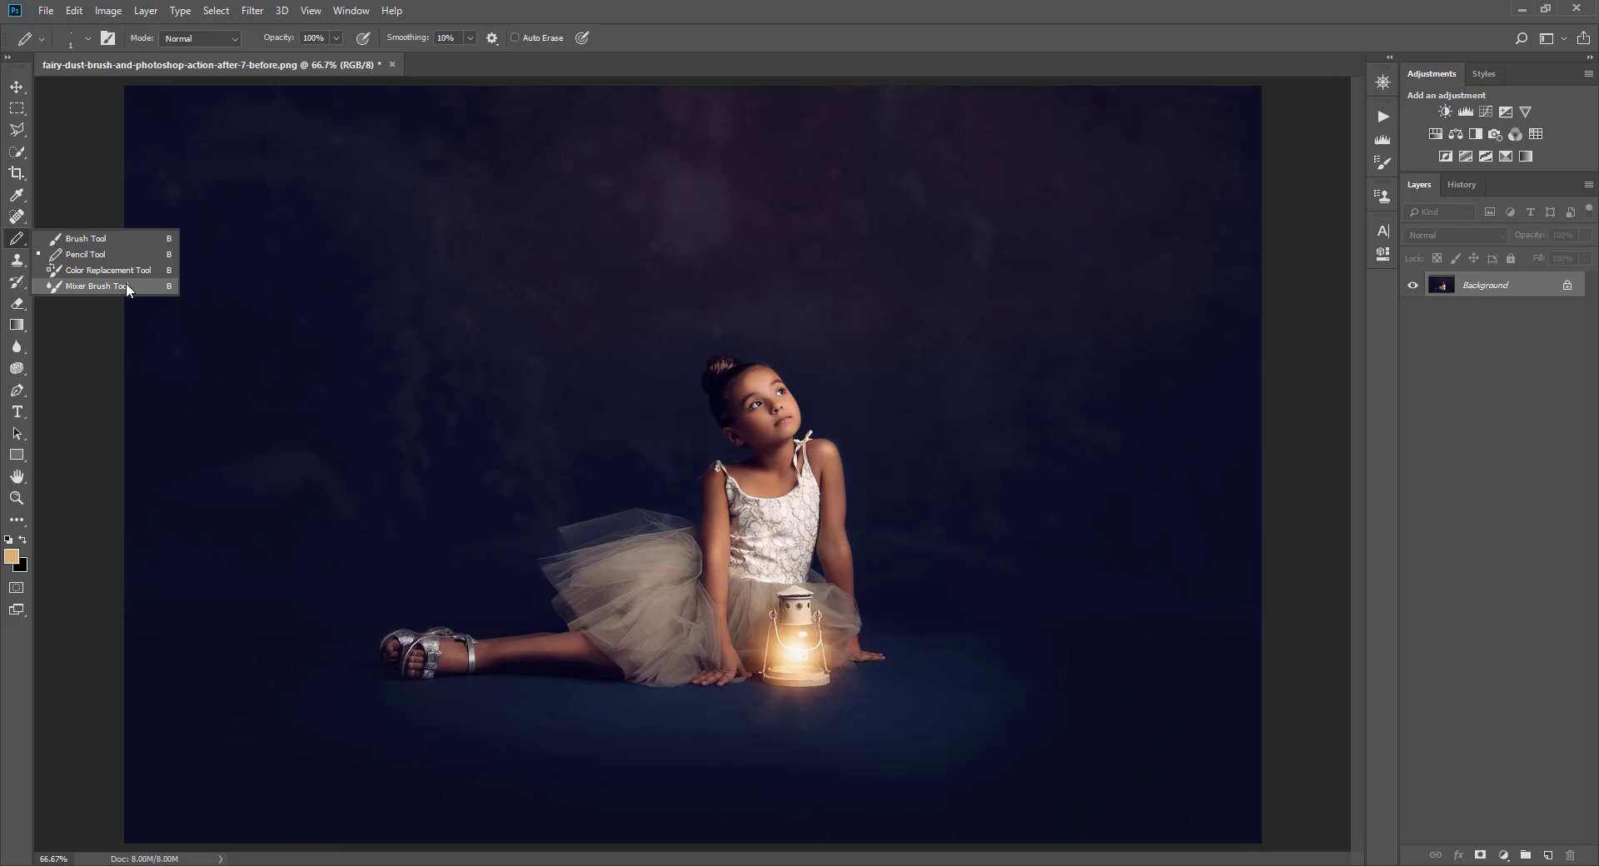
click(123, 236)
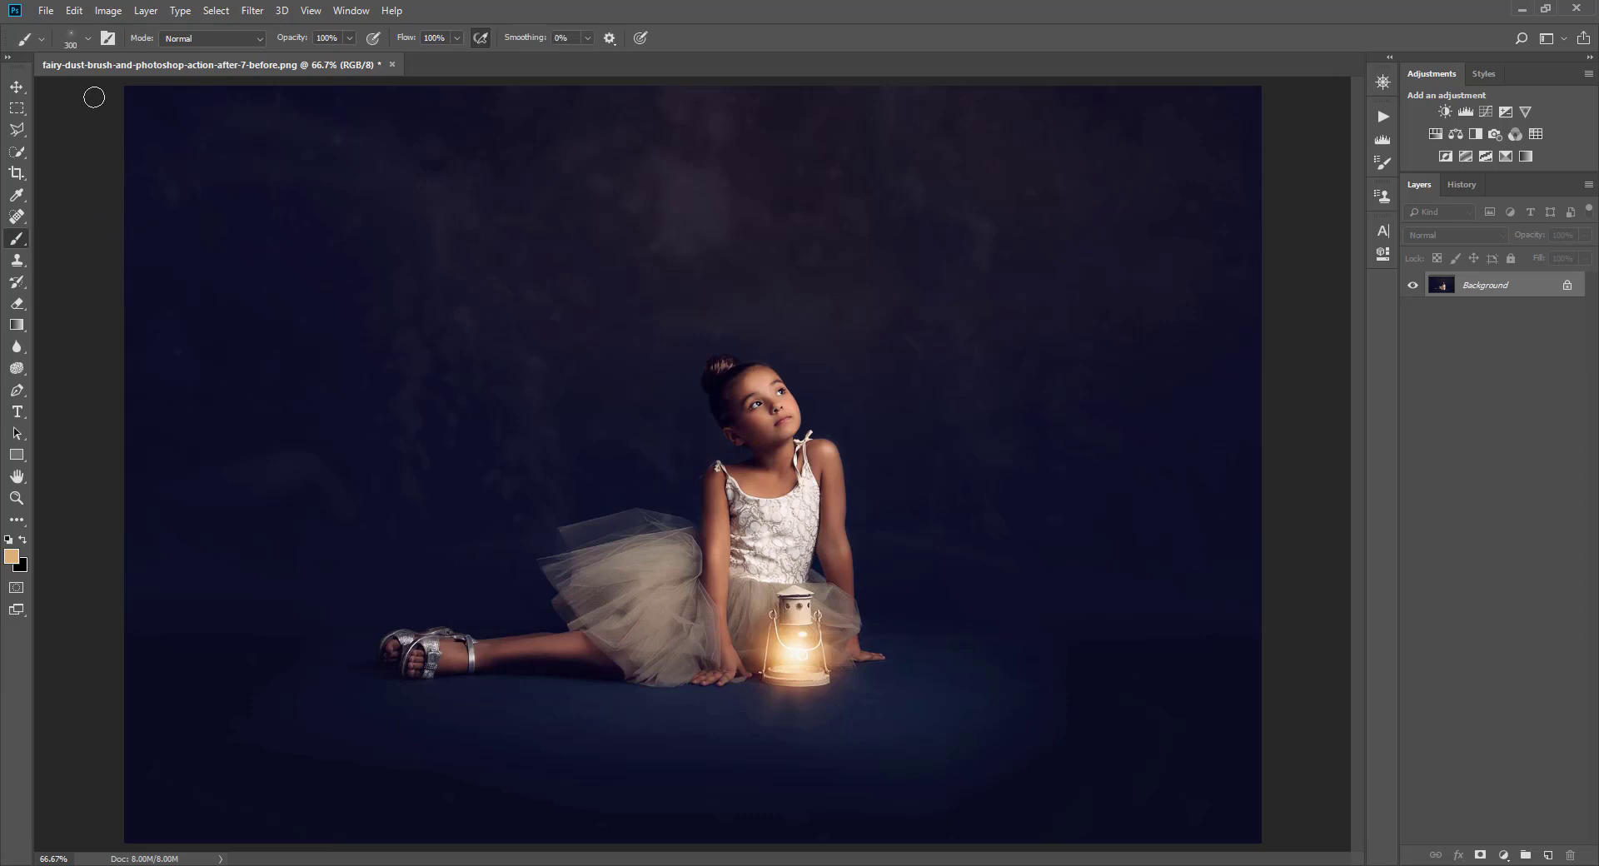
Step: Open the Preset Manager through Edit > Presets
click(75, 10)
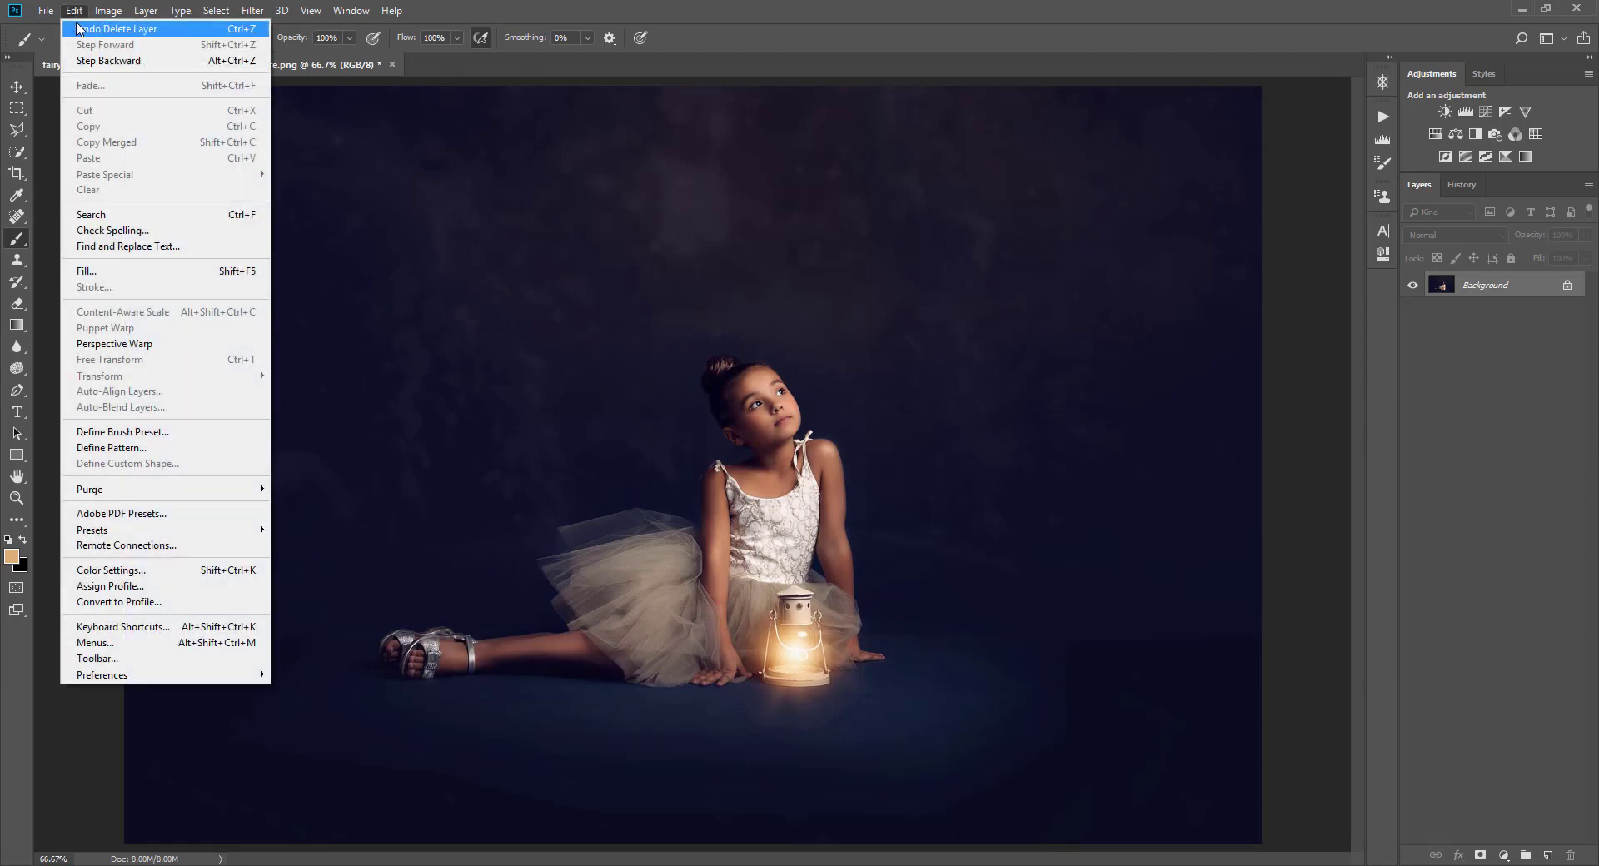
key(Escape)
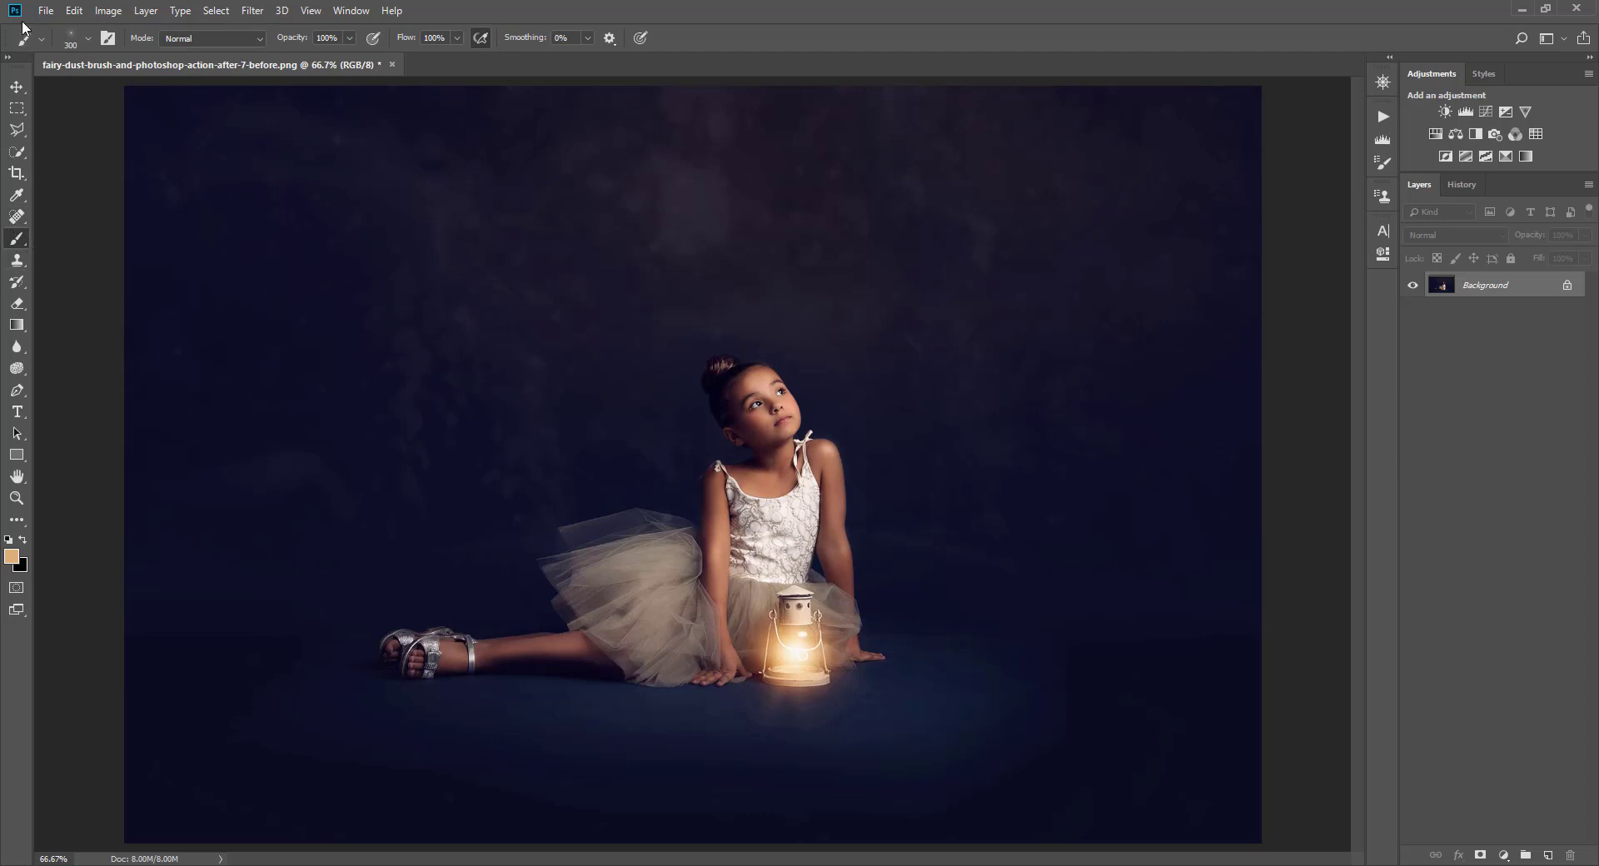
click(75, 12)
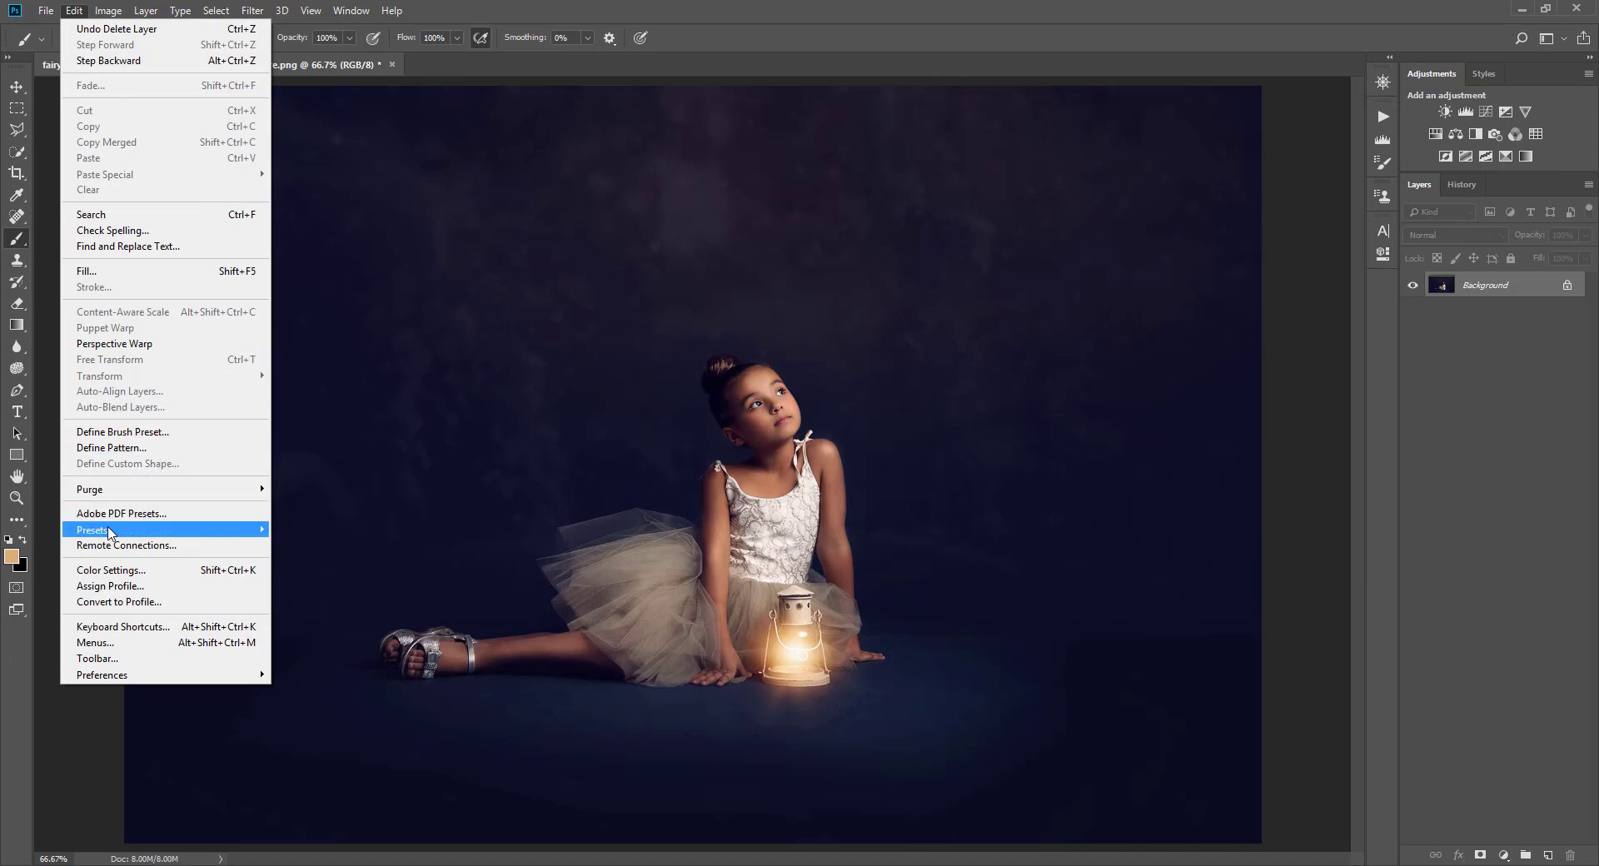
mouse_move(109, 533)
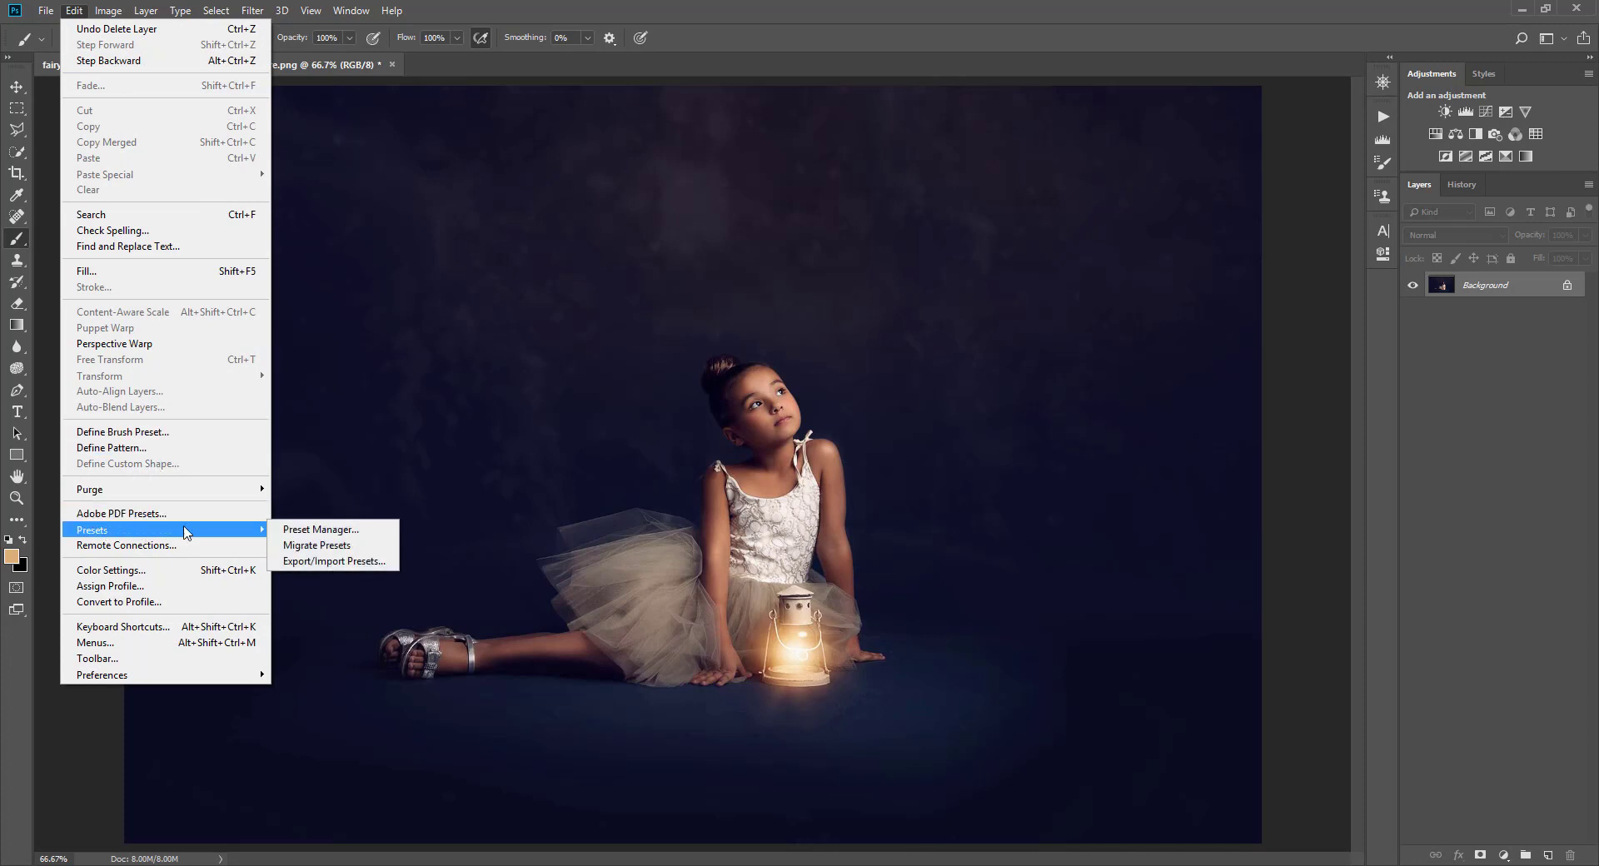
click(367, 531)
Step: Reposition the Preset Manager, keep Preset Type on Brushes, and scroll the brush list
drag(1107, 358, 946, 254)
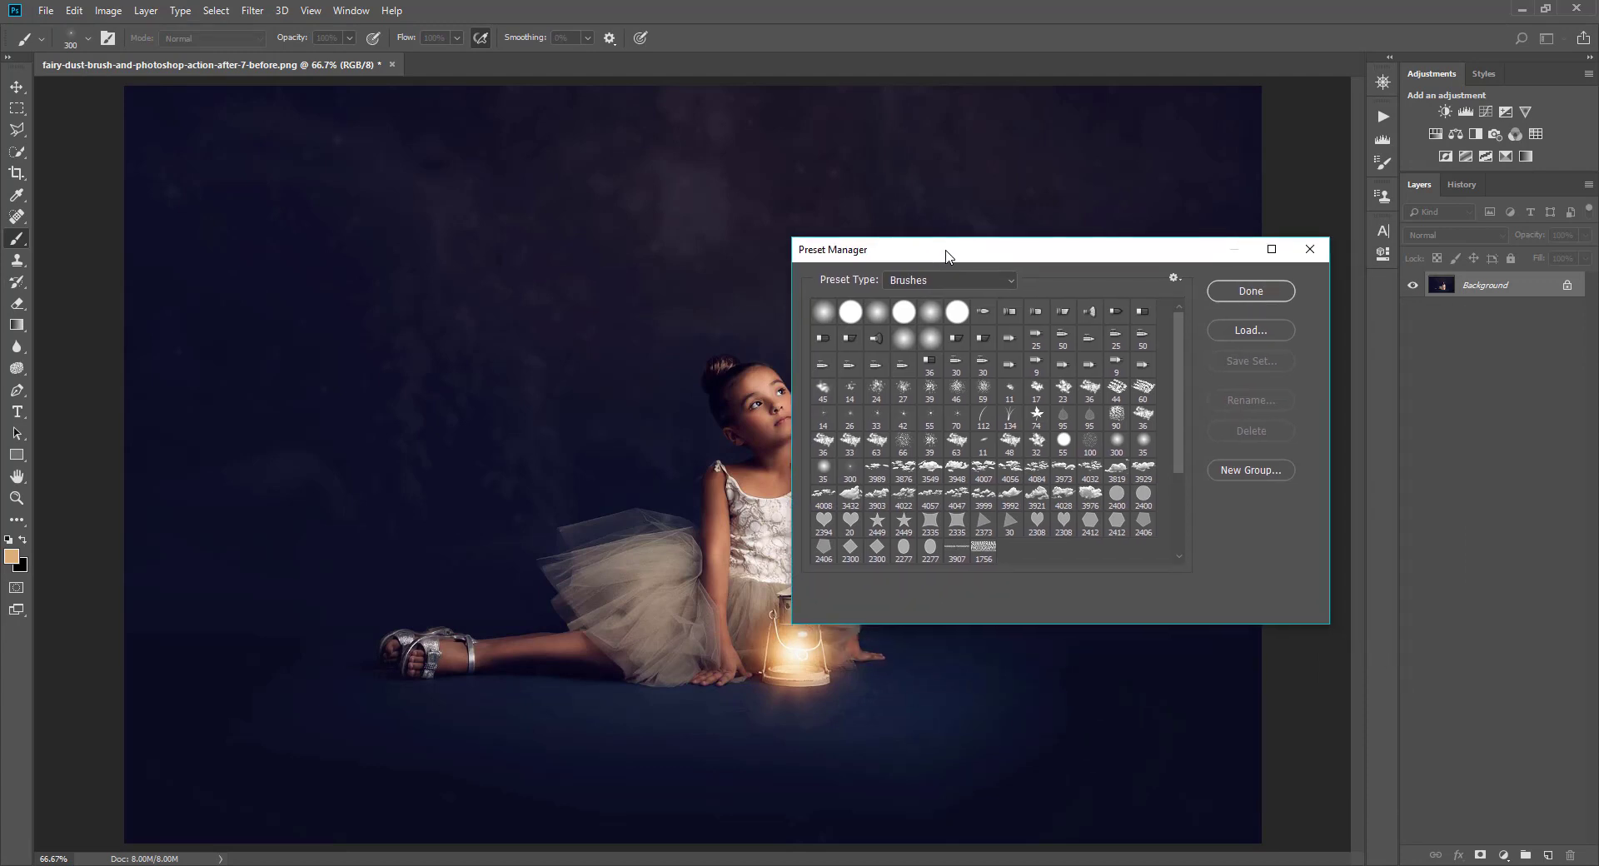
click(898, 280)
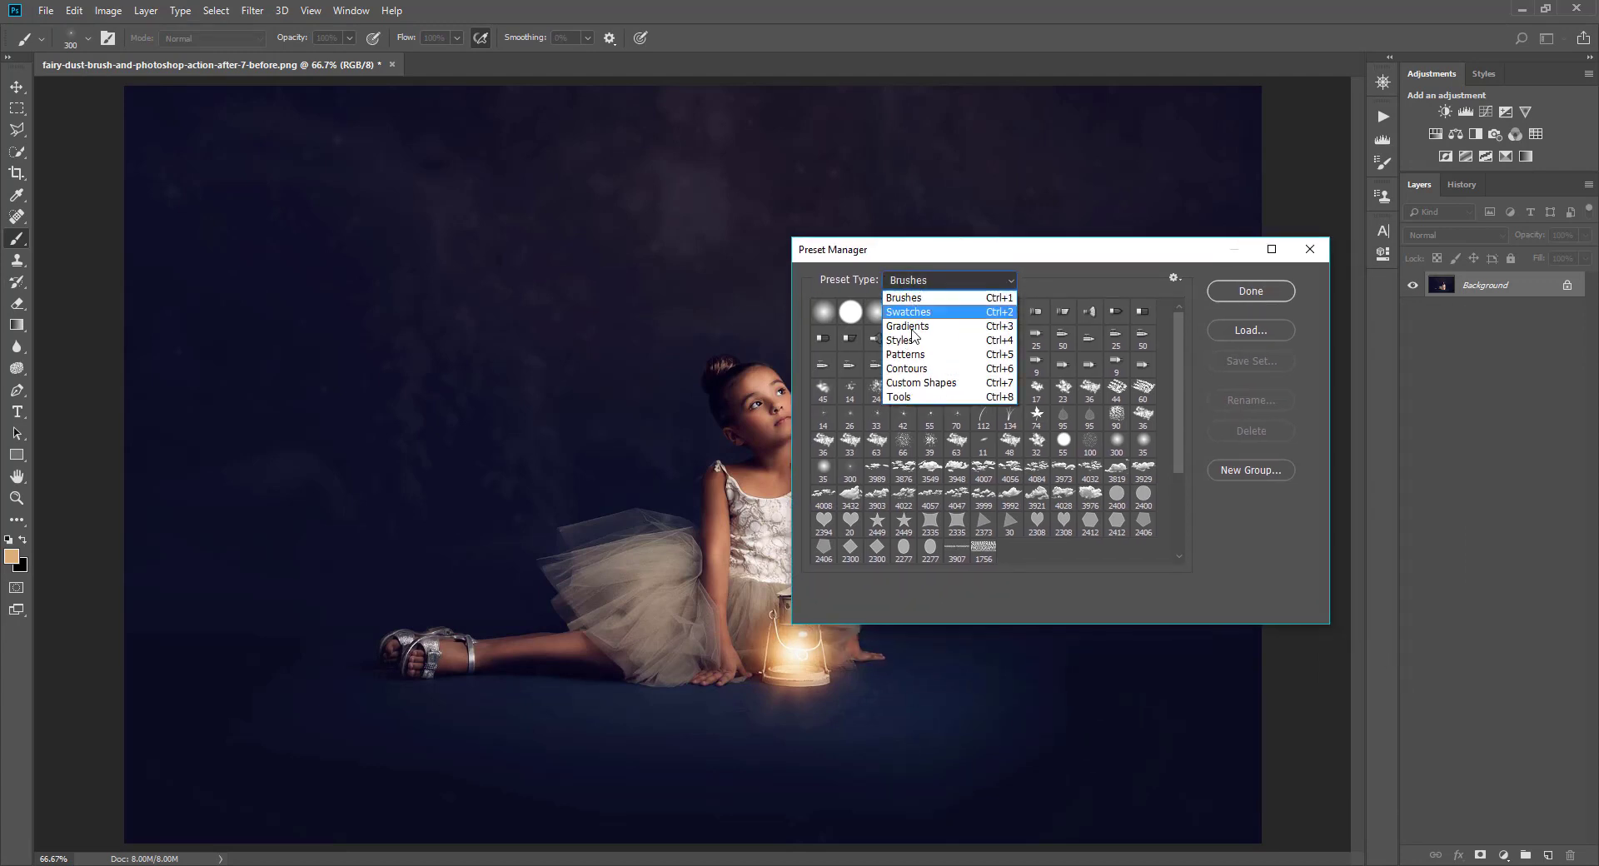
click(933, 298)
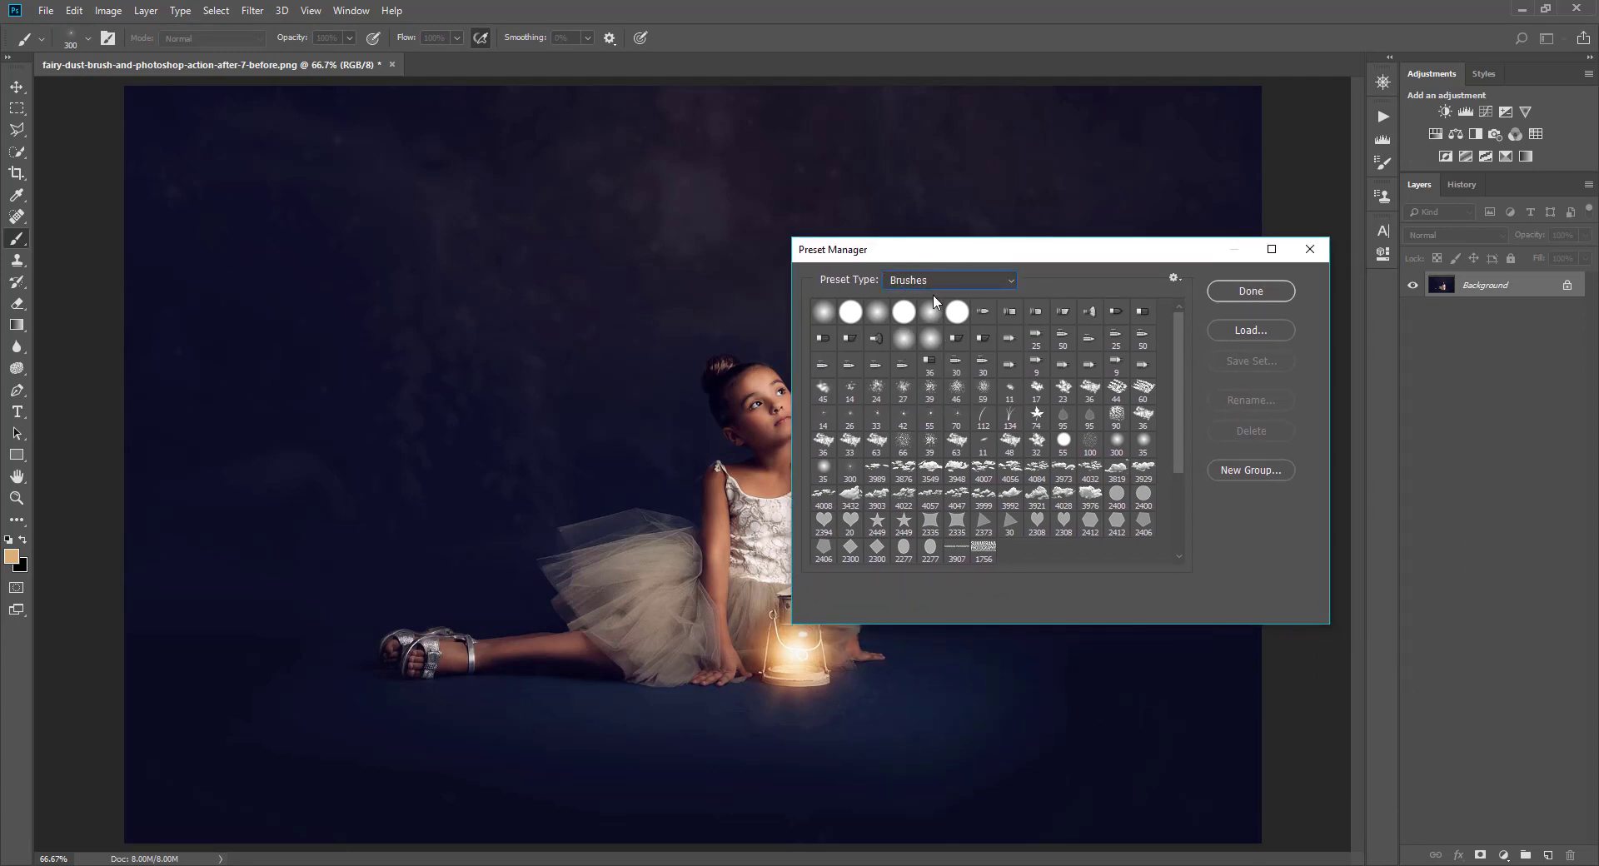
drag(1040, 254, 1057, 239)
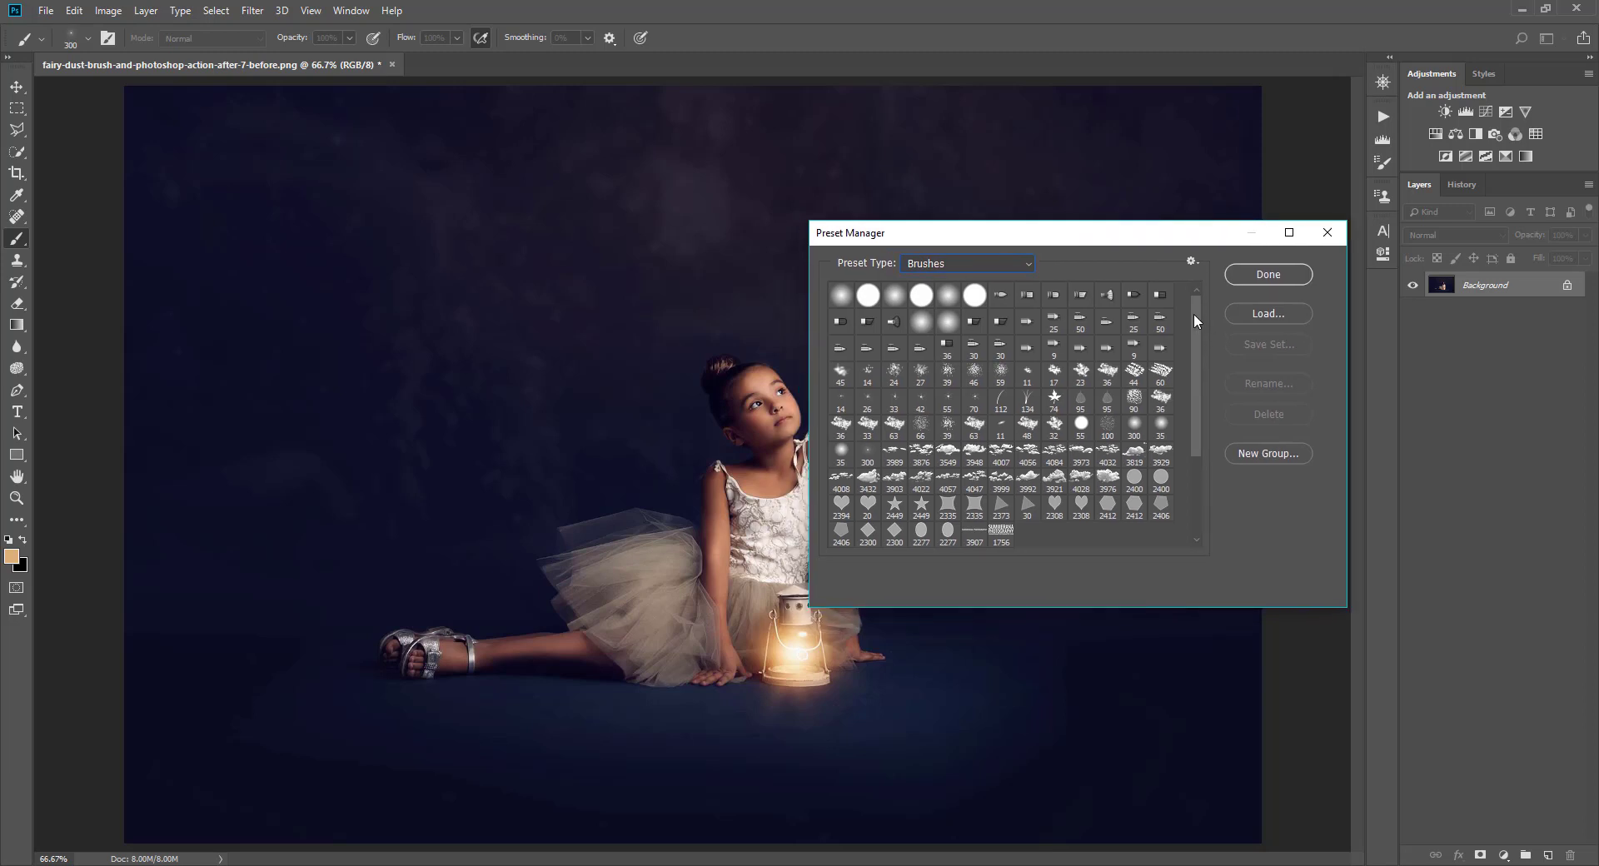
scroll(1195, 383, down, 3)
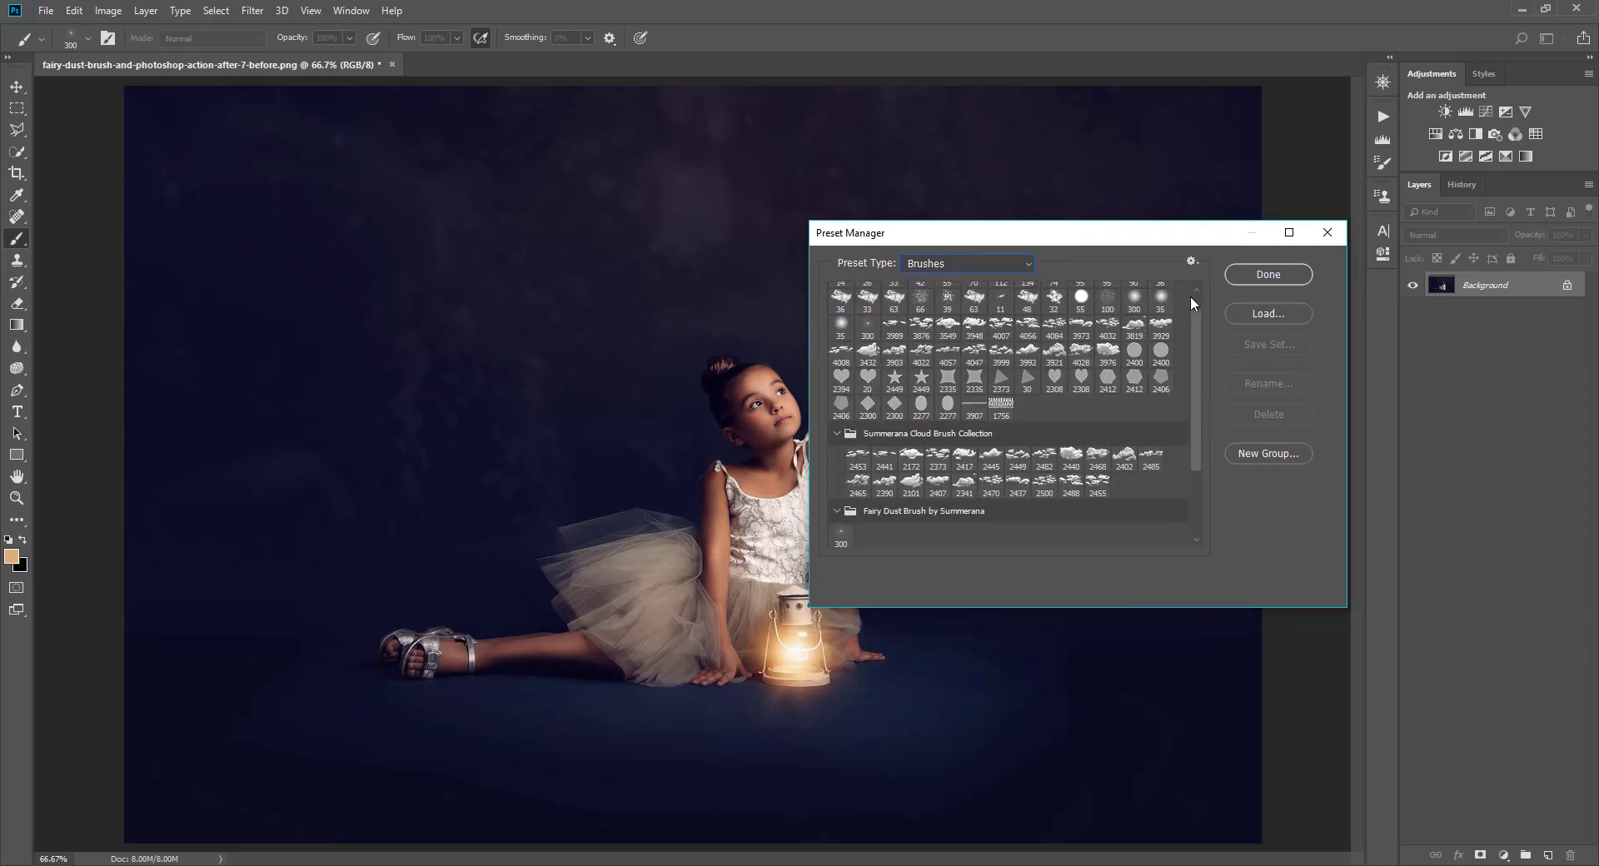
scroll(1191, 297, up, 3)
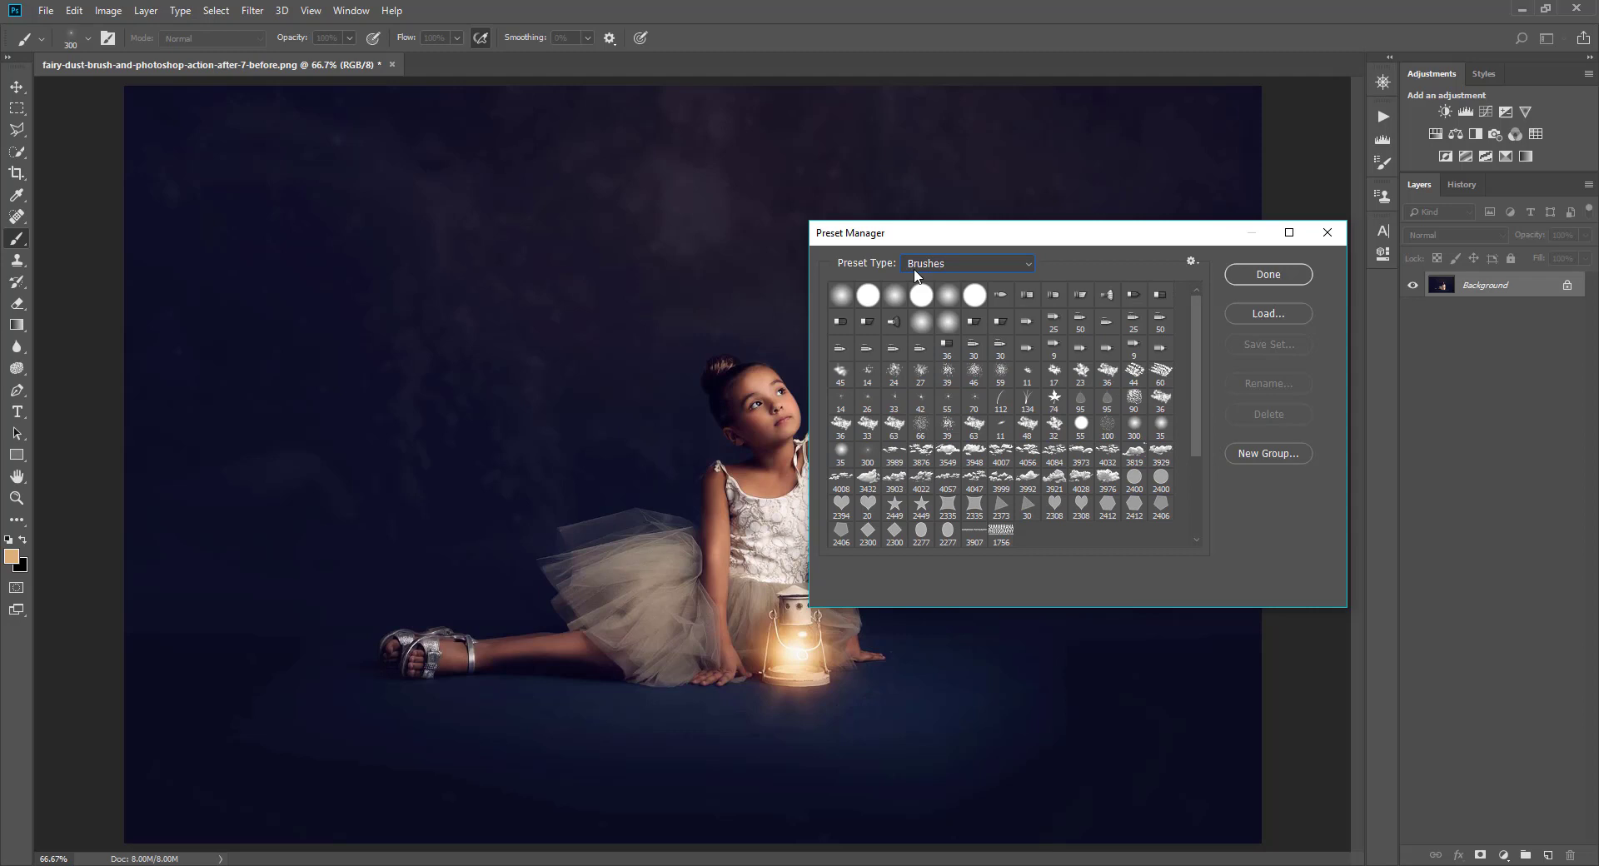
click(1263, 278)
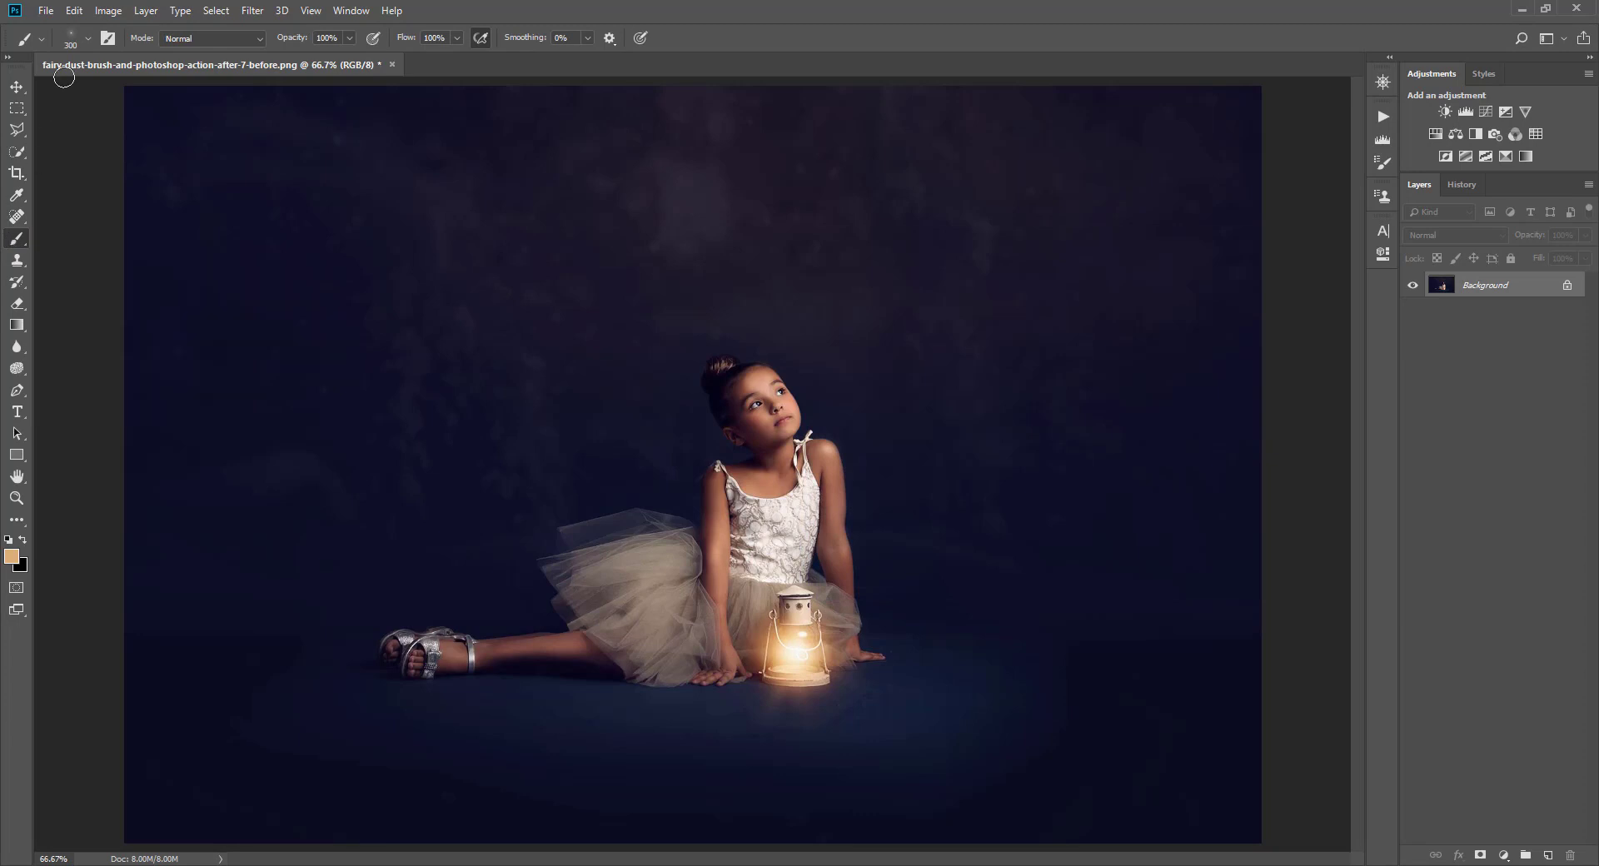
click(88, 37)
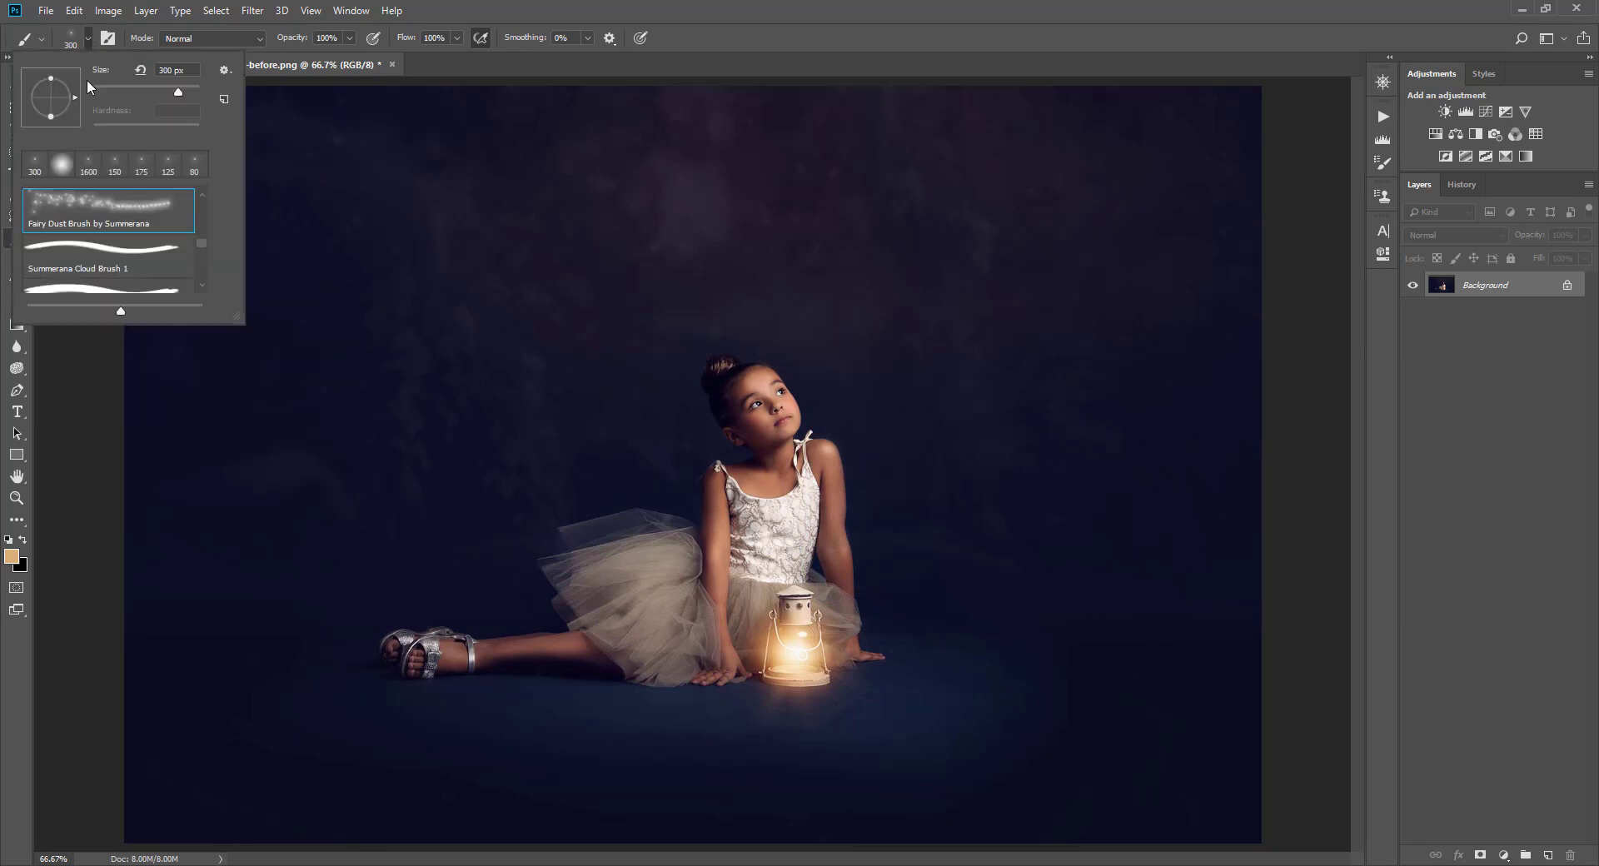
click(226, 72)
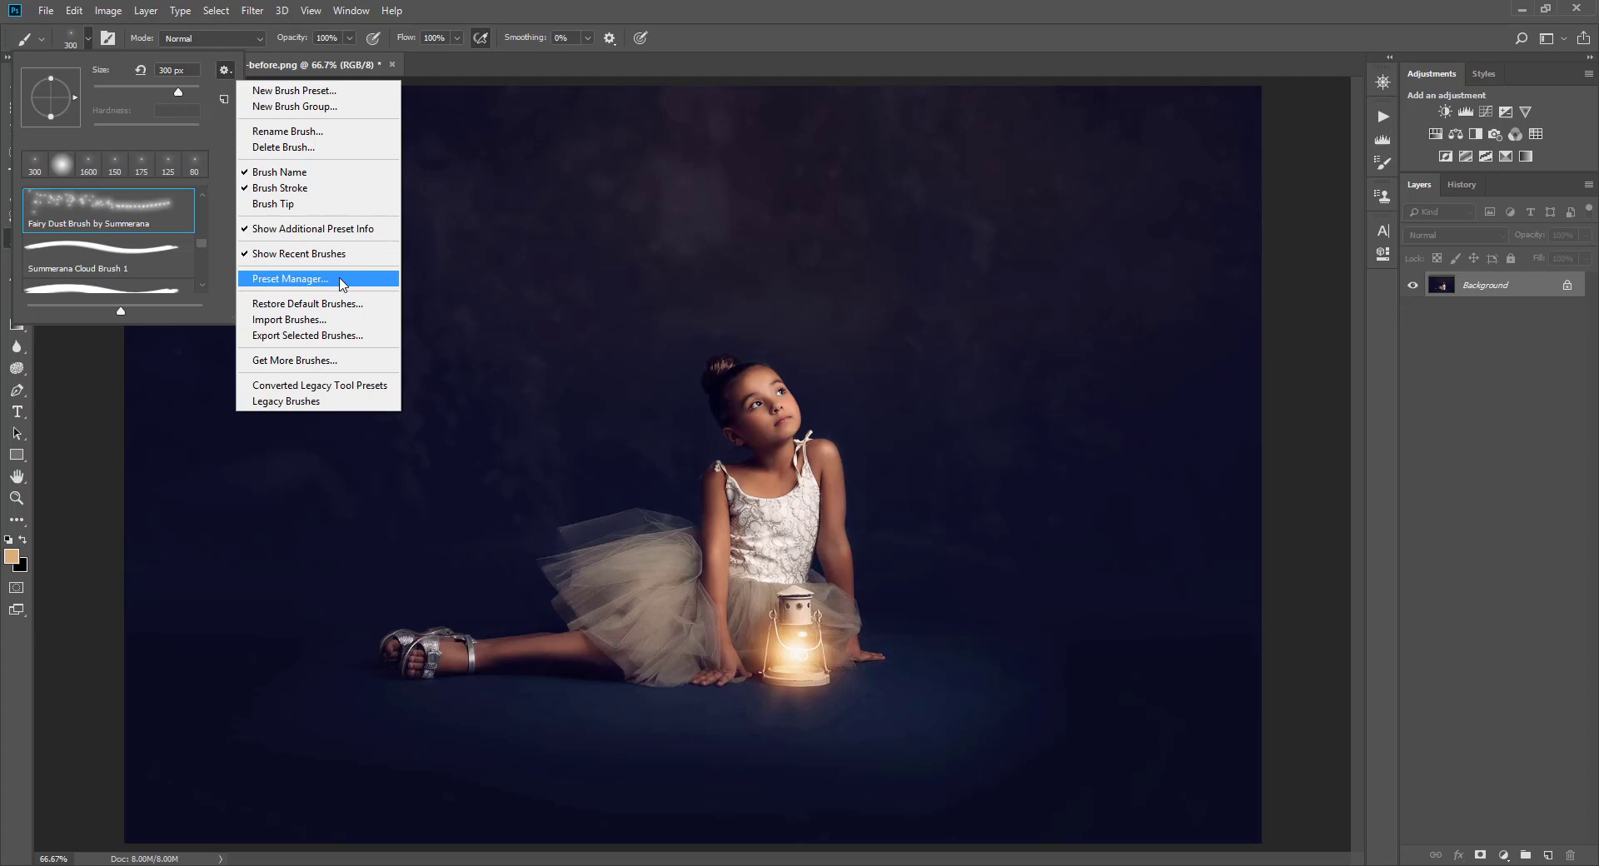
click(291, 283)
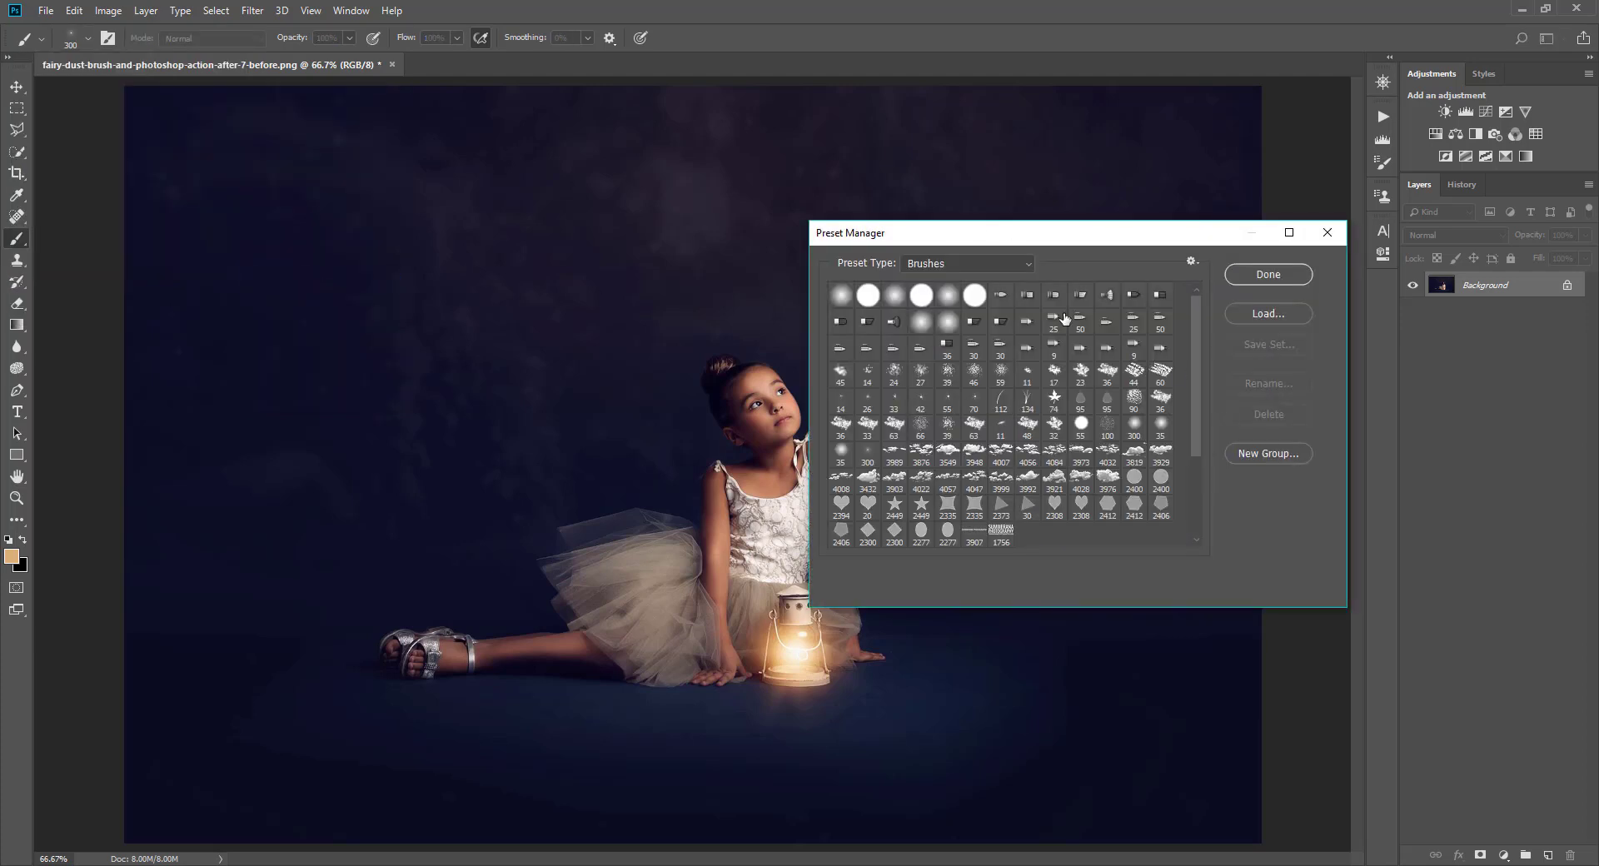
Step: Load the Fairy Dust Brush by Summerana .ABR file into the brush presets from the Load dialog
click(1266, 314)
mouse_move(1273, 258)
mouse_down()
mouse_move(955, 174)
mouse_move(868, 172)
mouse_up()
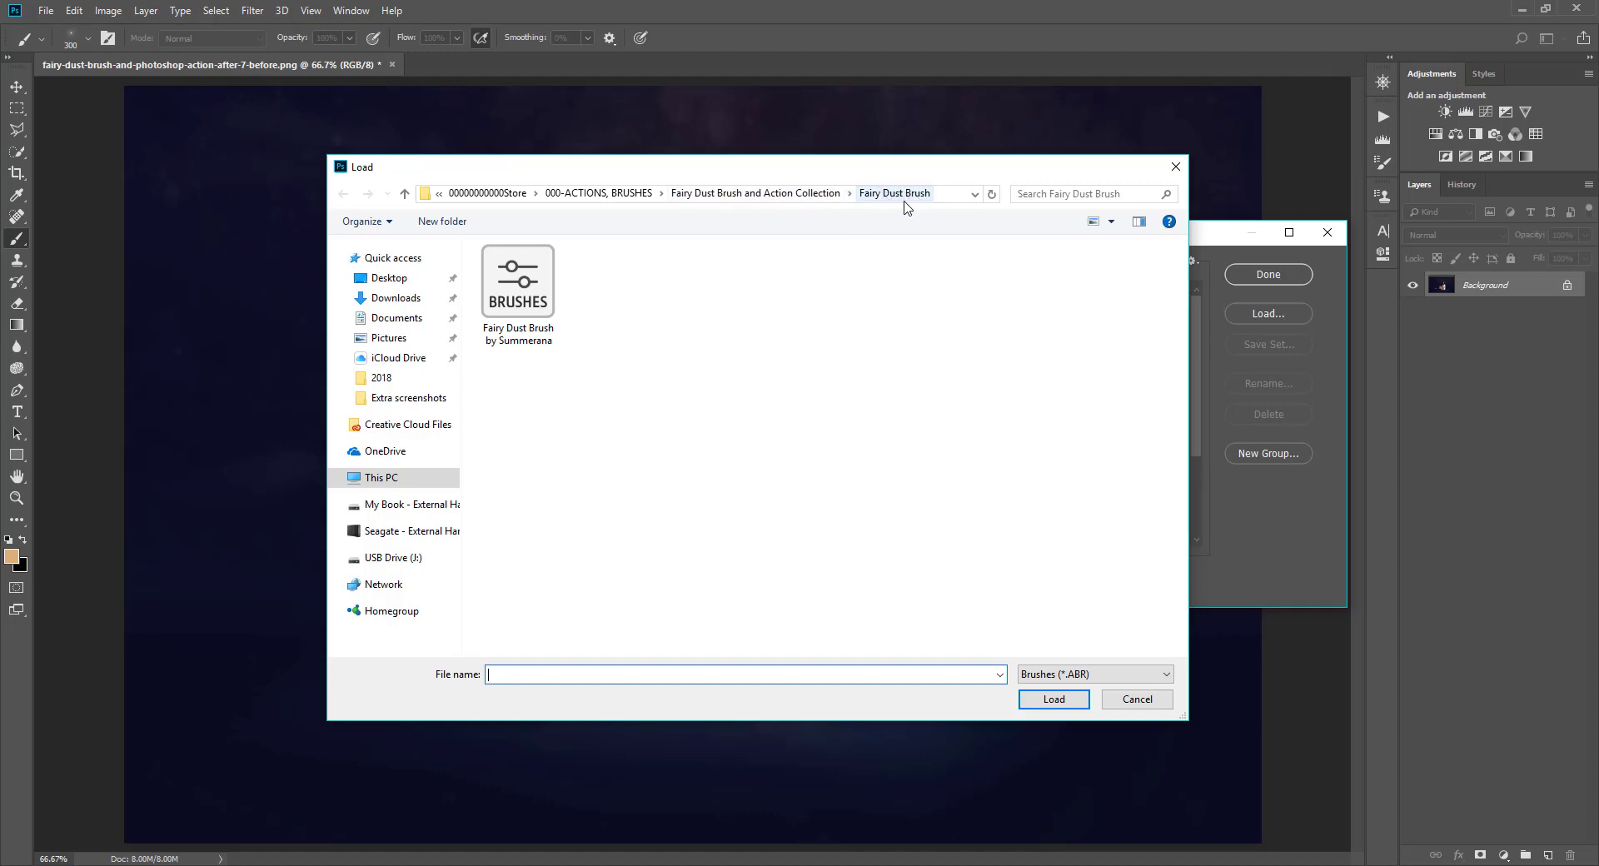
click(536, 282)
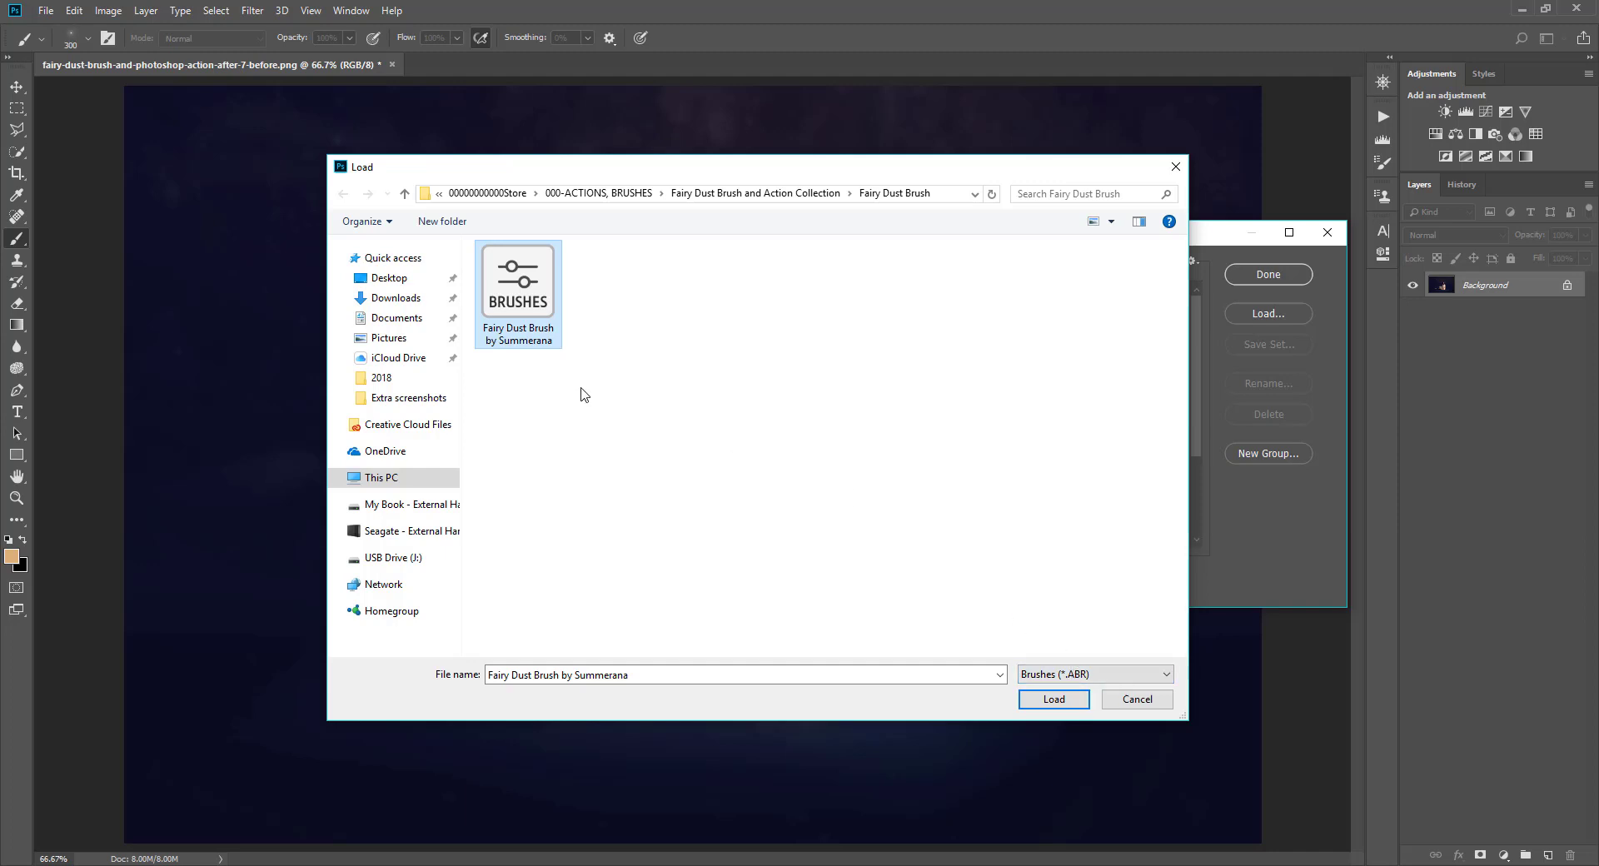
click(1070, 192)
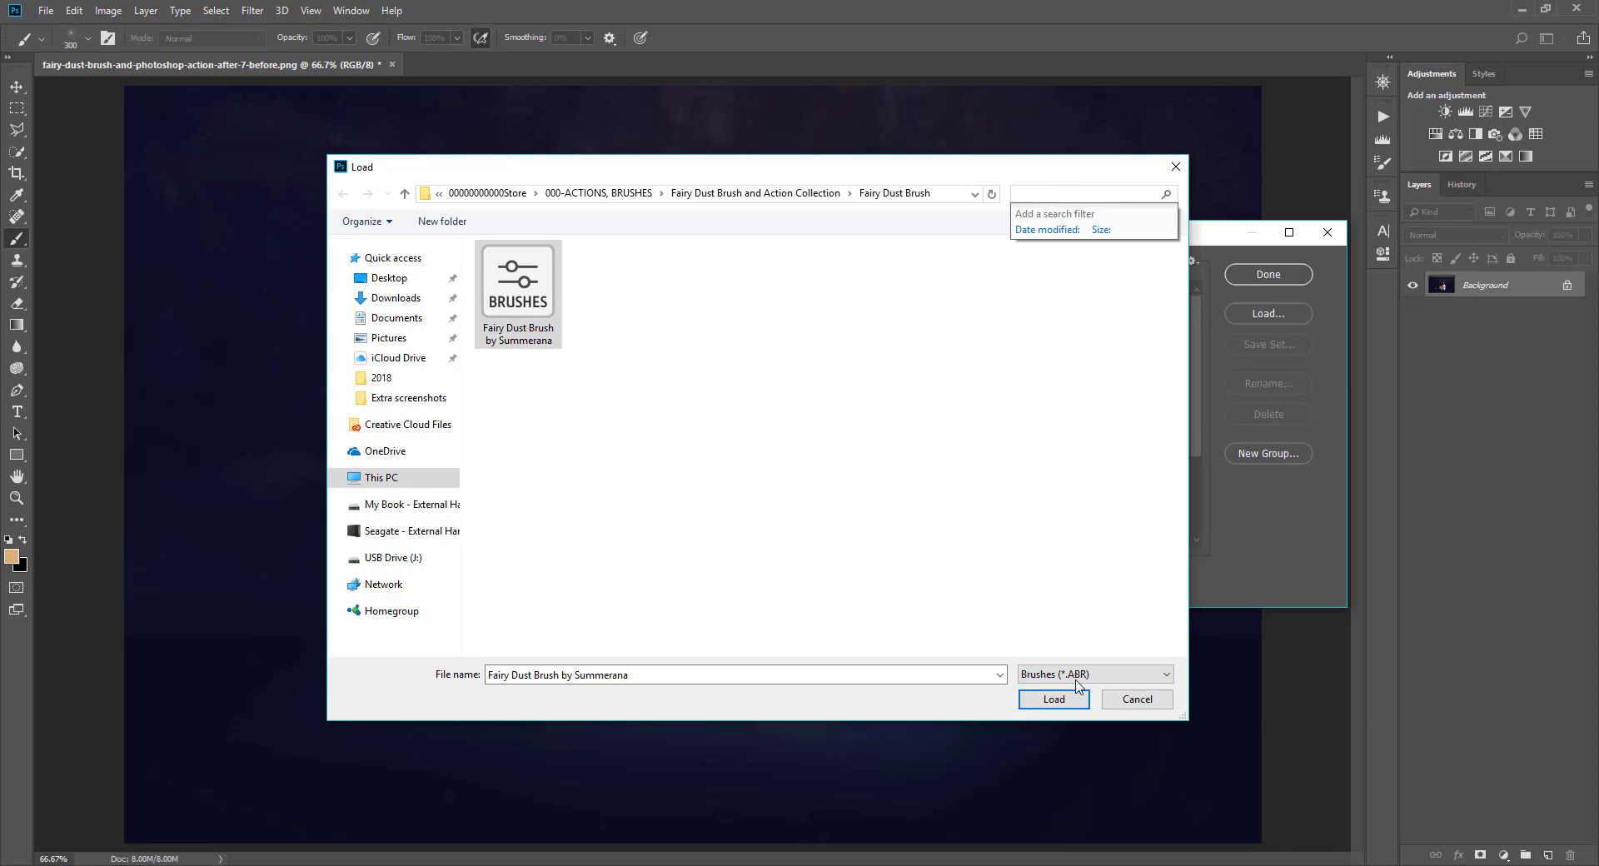
click(1083, 683)
click(1053, 197)
click(910, 287)
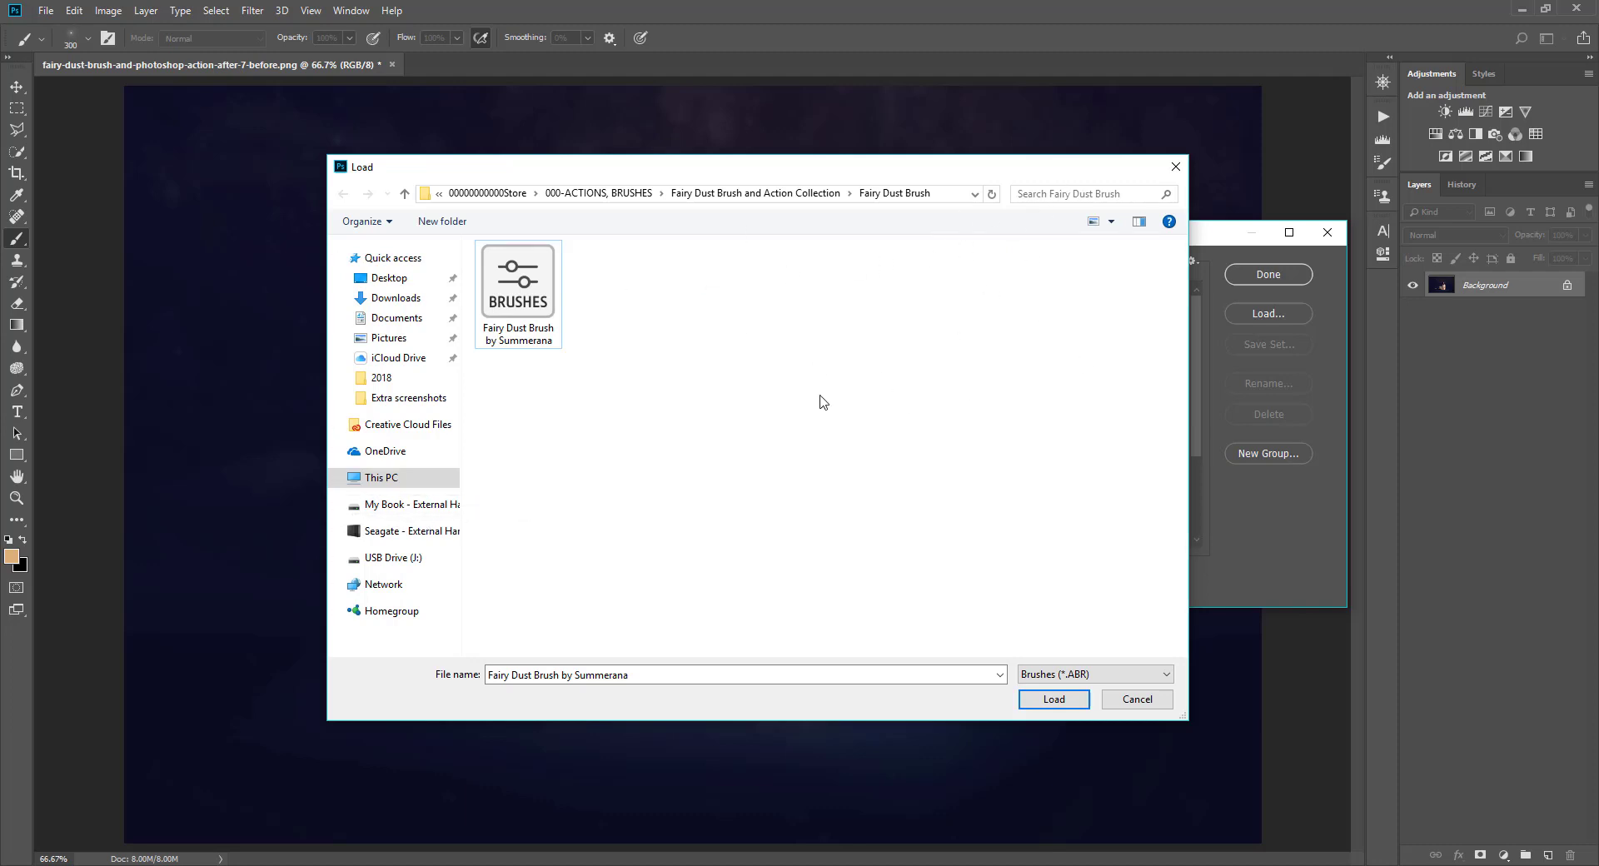
click(522, 296)
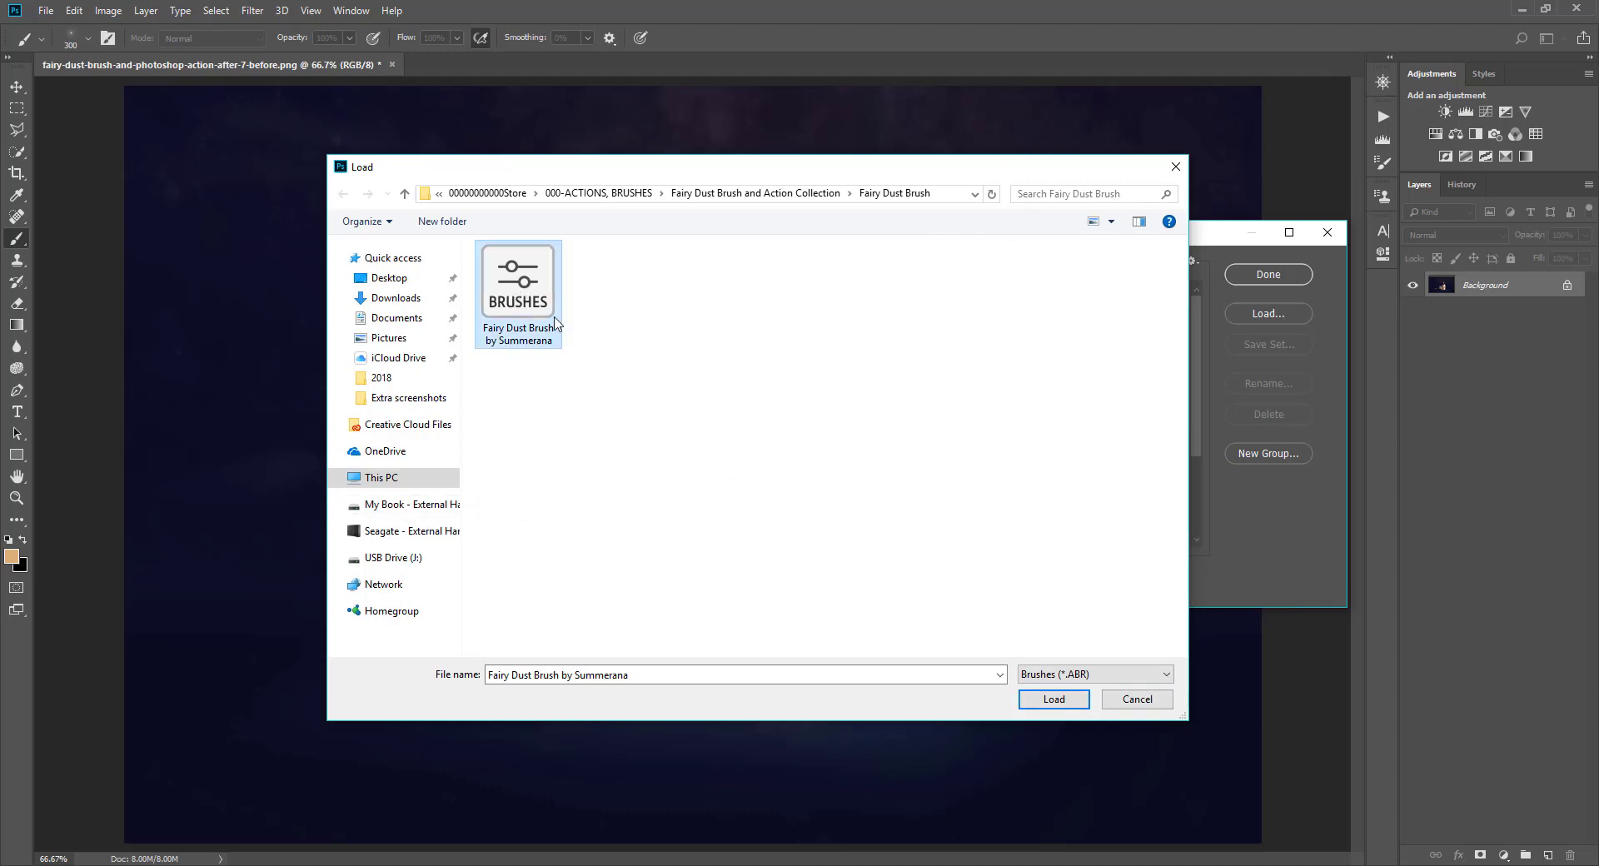
click(1050, 700)
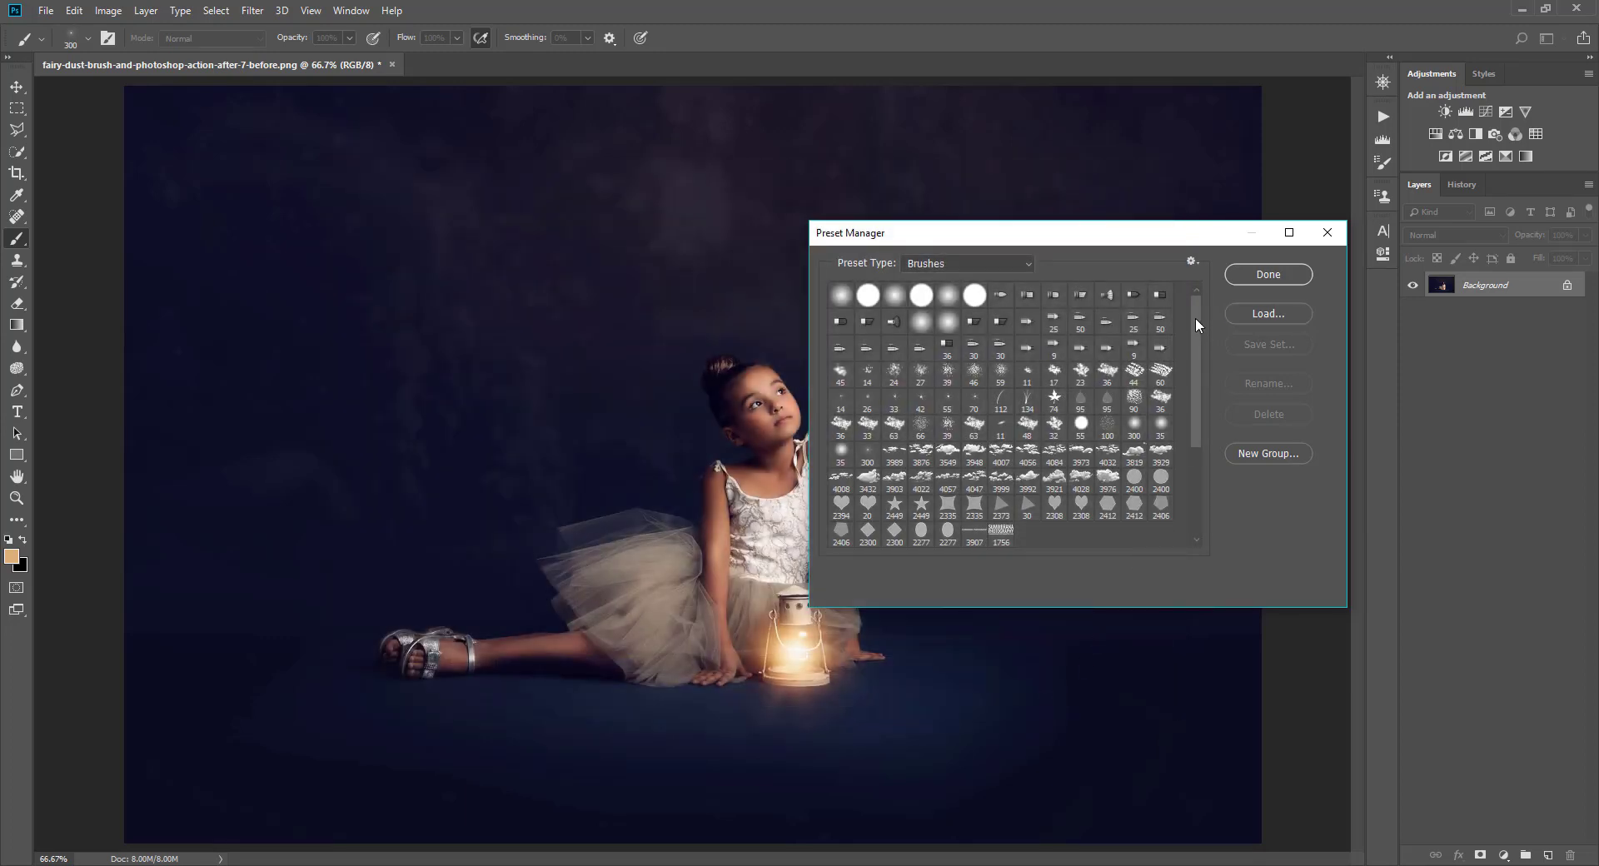
Step: Delete the duplicate Fairy Dust brush group from the Brushes list
drag(1192, 375, 1189, 491)
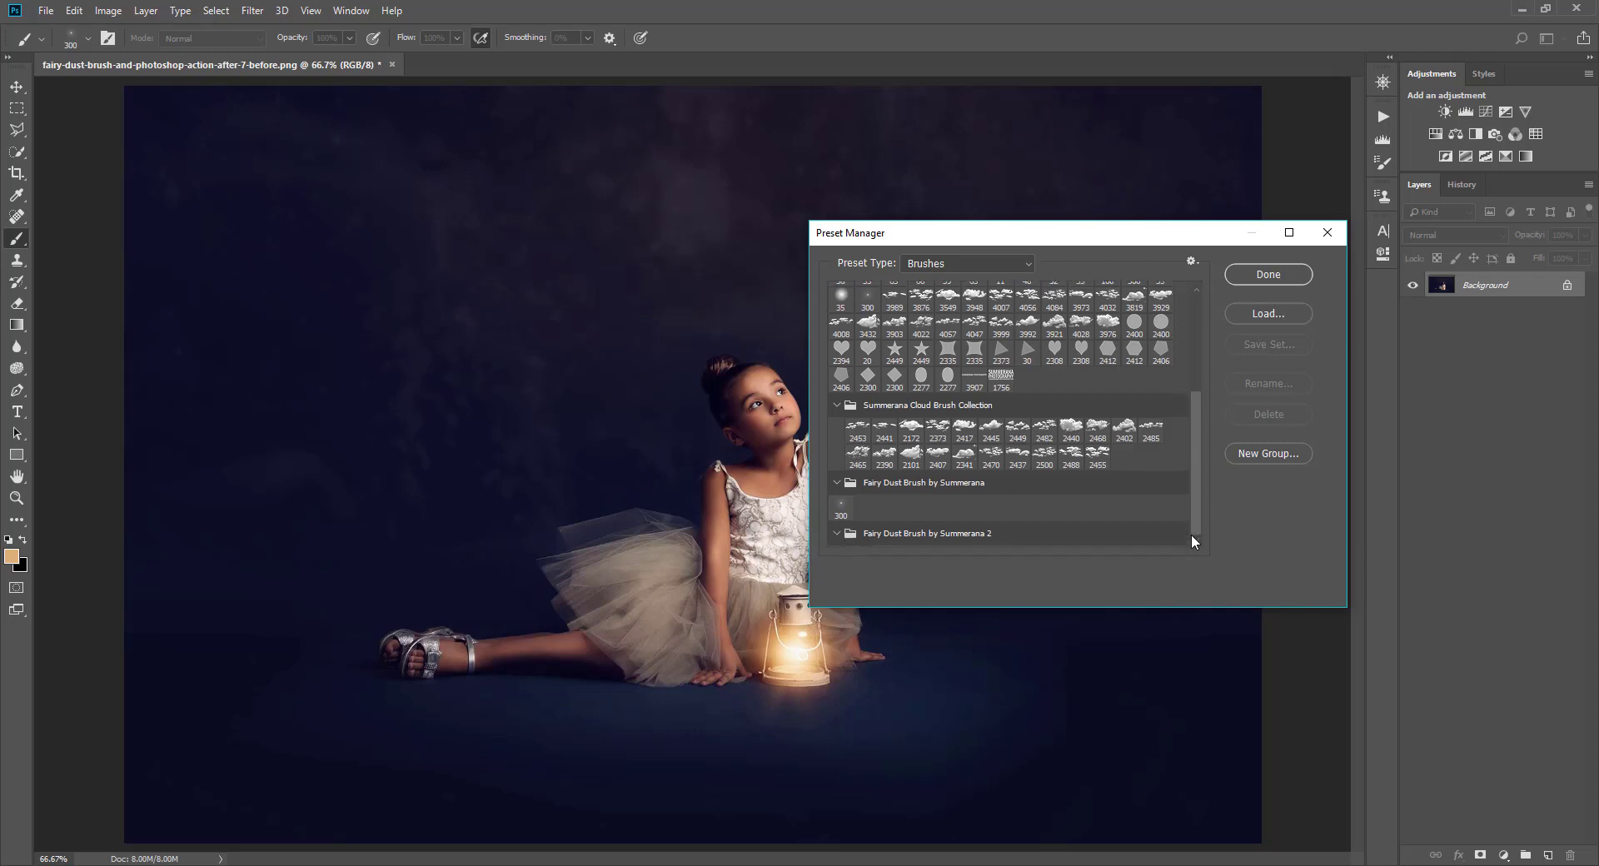
scroll(1191, 533, down, 1)
click(935, 458)
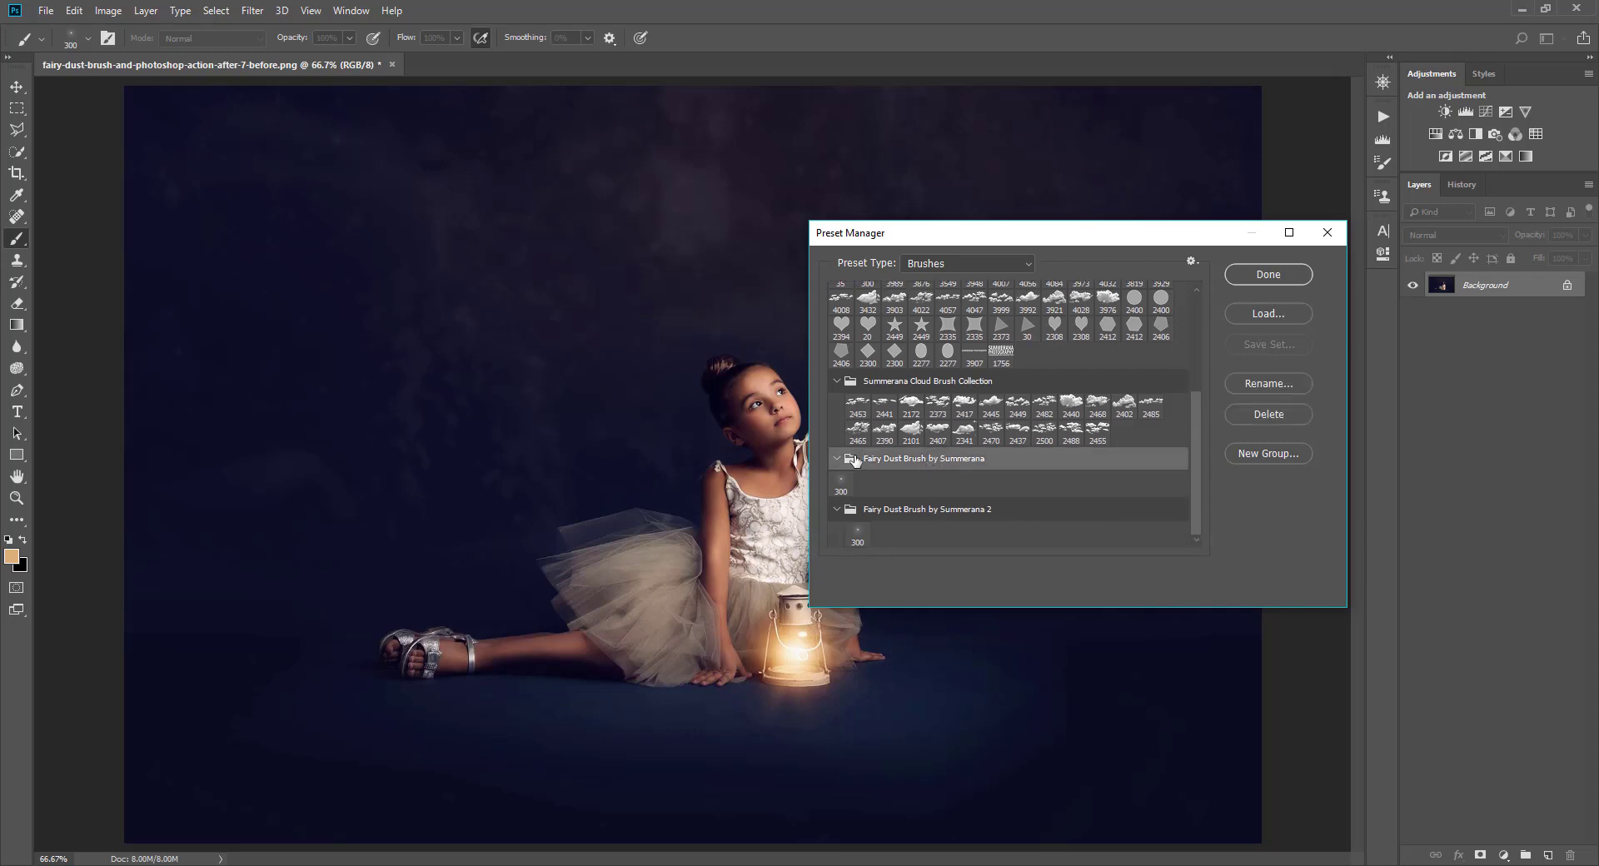
click(836, 383)
click(834, 434)
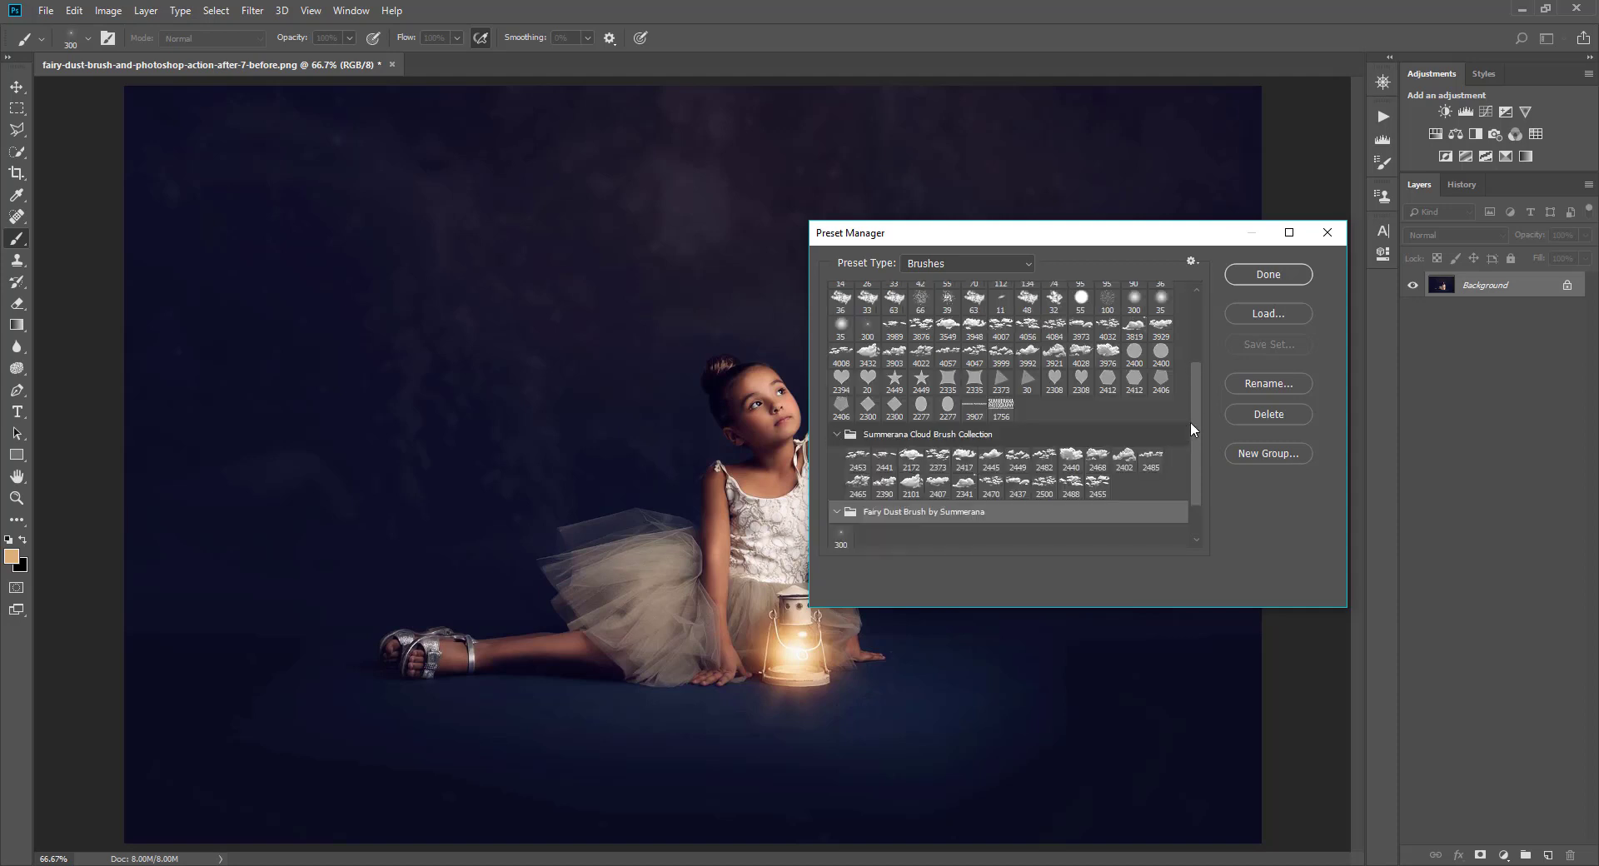
scroll(1187, 538, down, 1)
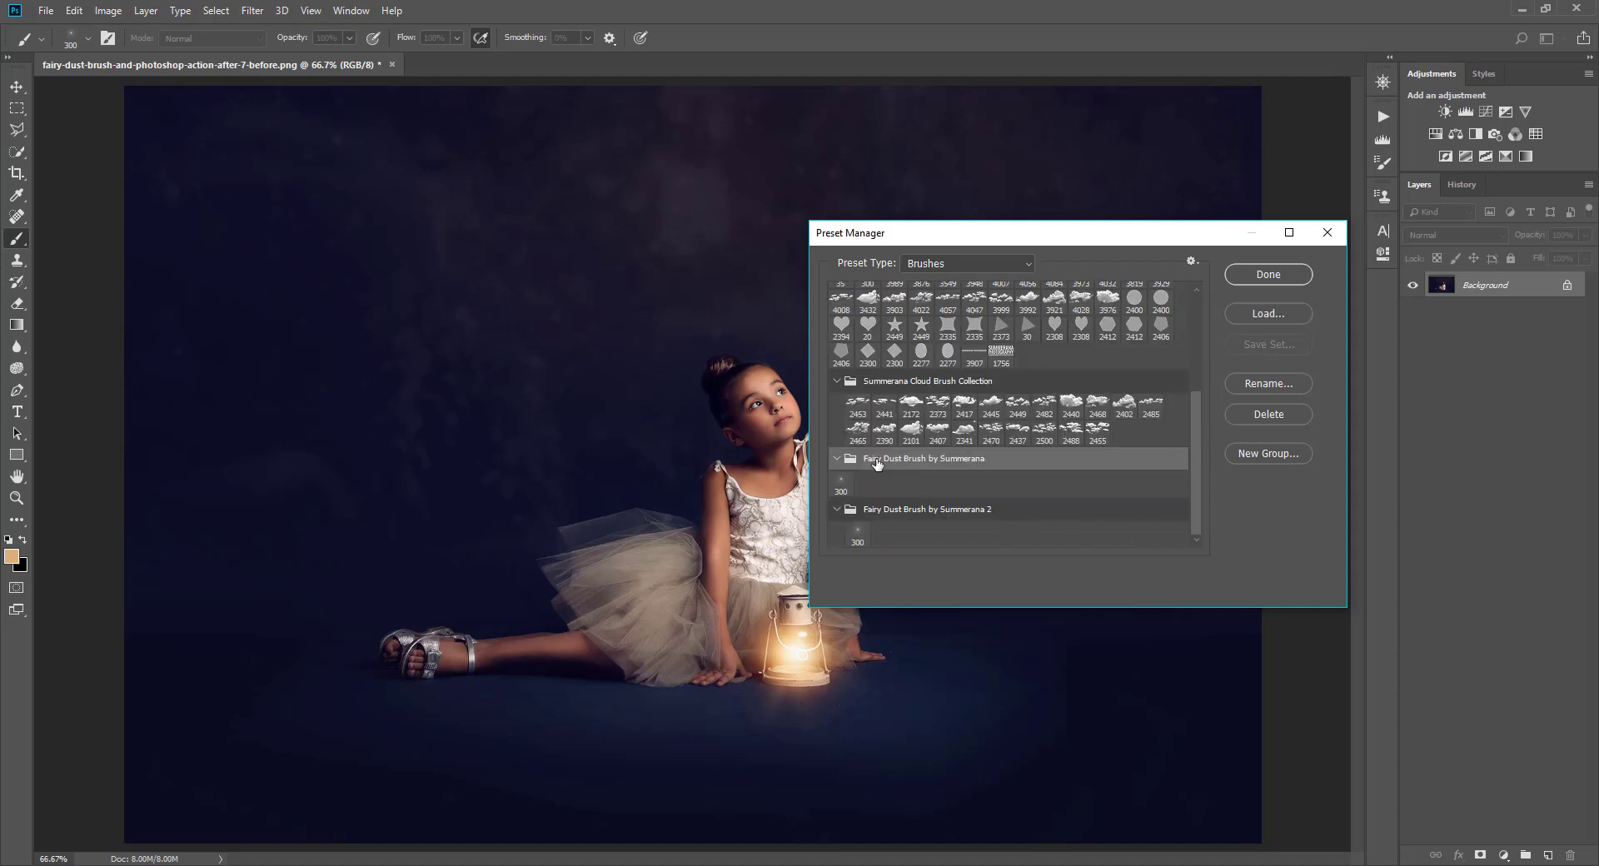
click(1268, 414)
click(763, 333)
Step: Delete the leftover extra 300 Fairy Dust brush
click(841, 484)
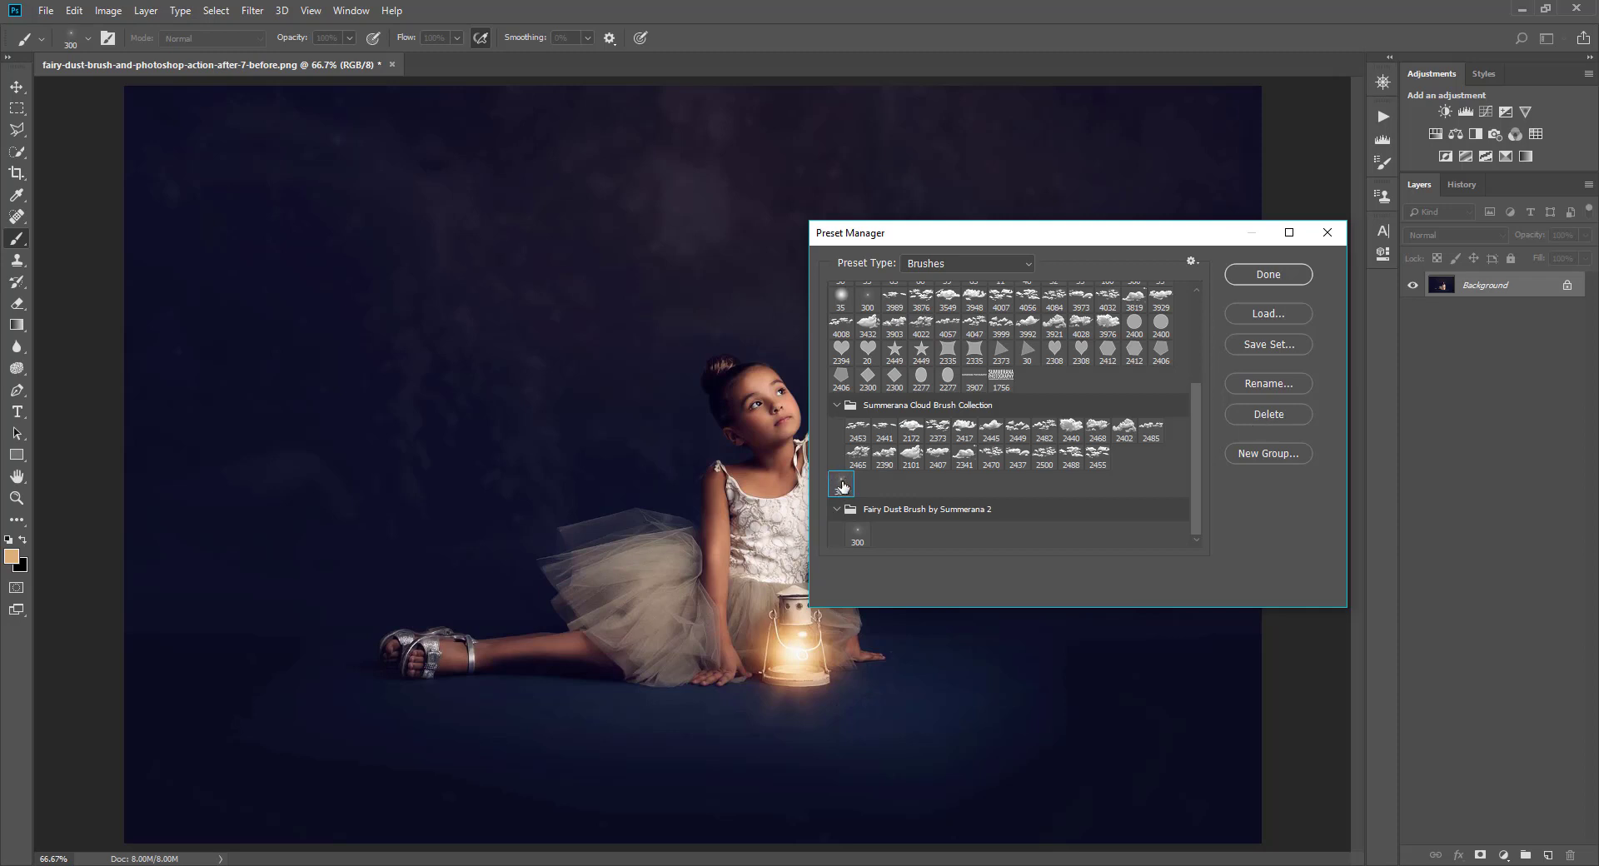
mouse_move(841, 487)
mouse_down()
mouse_move(876, 320)
mouse_move(954, 290)
mouse_move(939, 281)
mouse_move(901, 286)
mouse_move(858, 320)
mouse_move(888, 426)
mouse_move(966, 341)
mouse_move(1023, 450)
mouse_move(1038, 377)
mouse_move(926, 346)
mouse_move(990, 368)
mouse_move(1072, 364)
mouse_move(891, 510)
mouse_move(1004, 439)
mouse_move(938, 520)
mouse_up()
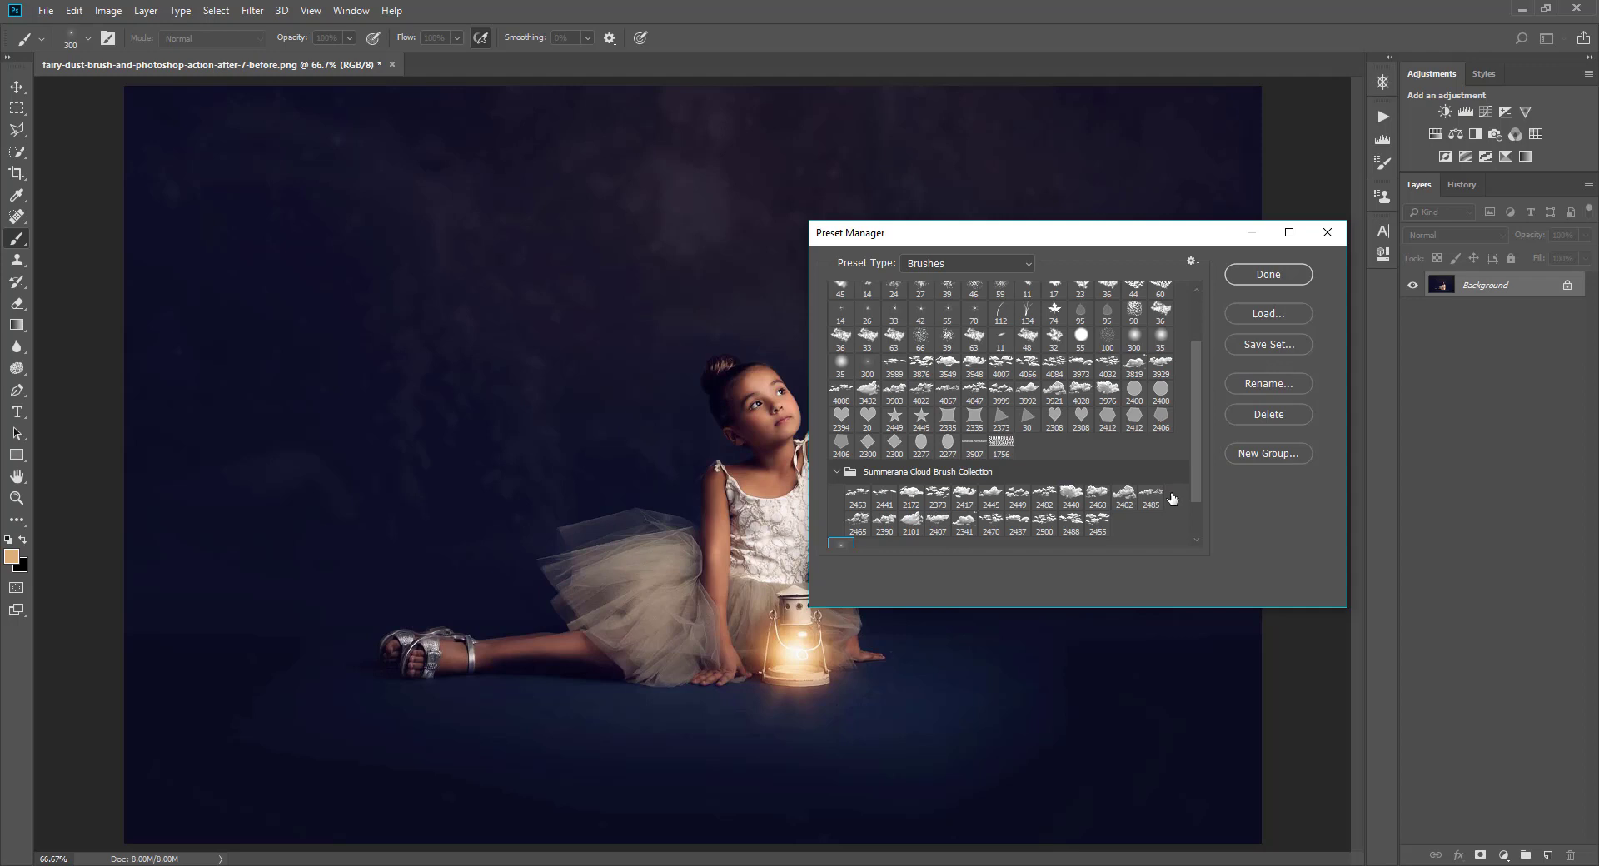
click(1272, 412)
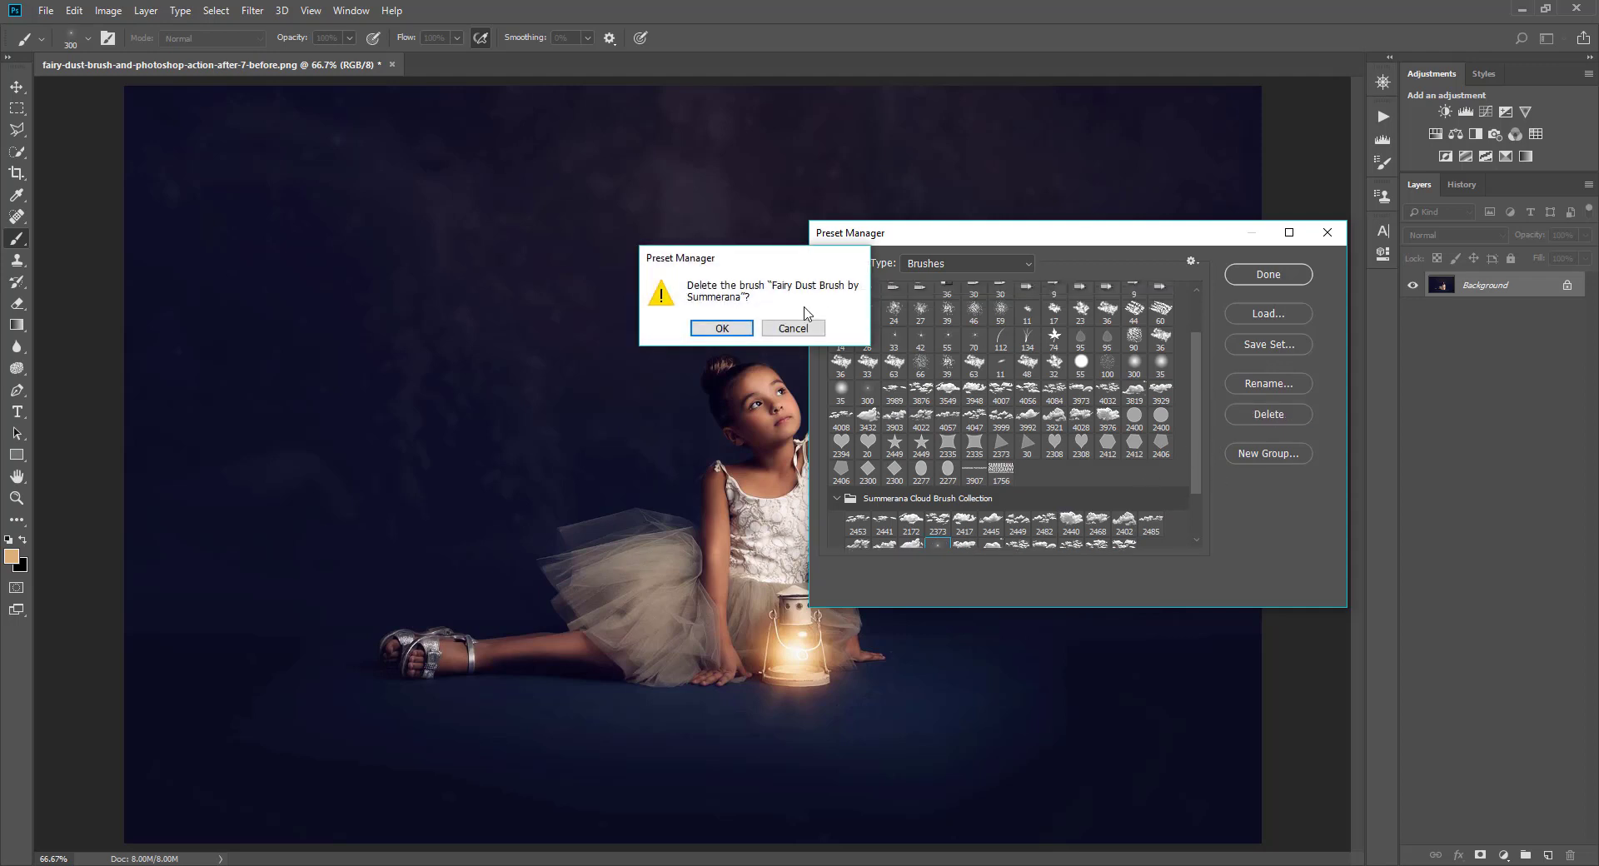
click(723, 328)
scroll(954, 497, down, 1)
scroll(955, 497, down, 2)
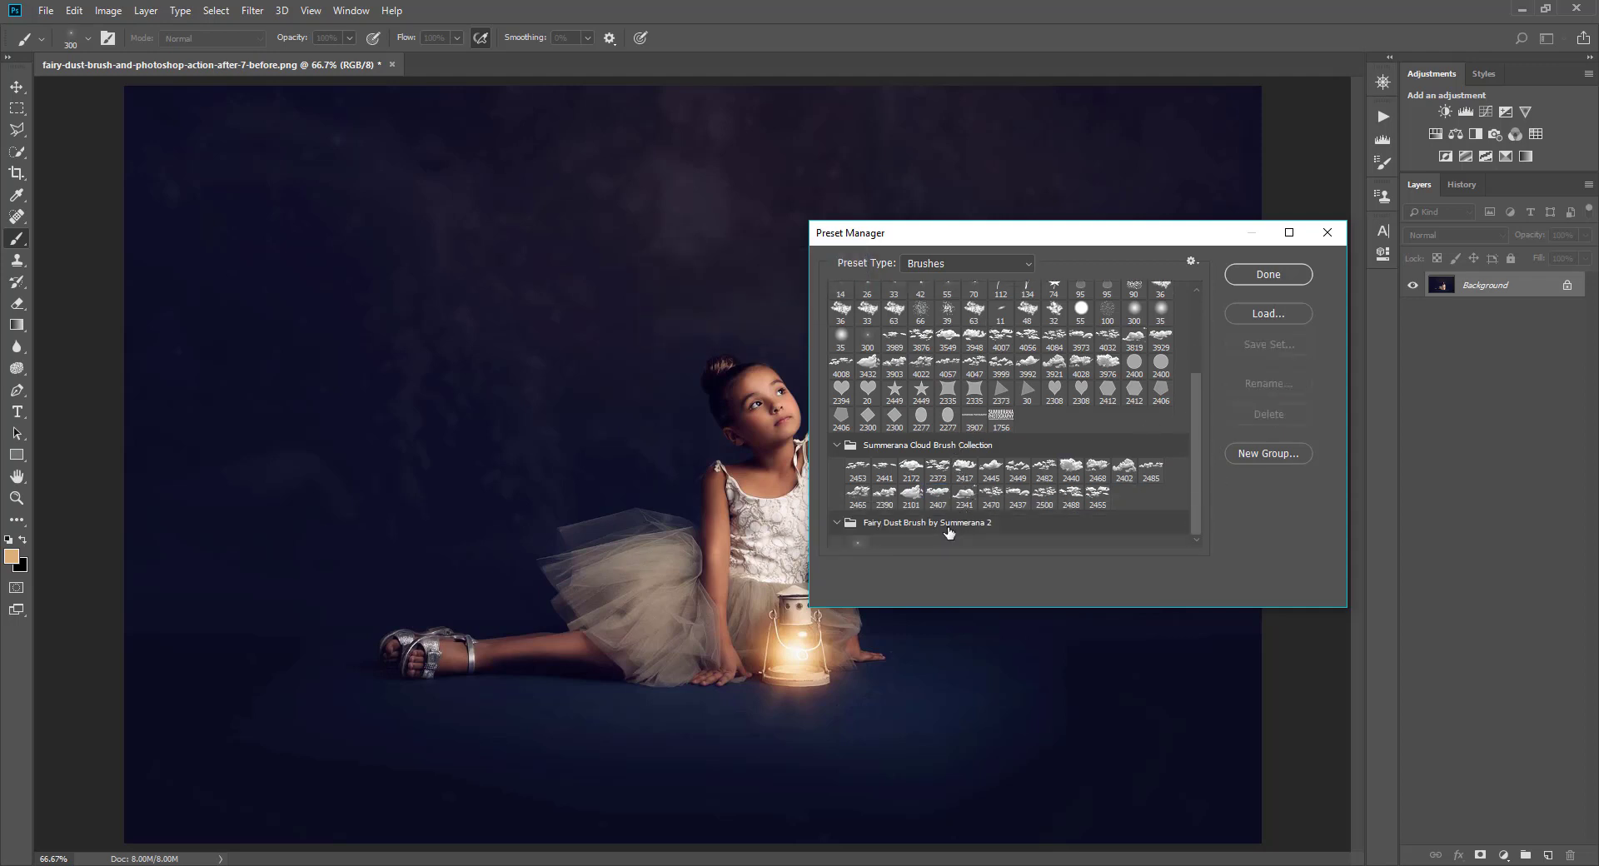
Step: Select the 300 brush in Fairy Dust Brush by Summerana 2 and finish with Done
click(860, 515)
click(859, 533)
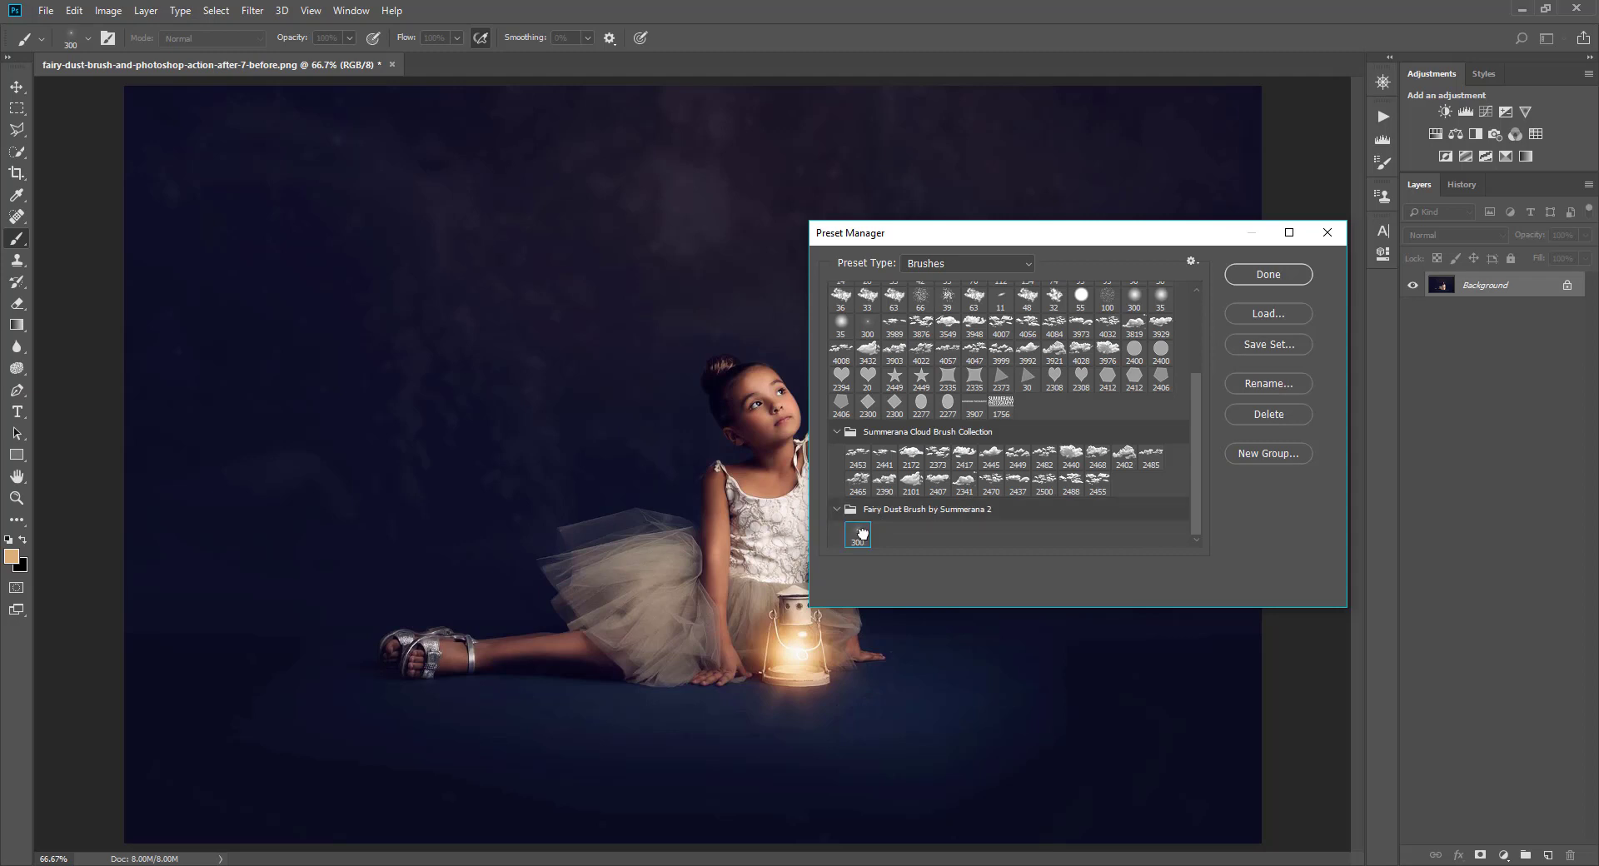
drag(1012, 248, 1026, 175)
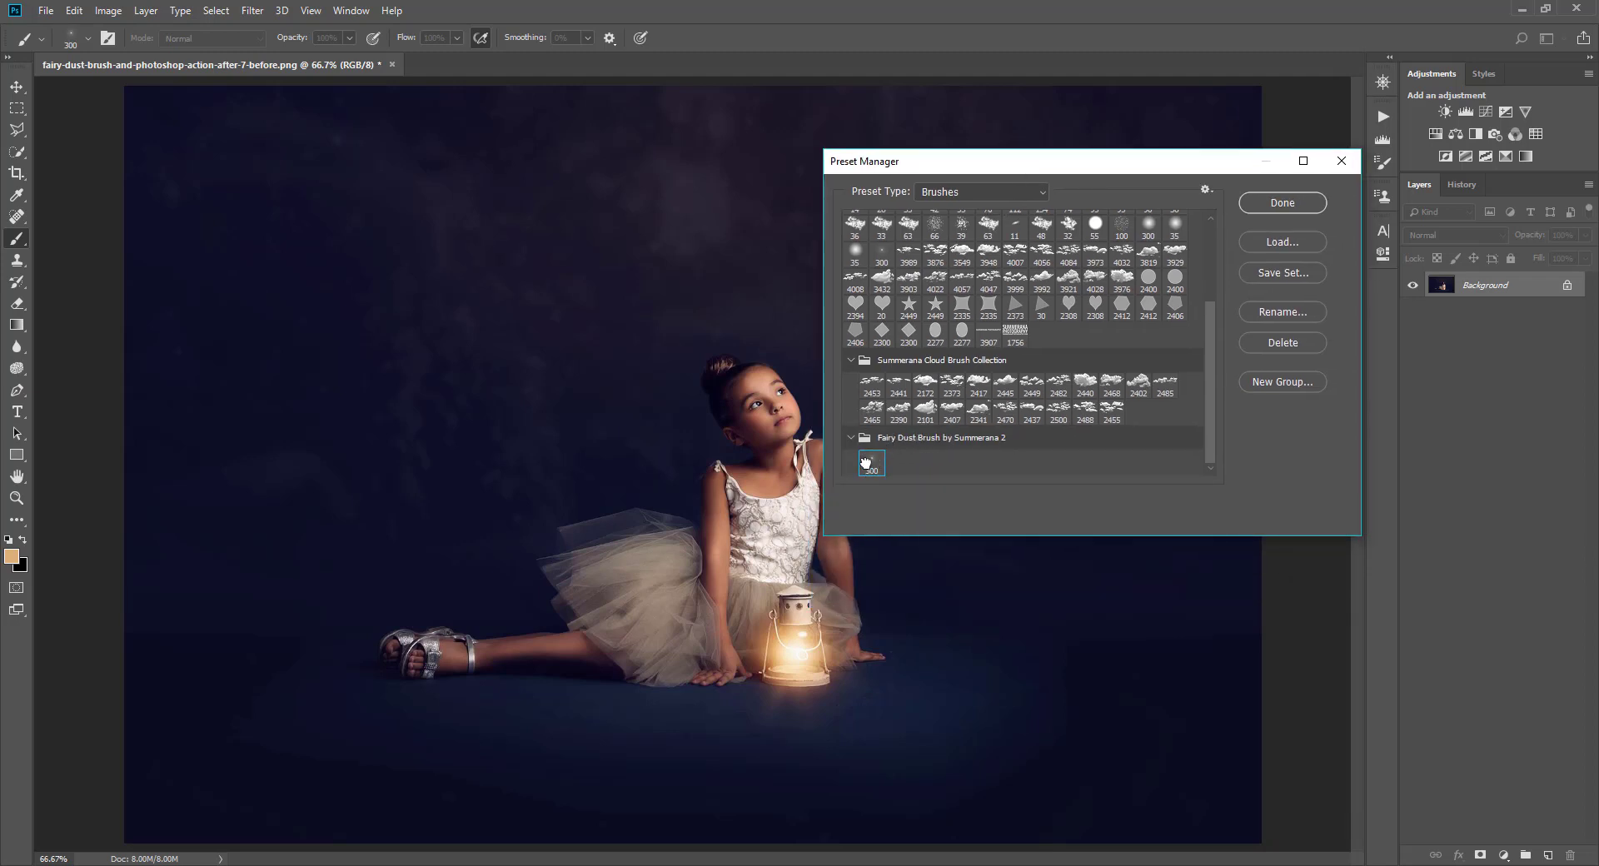
click(928, 441)
click(876, 468)
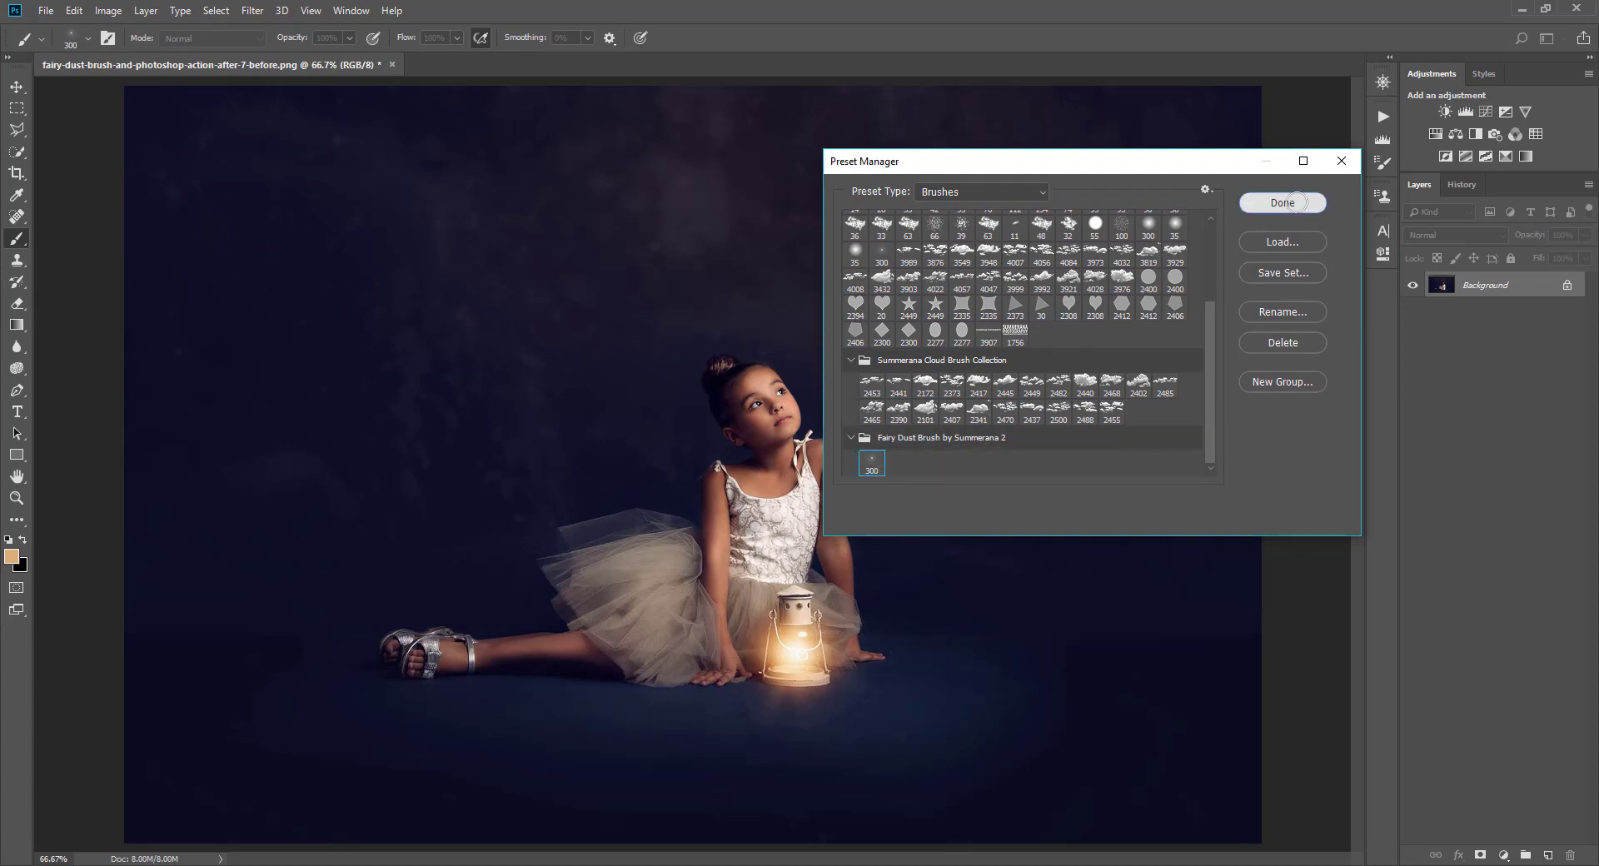
click(1319, 206)
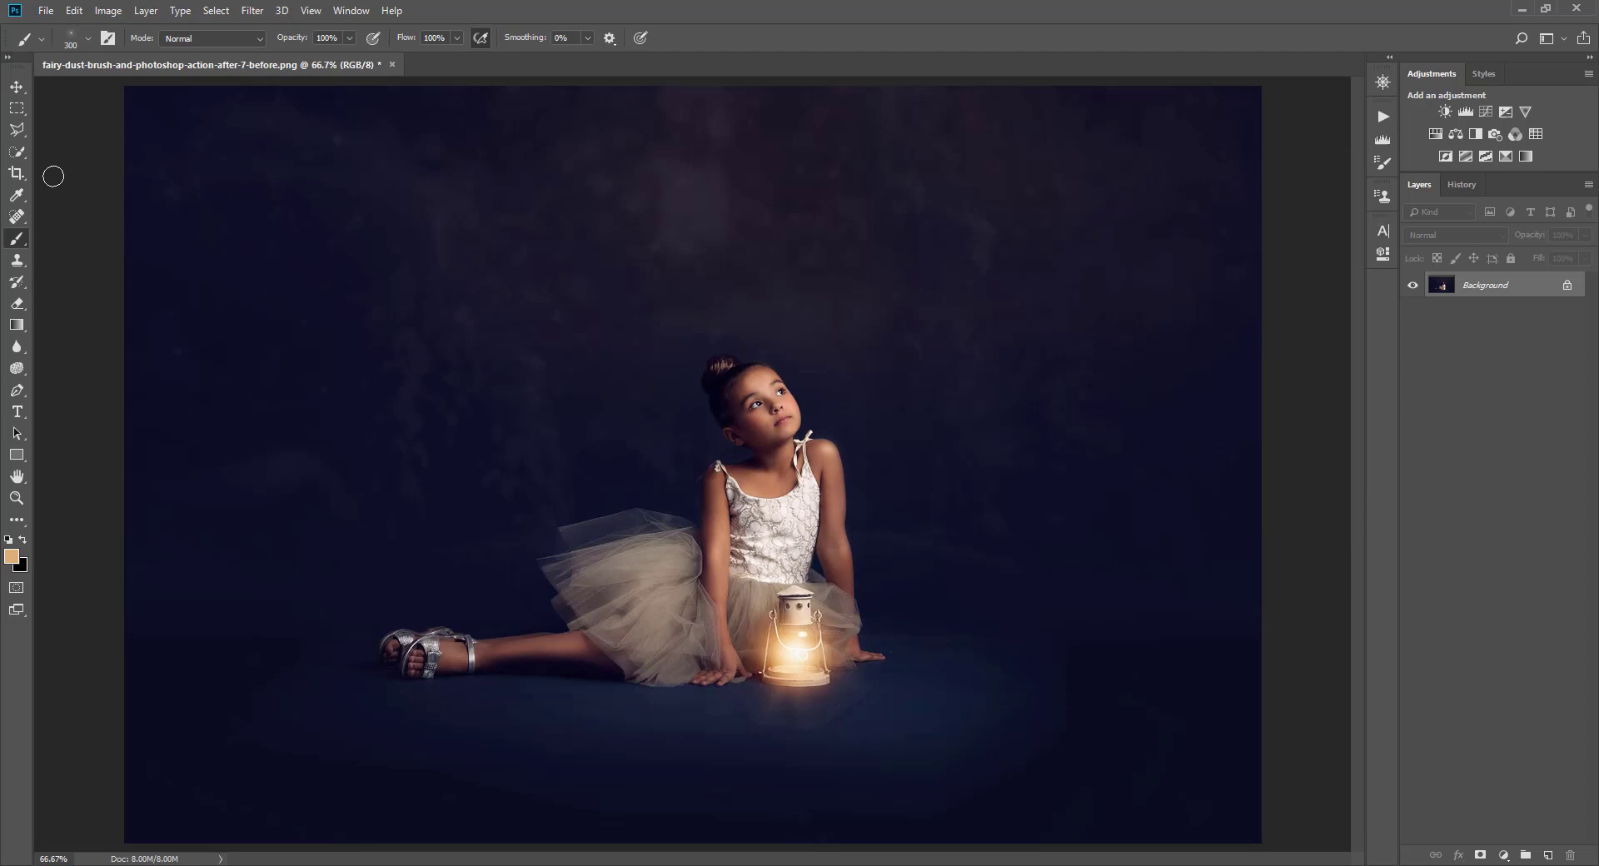
Step: Pick the 300 px Fairy Dust Brush by Summerana tip from the Summerana 2 group in the Brush Preset picker
click(89, 40)
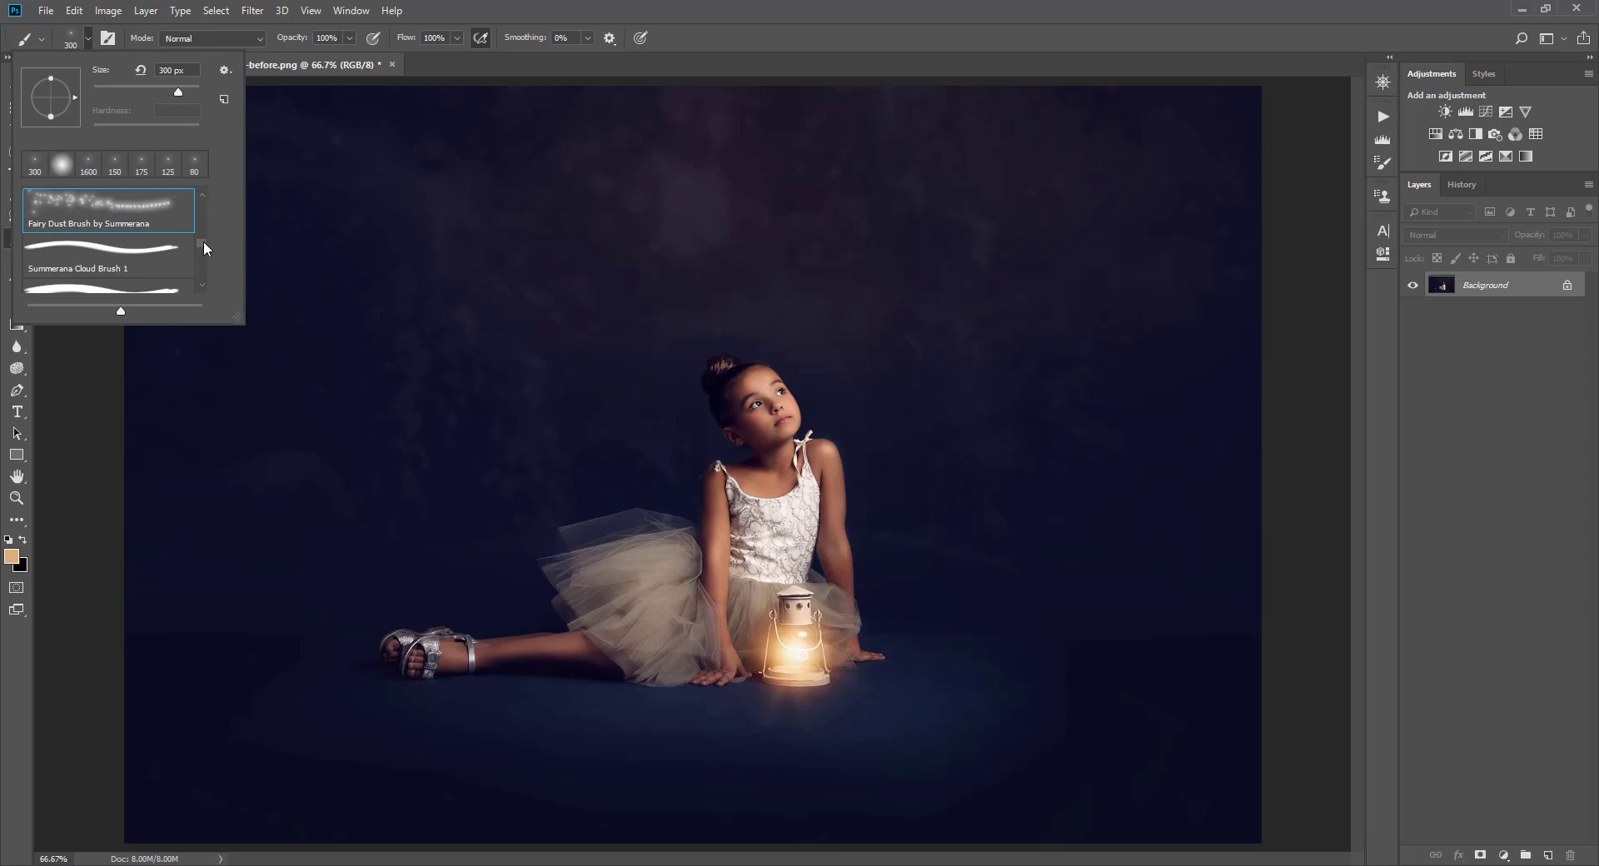
scroll(202, 239, down, 1)
mouse_move(235, 316)
mouse_down()
mouse_move(274, 337)
mouse_move(469, 611)
mouse_move(291, 380)
mouse_move(373, 426)
mouse_move(466, 549)
mouse_up()
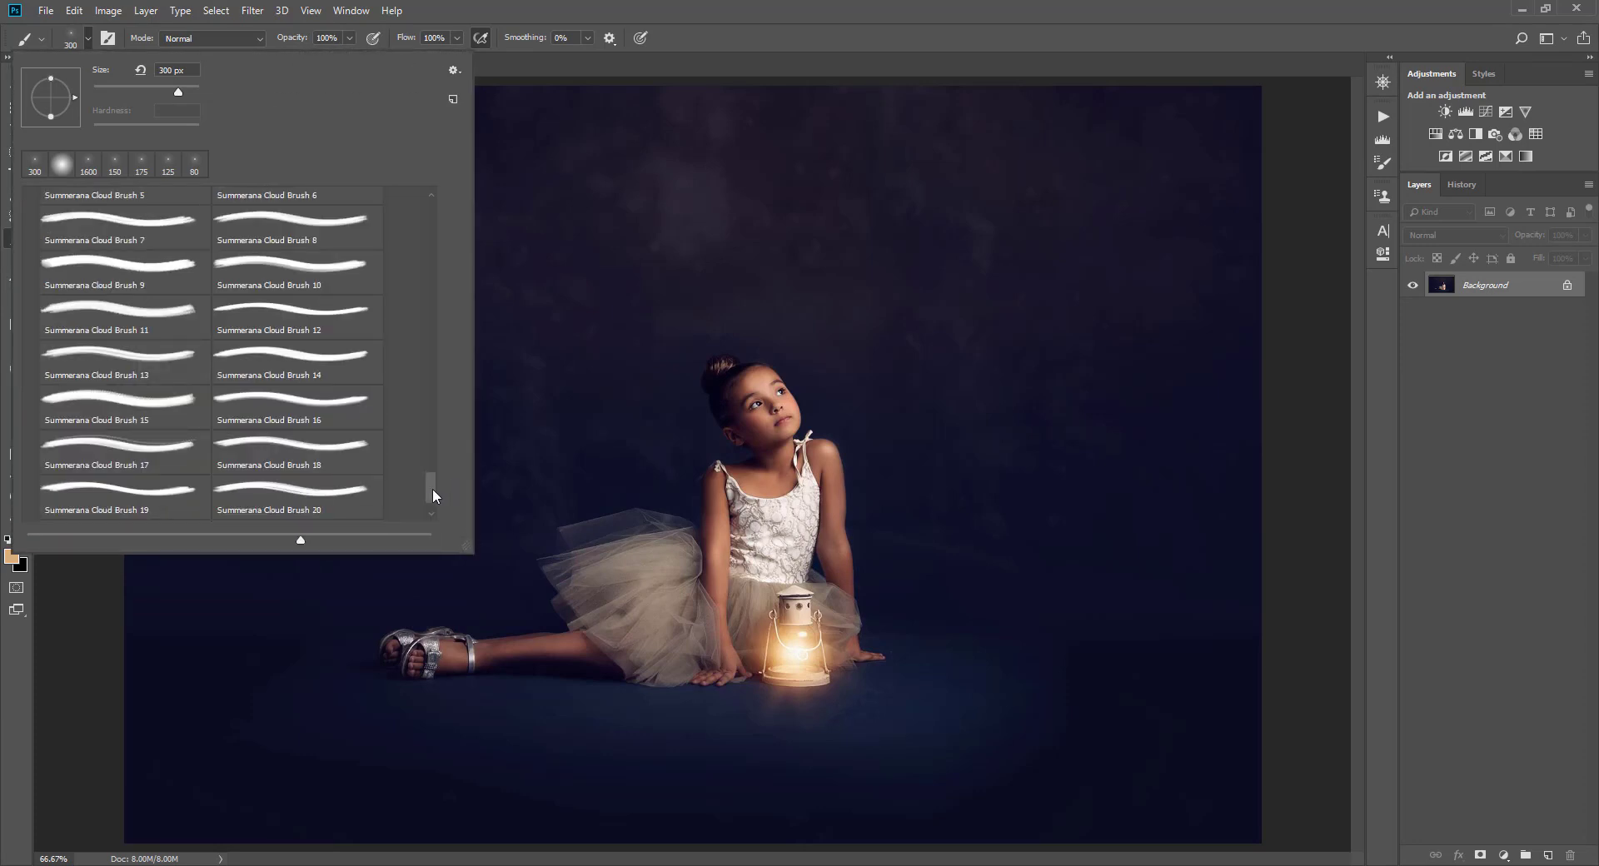
mouse_move(433, 496)
mouse_down()
mouse_move(435, 465)
mouse_move(433, 497)
mouse_up()
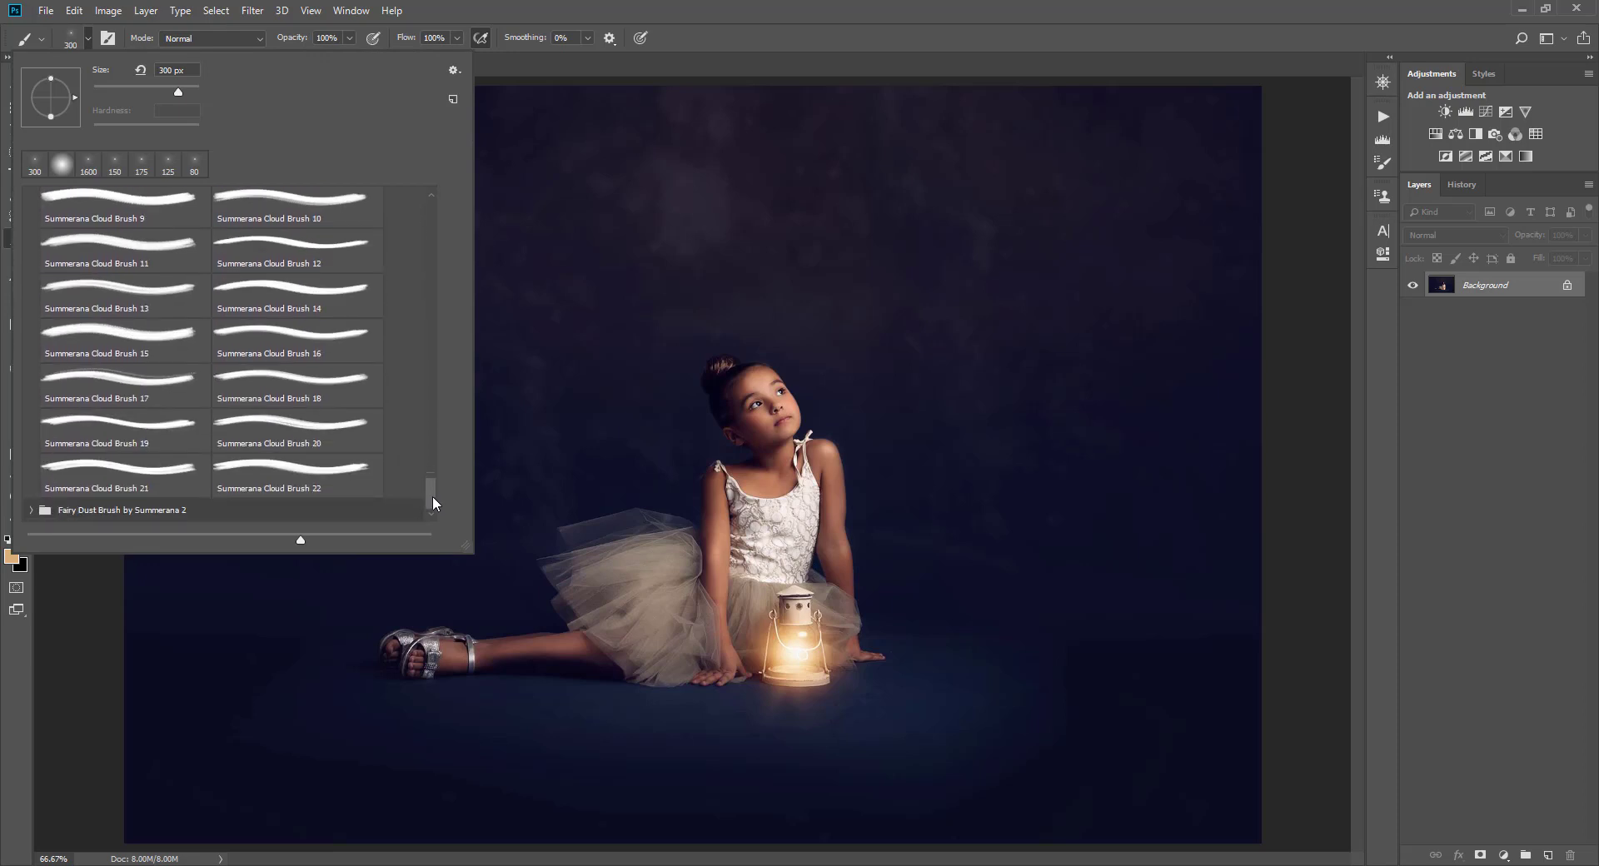
click(31, 509)
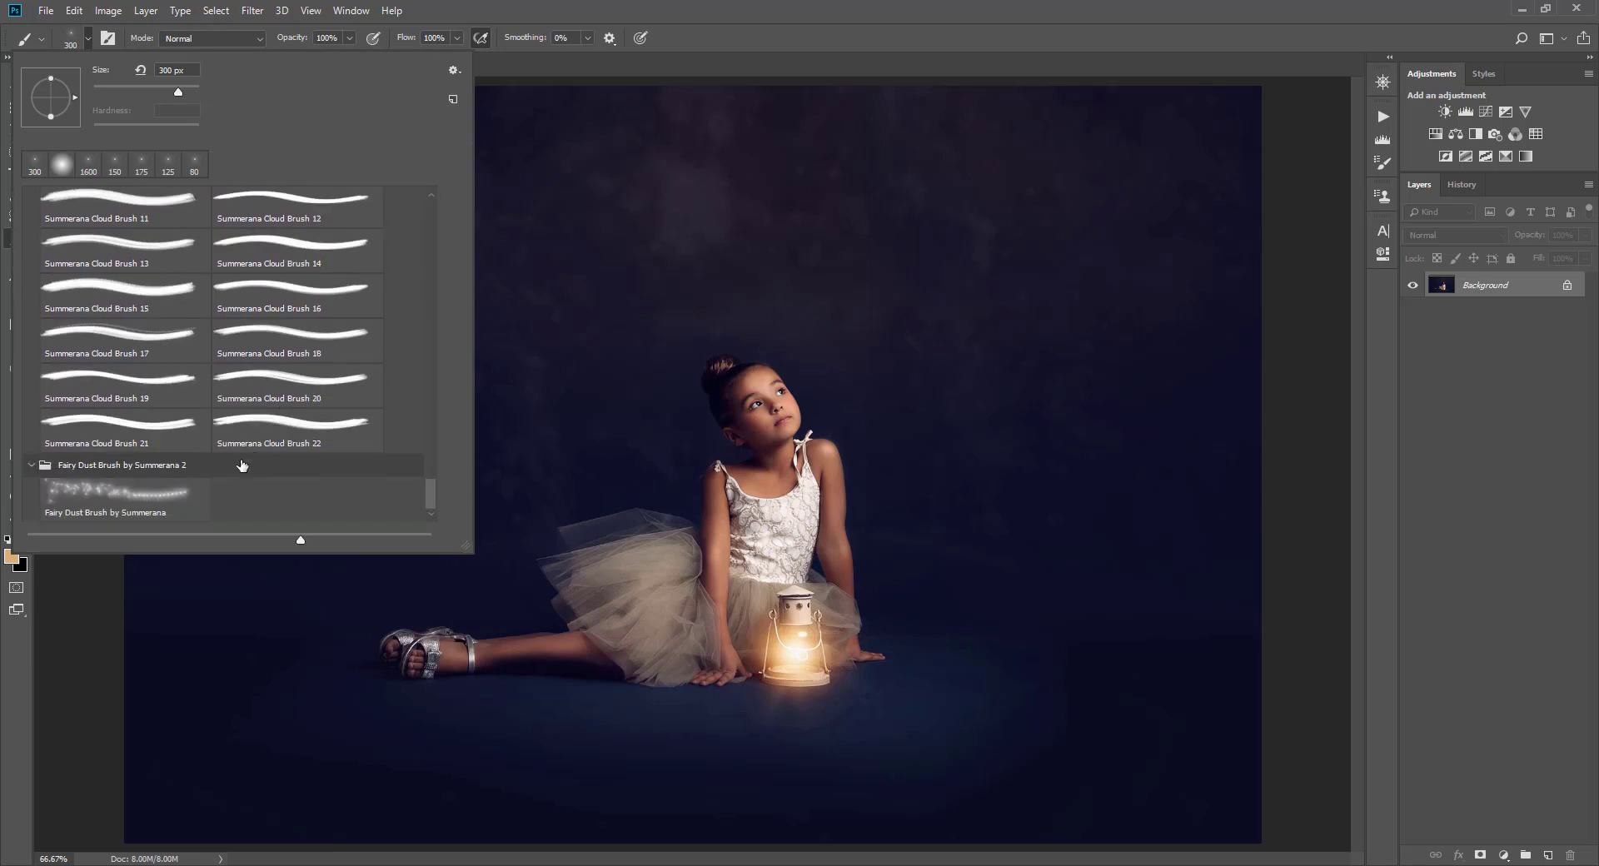
click(62, 498)
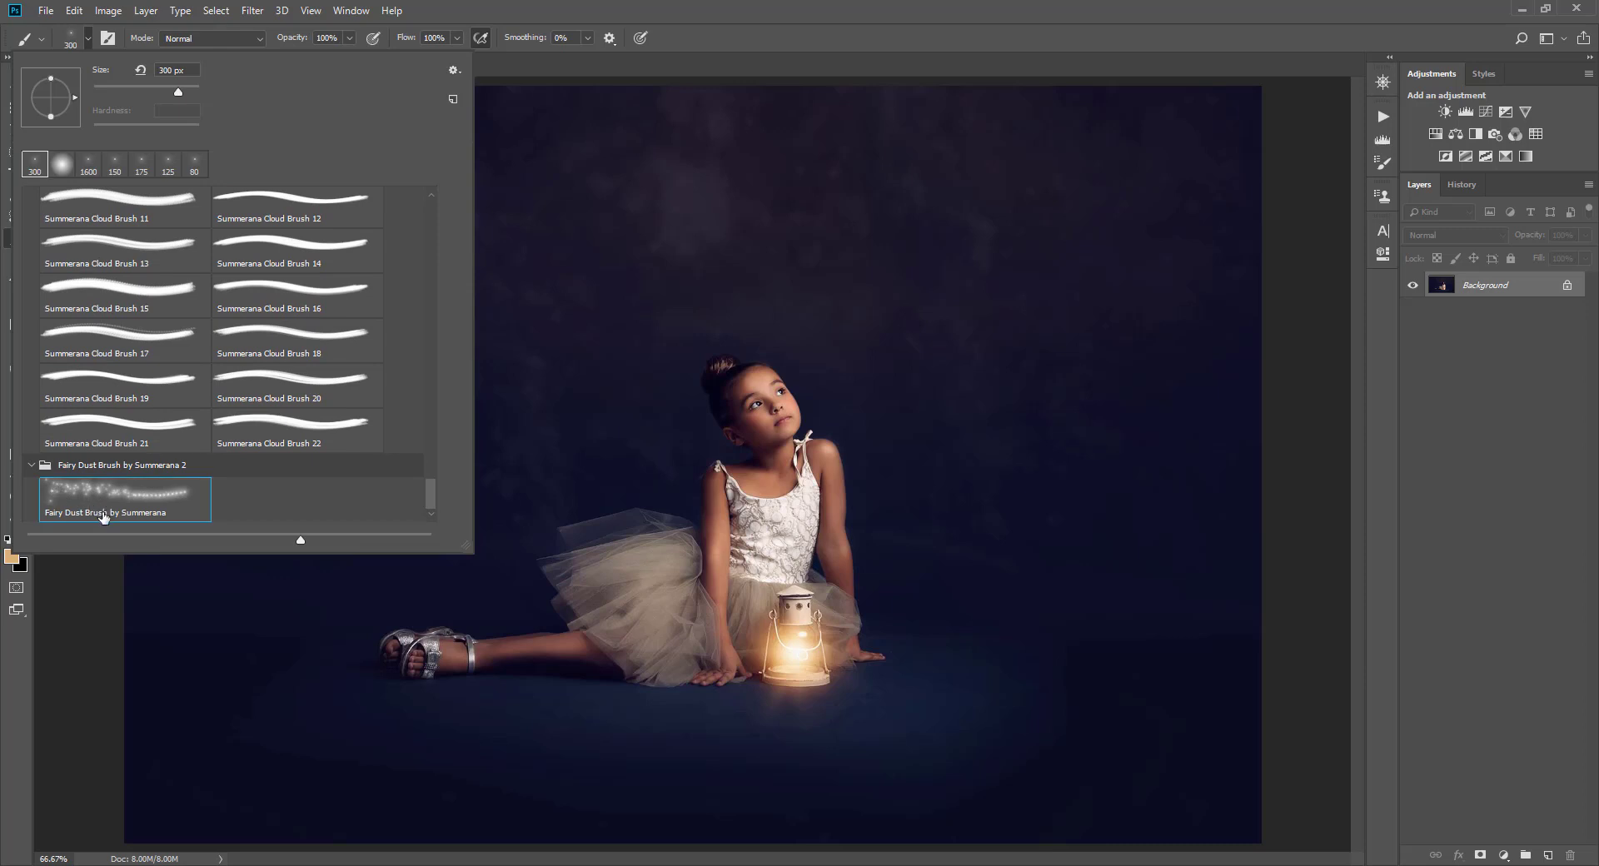
click(87, 39)
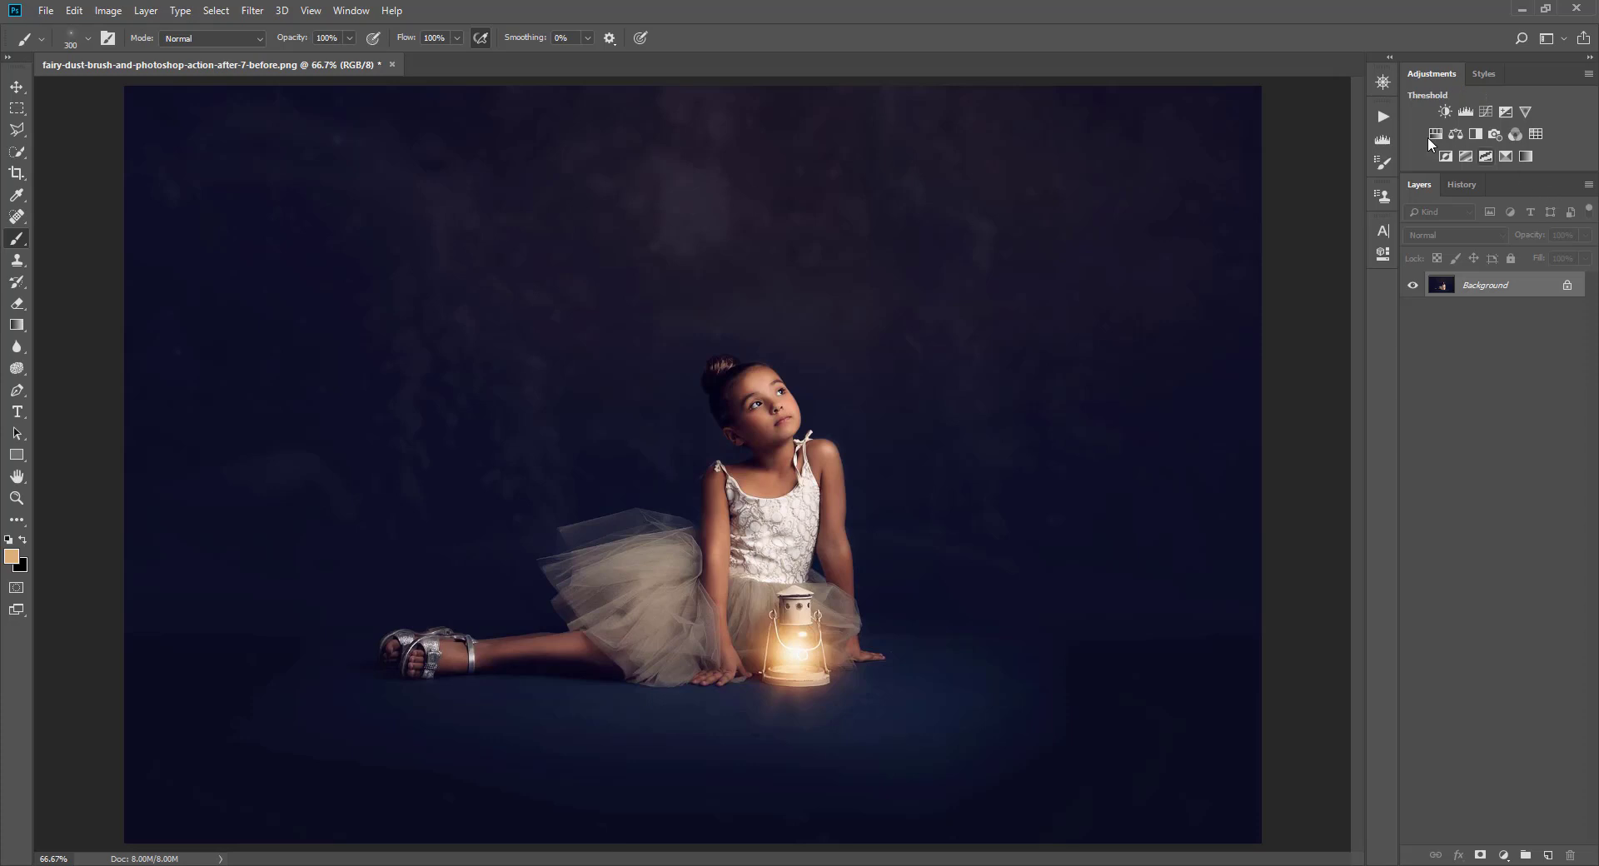
Step: Play the 'Set my Fairy Dust Layer' action and continue past its message
click(1382, 117)
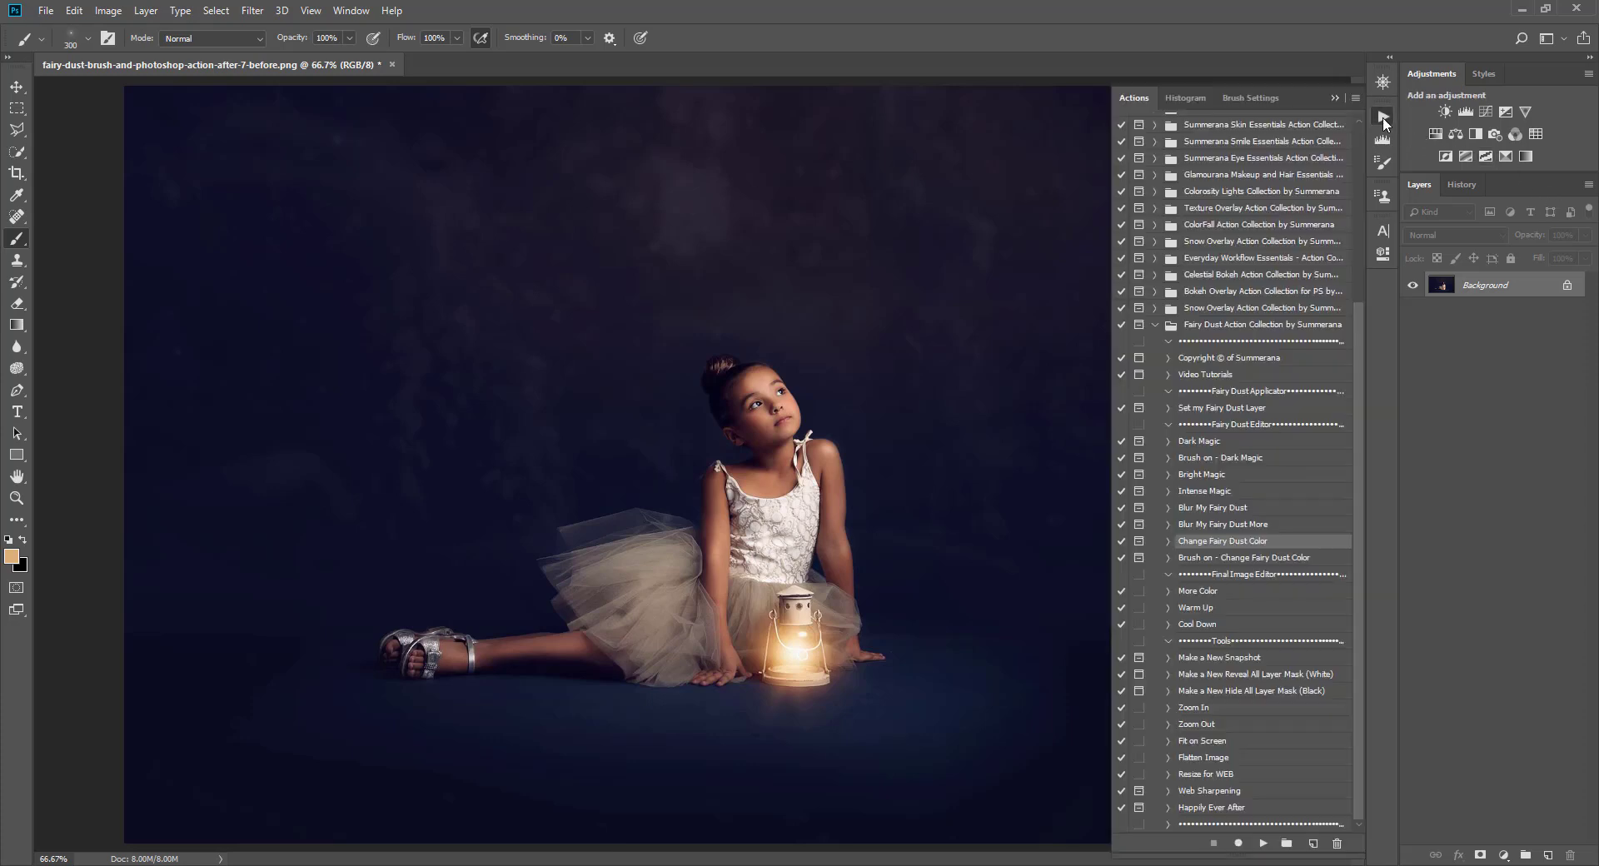
click(1209, 412)
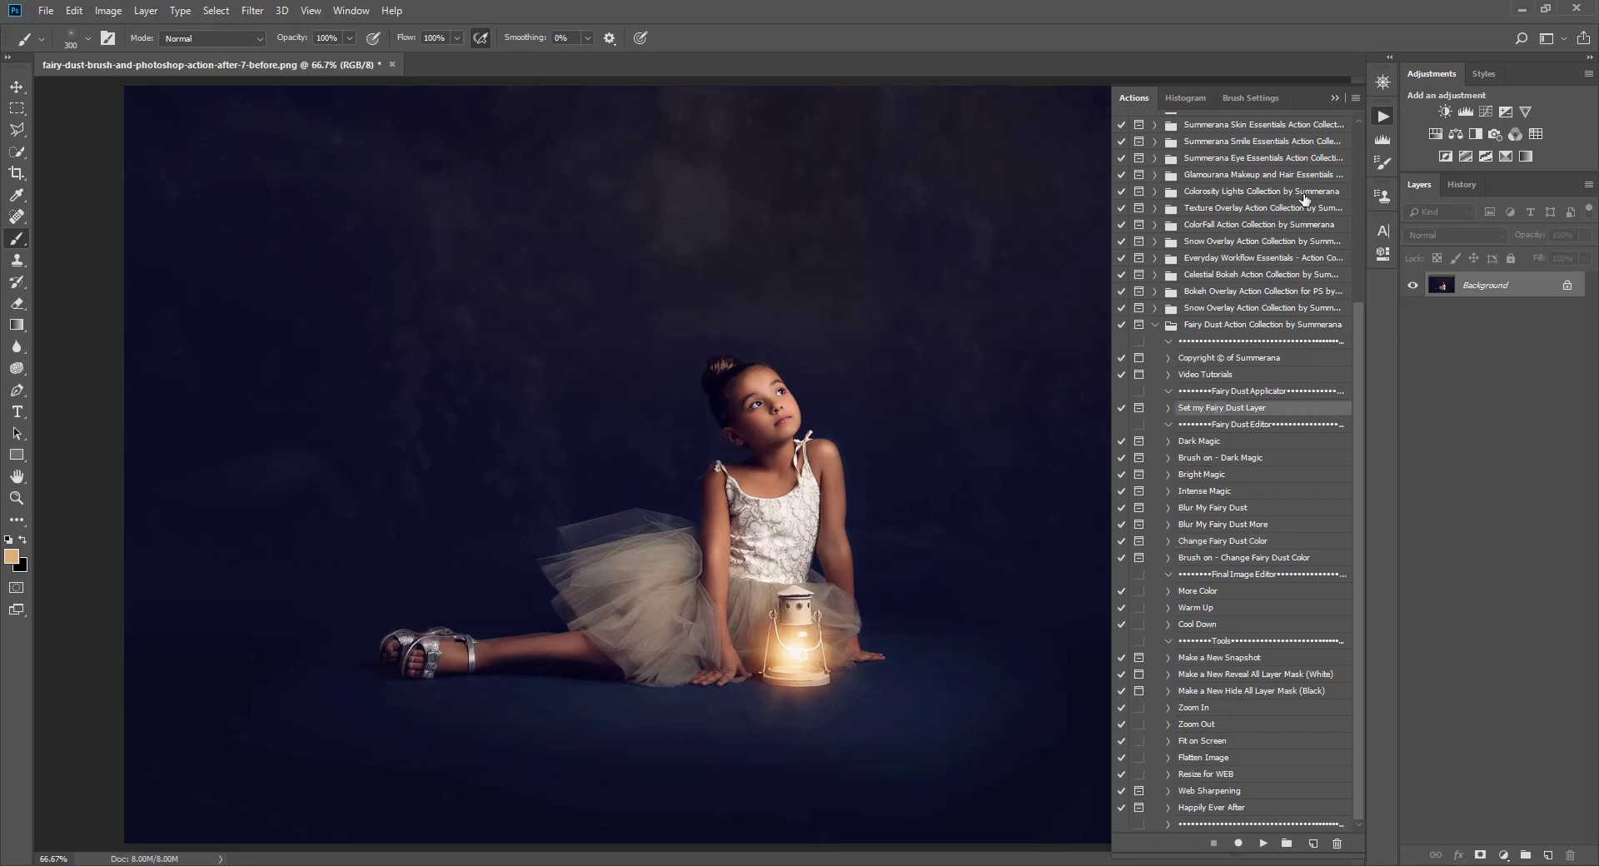
click(1337, 98)
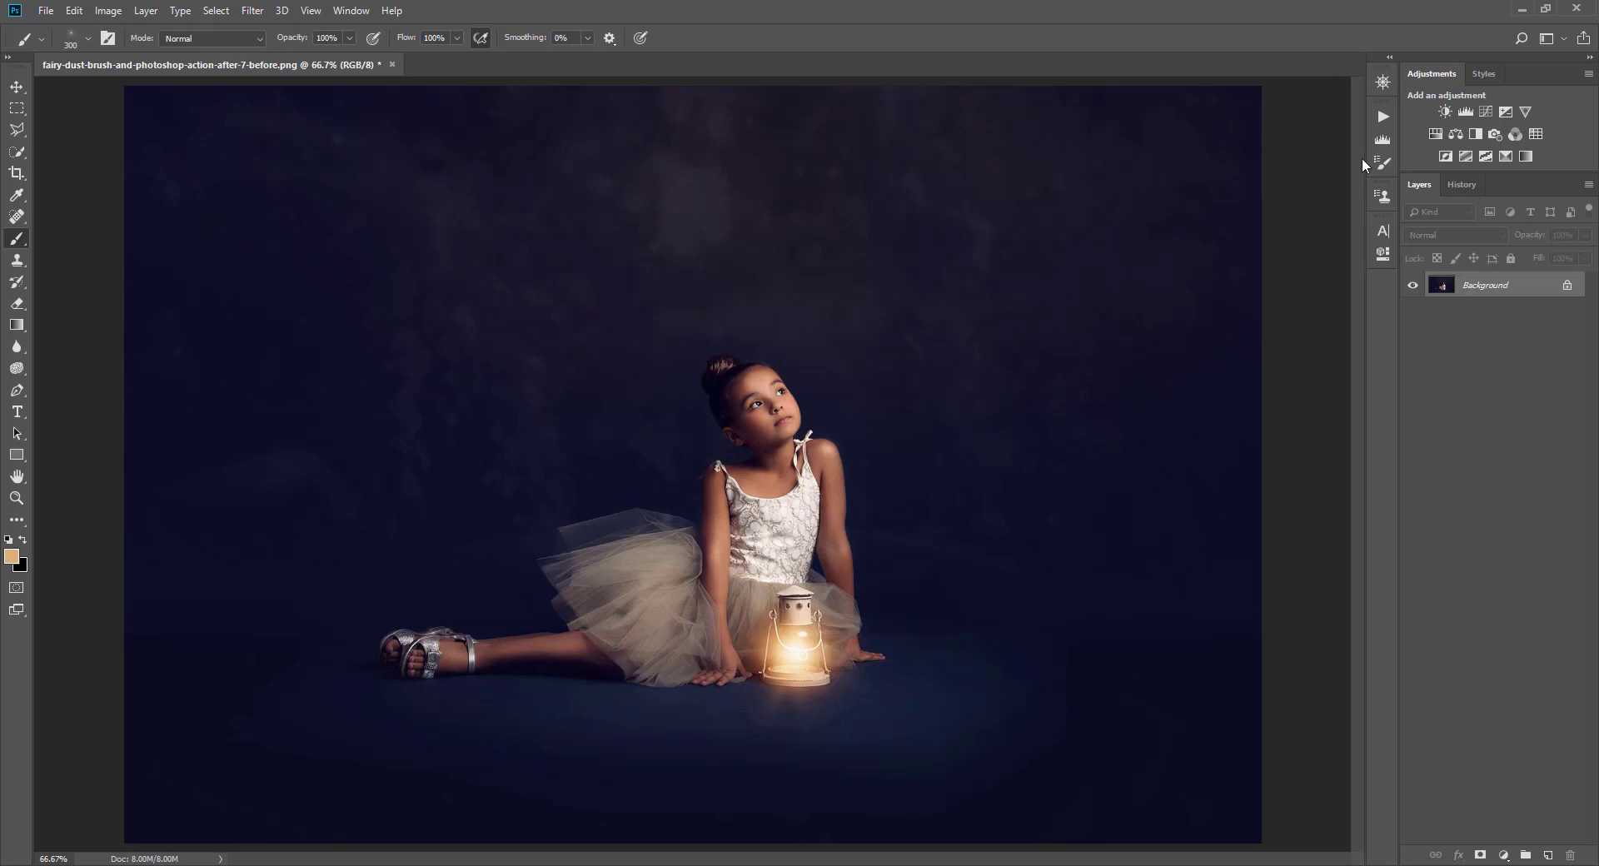
click(1382, 117)
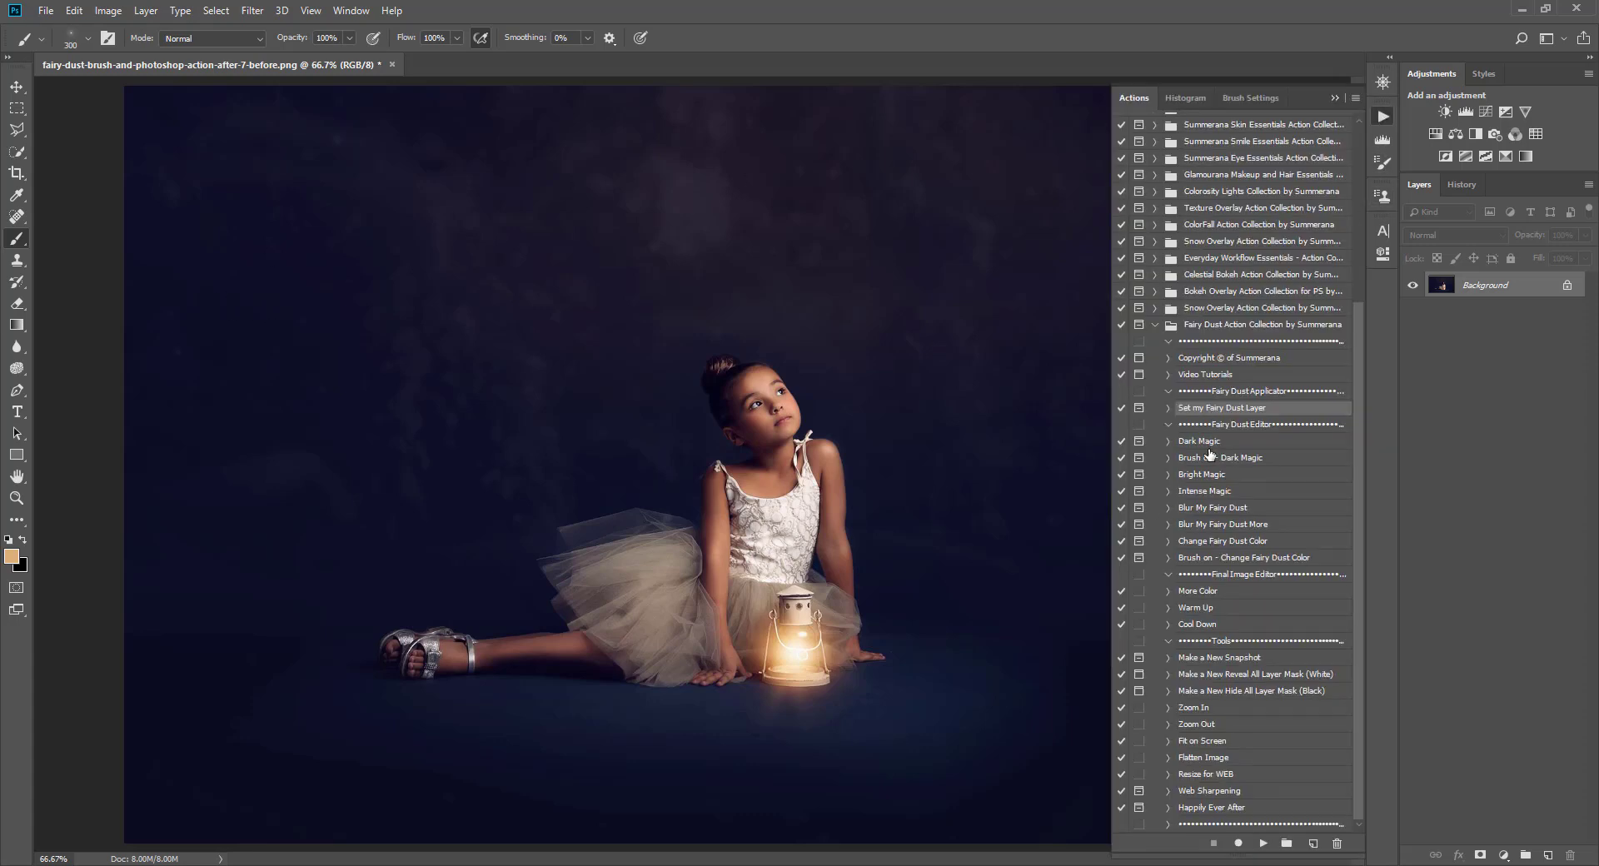
click(1262, 844)
click(781, 340)
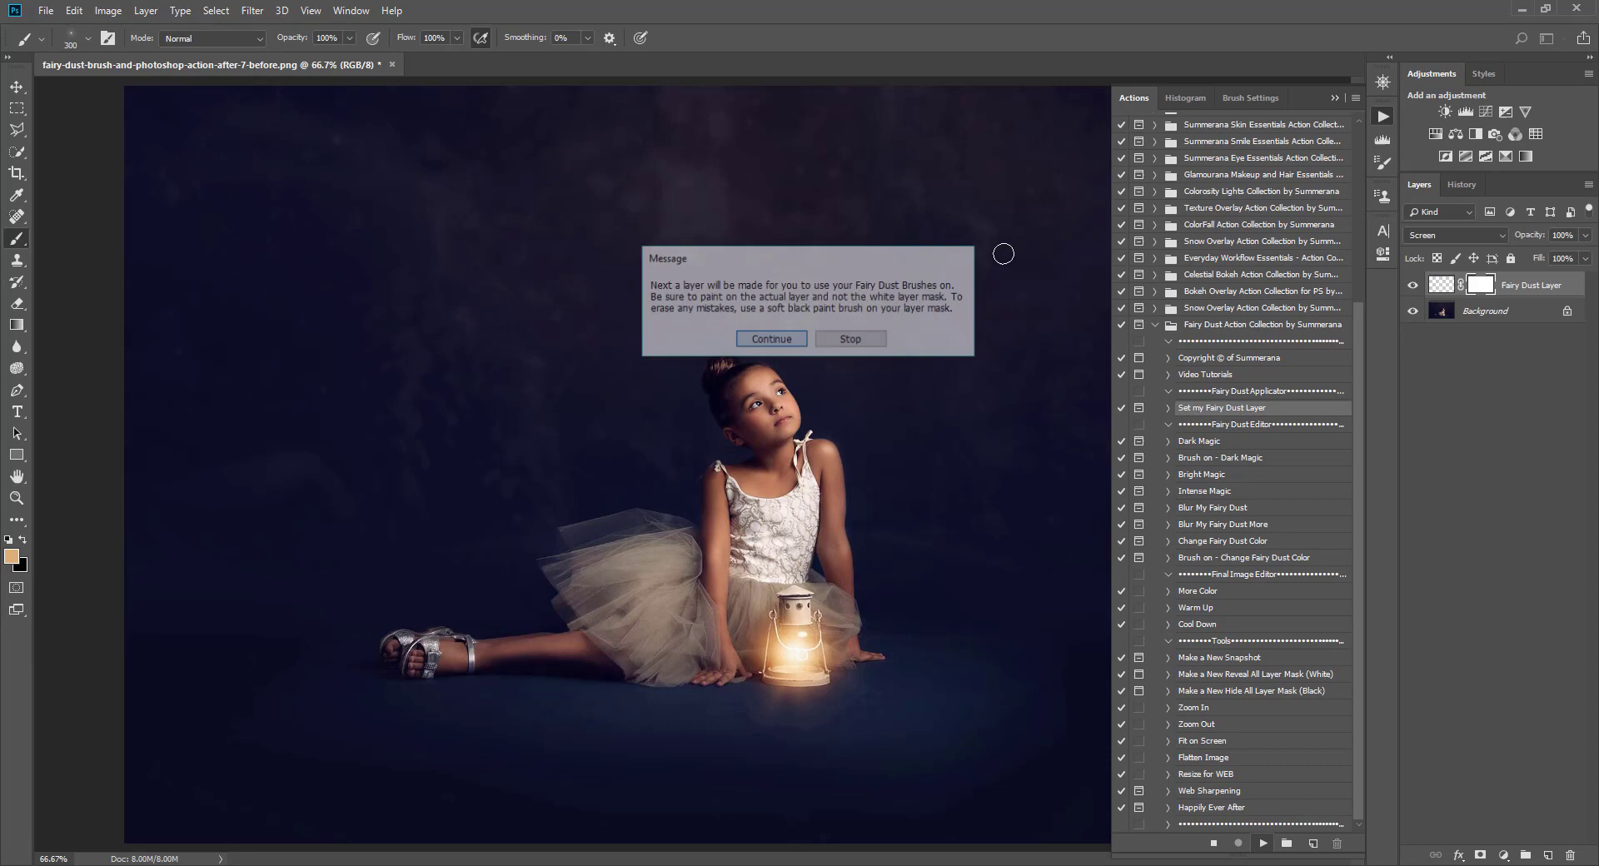
Step: Collapse the Actions panel and keep the new layer's blend mode on Screen
click(1339, 96)
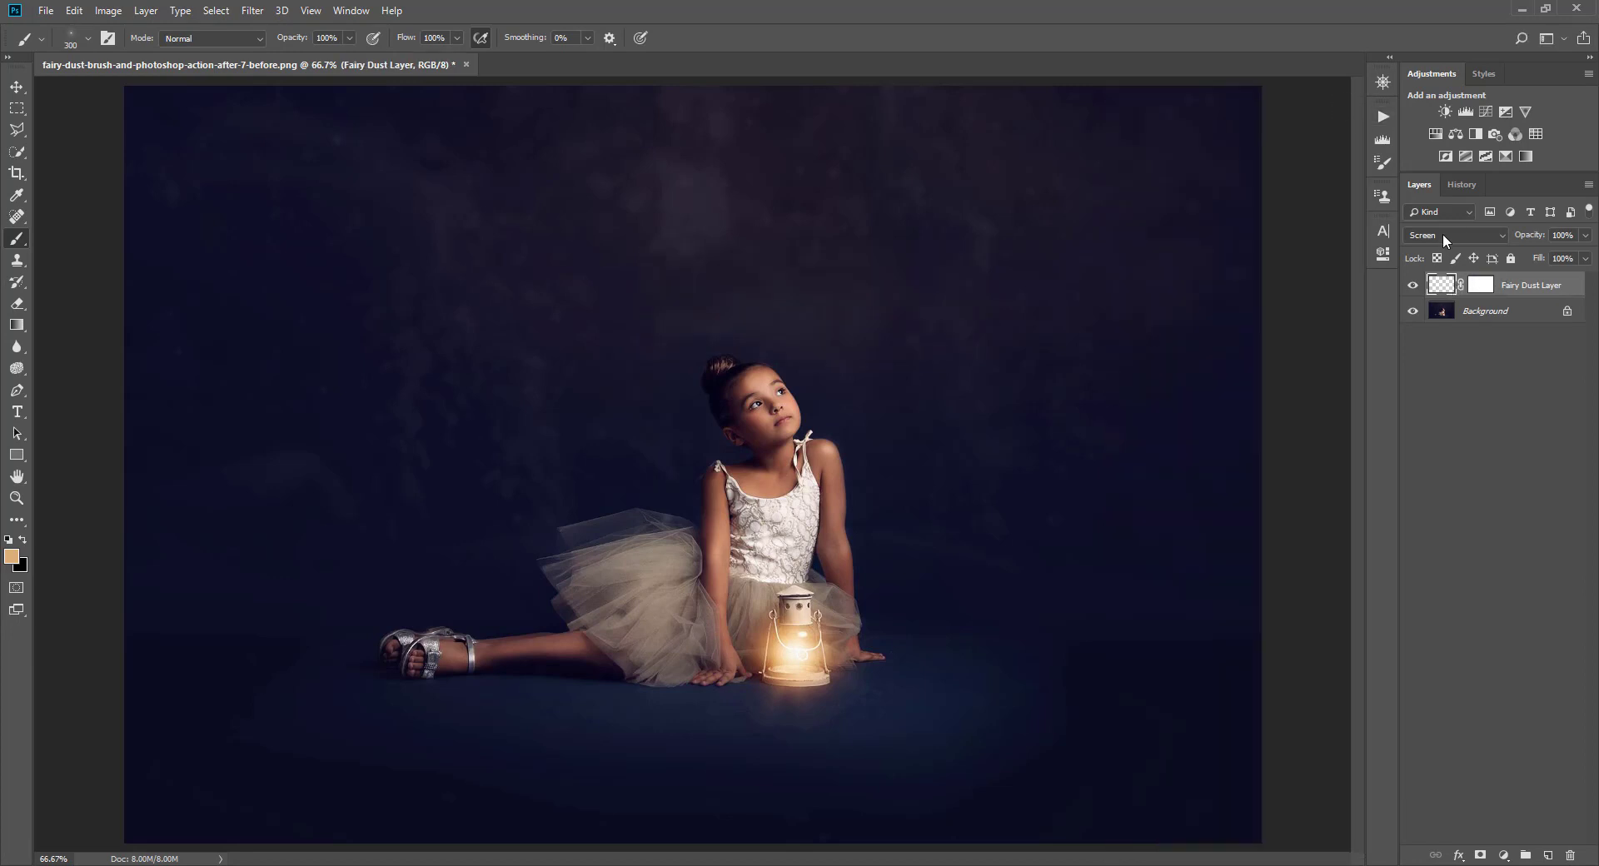
click(1443, 235)
click(1449, 358)
click(1412, 285)
click(1436, 310)
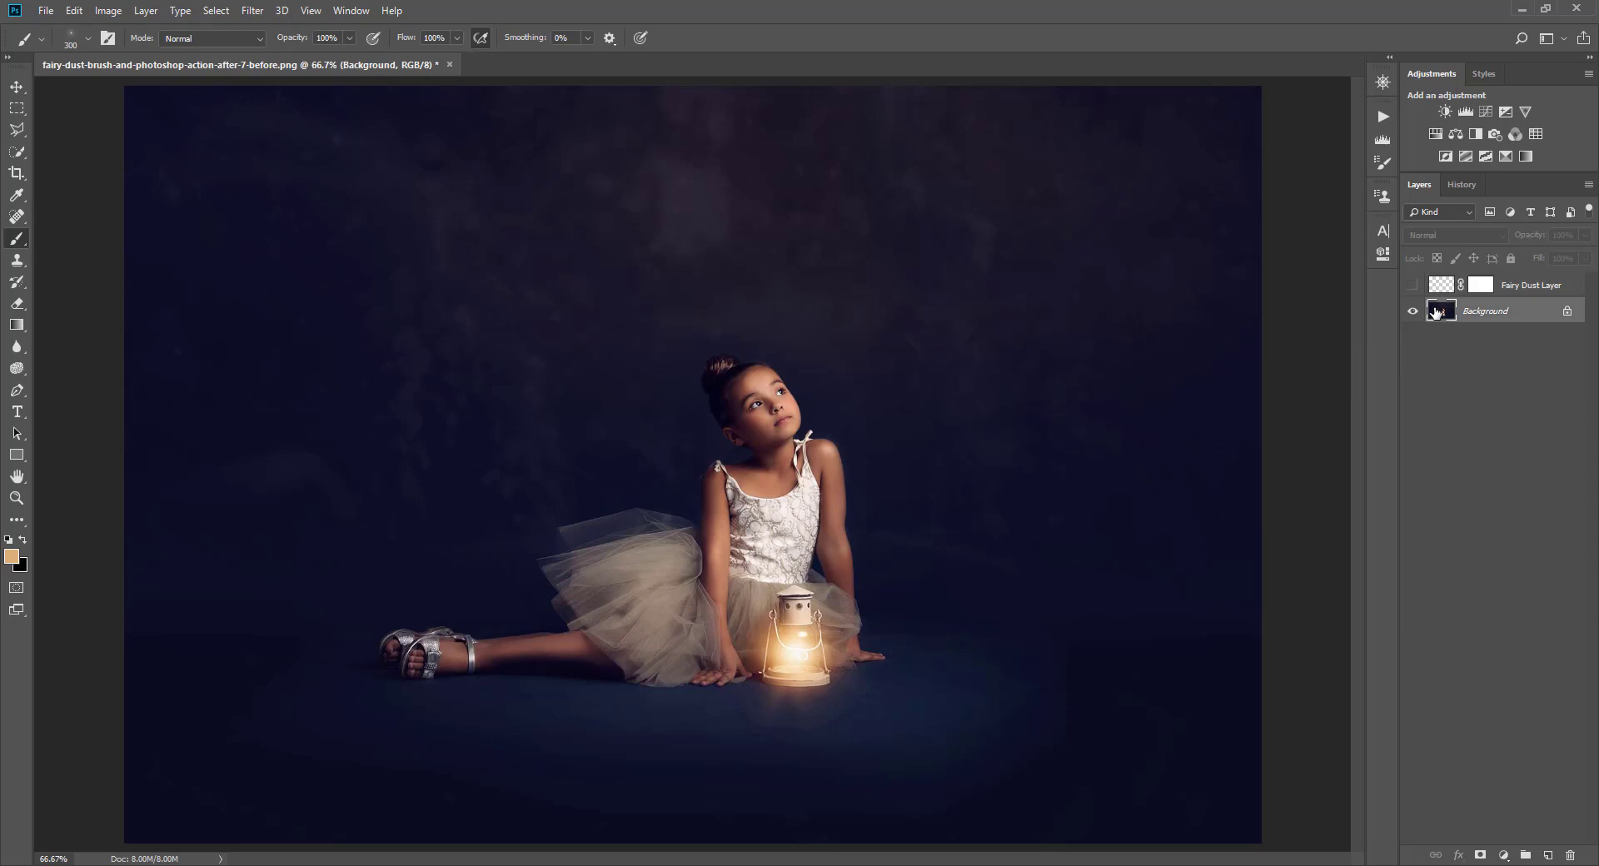
drag(1074, 267, 1023, 551)
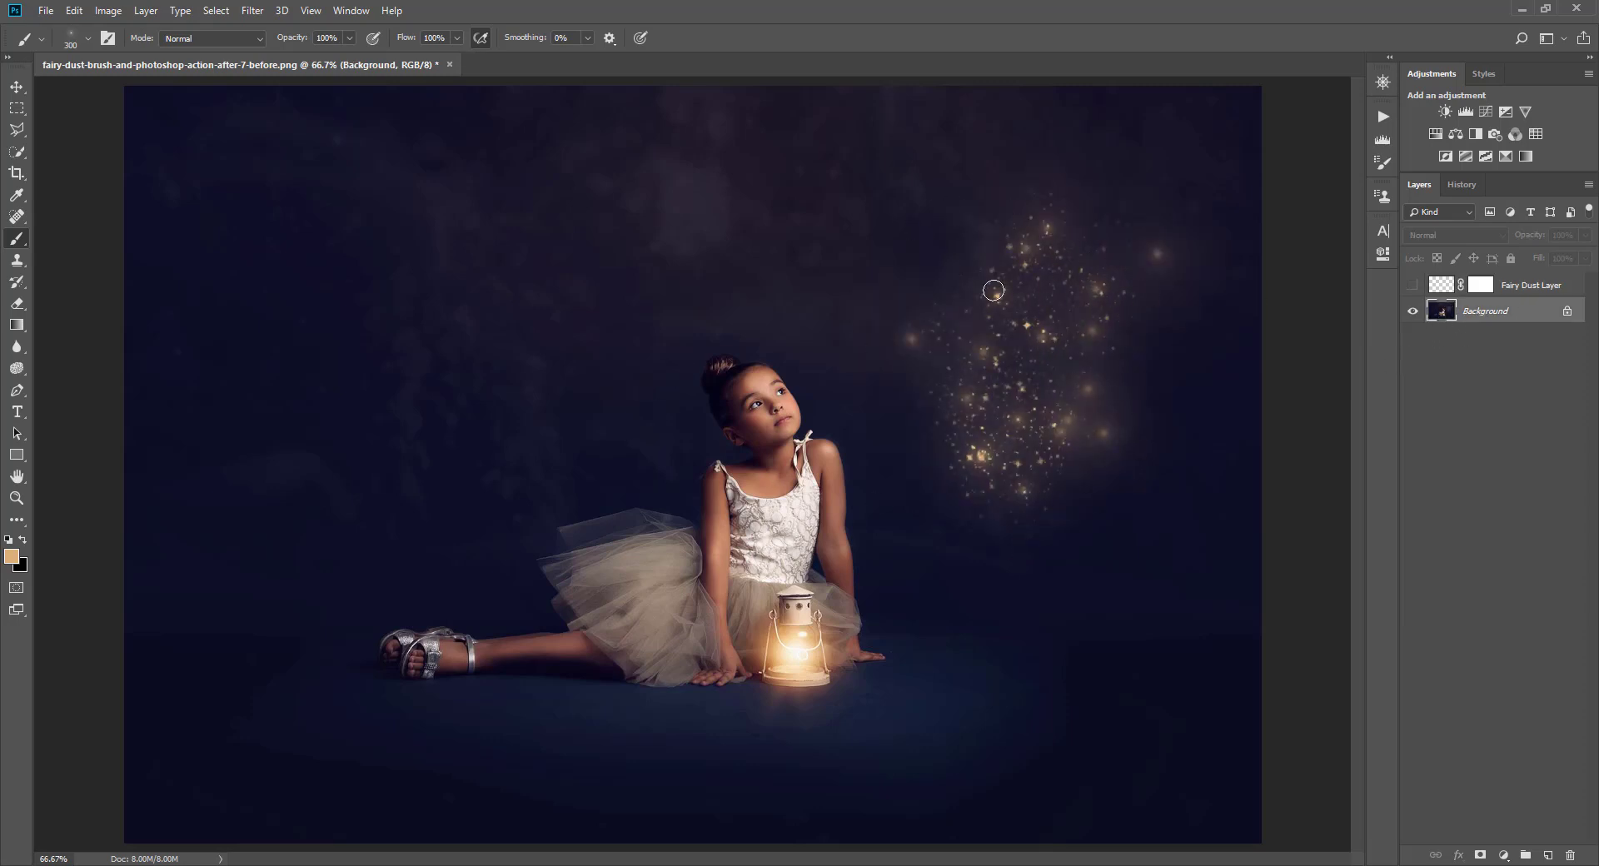
click(77, 12)
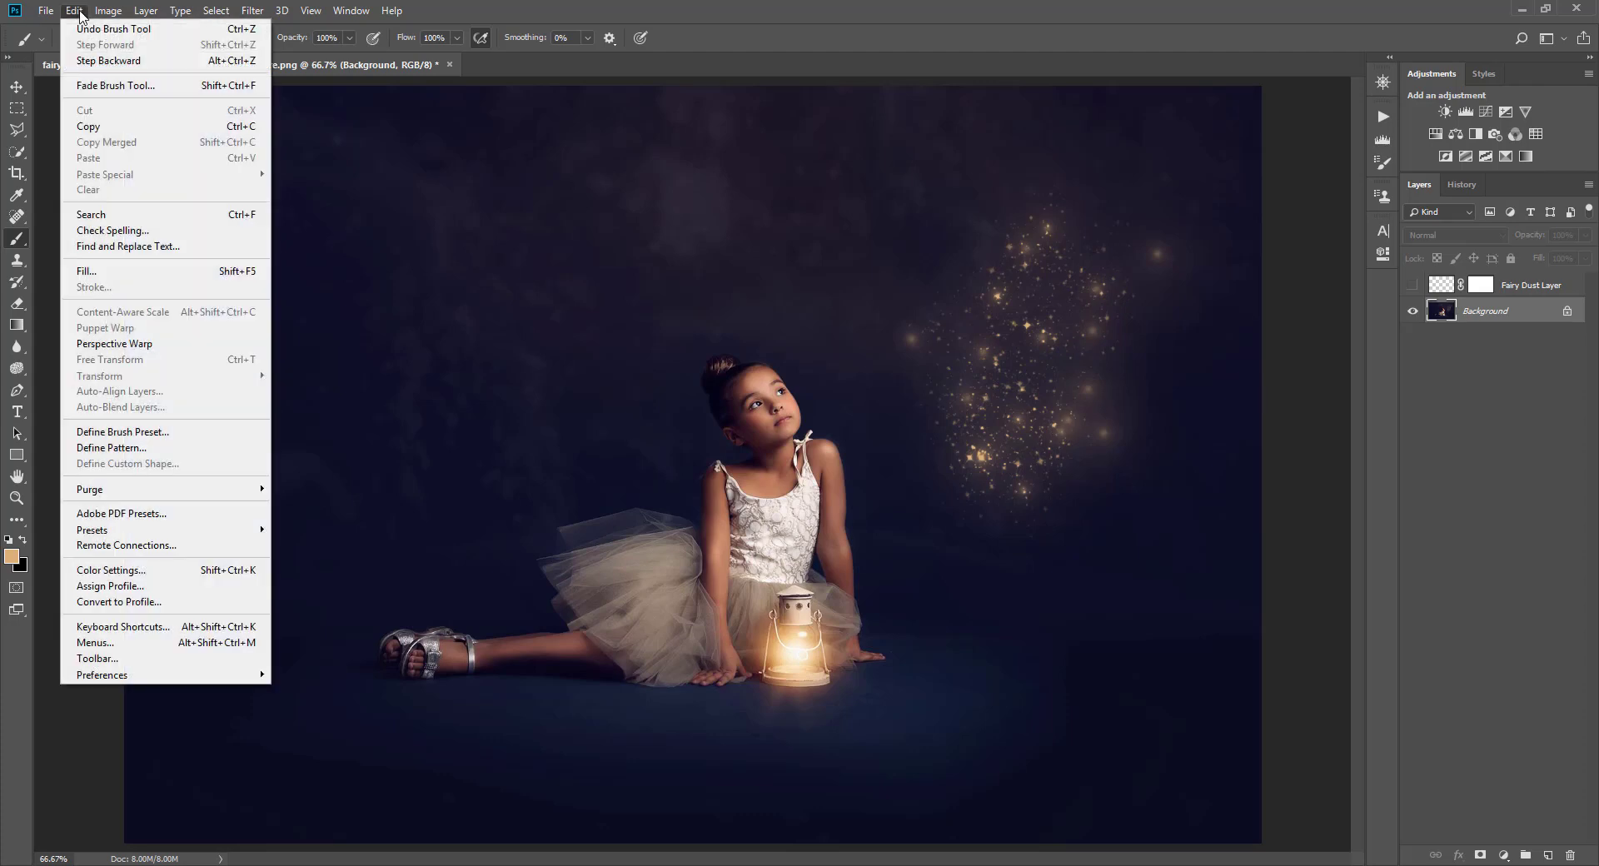
click(108, 28)
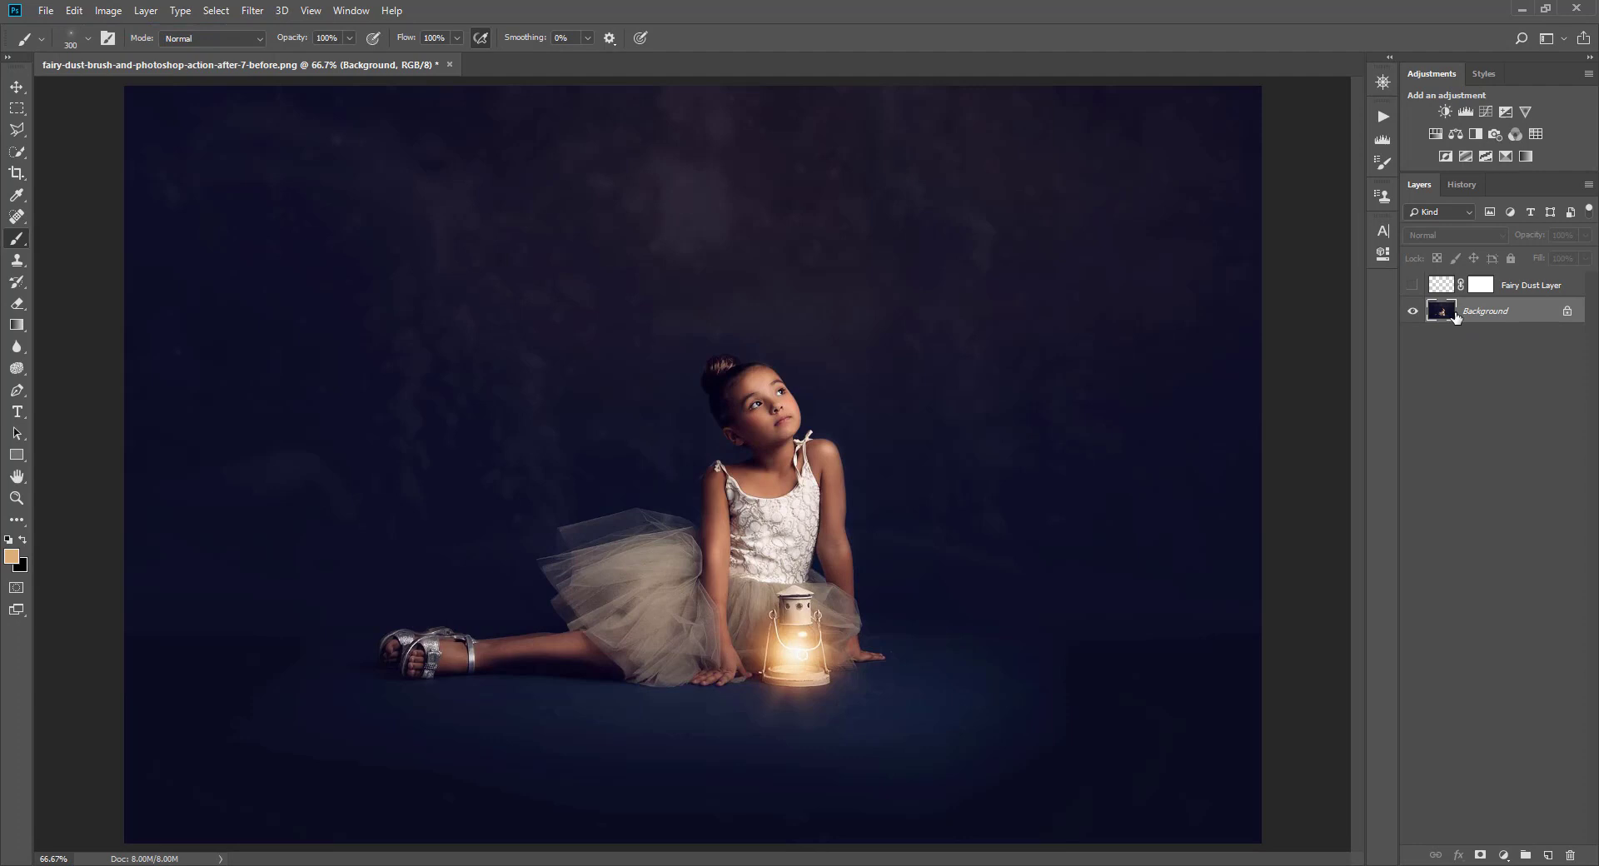
mouse_move(1032, 253)
mouse_down()
mouse_move(1057, 292)
mouse_move(1041, 275)
mouse_up()
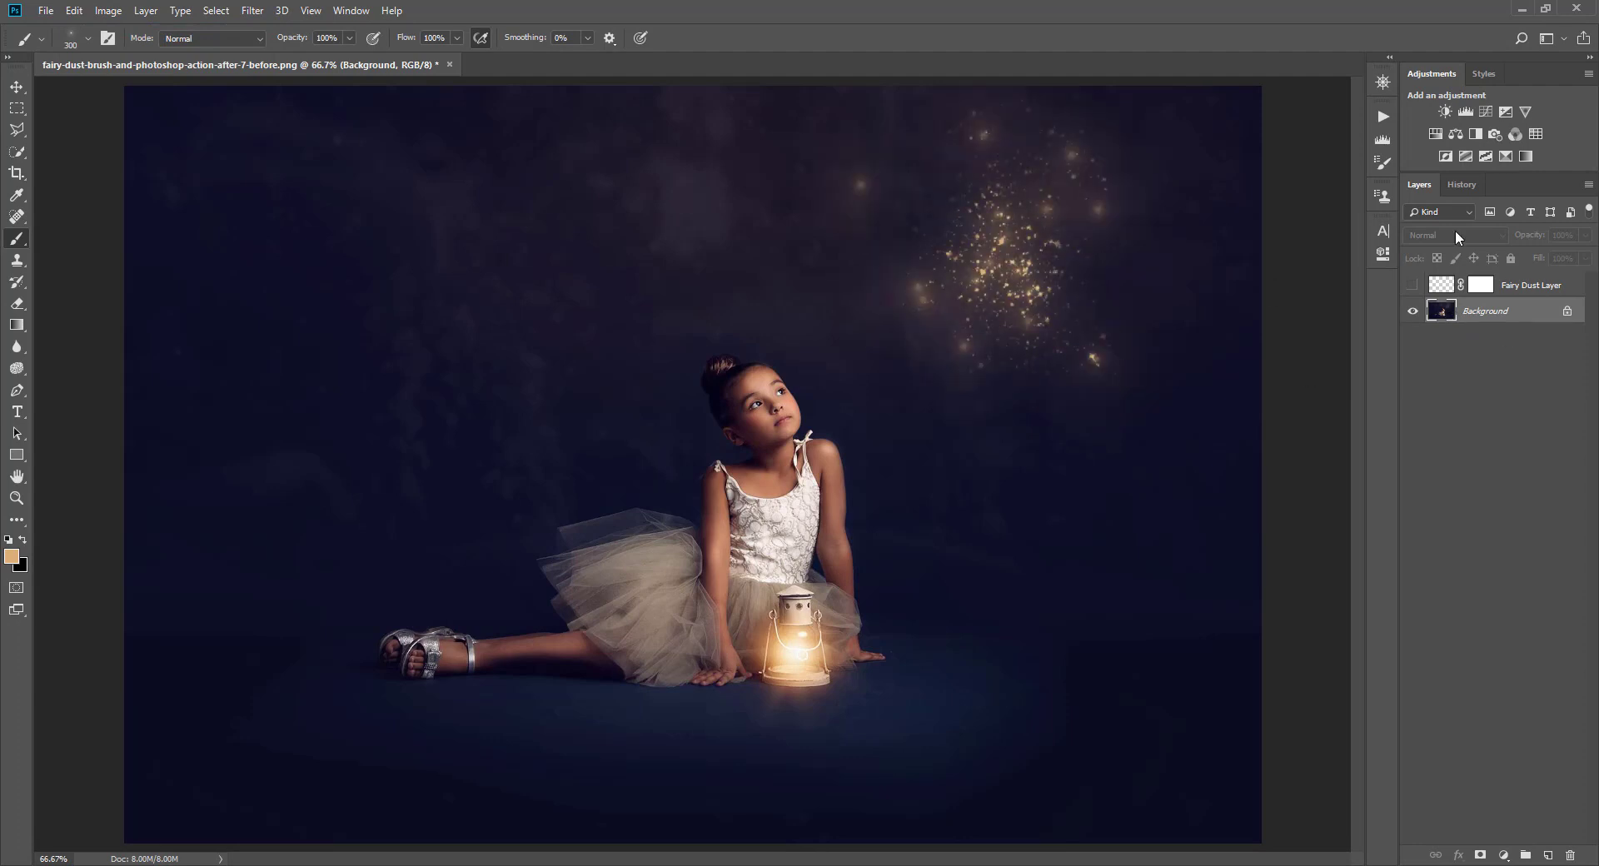
click(74, 11)
click(92, 26)
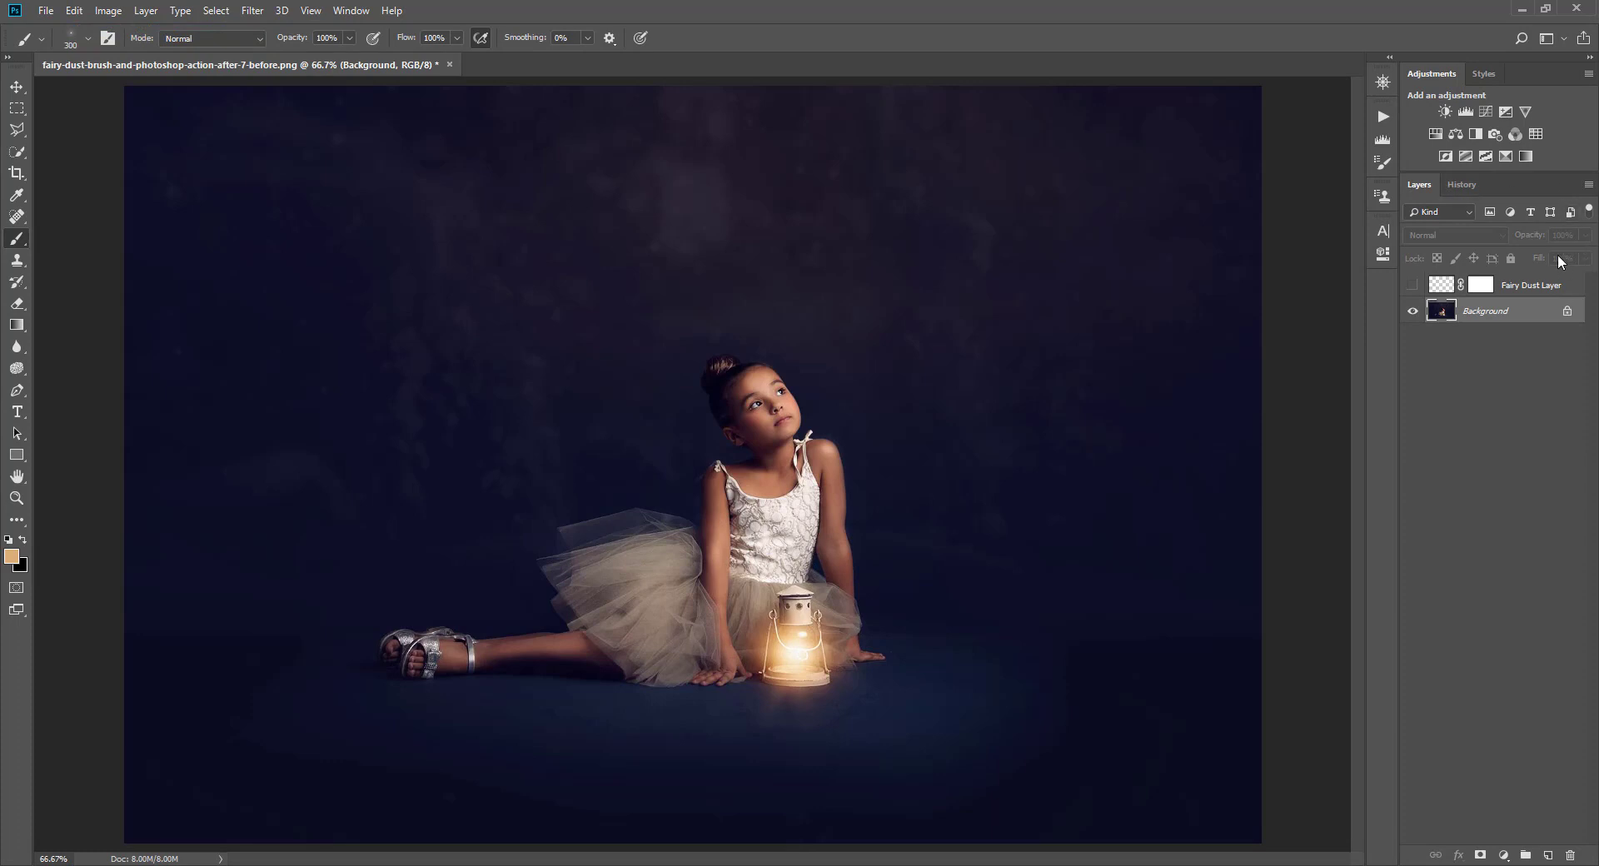
Step: Show the Fairy Dust Layer and add a Normal-mode Layer 1 above it via Layer > New > Layer
click(1426, 288)
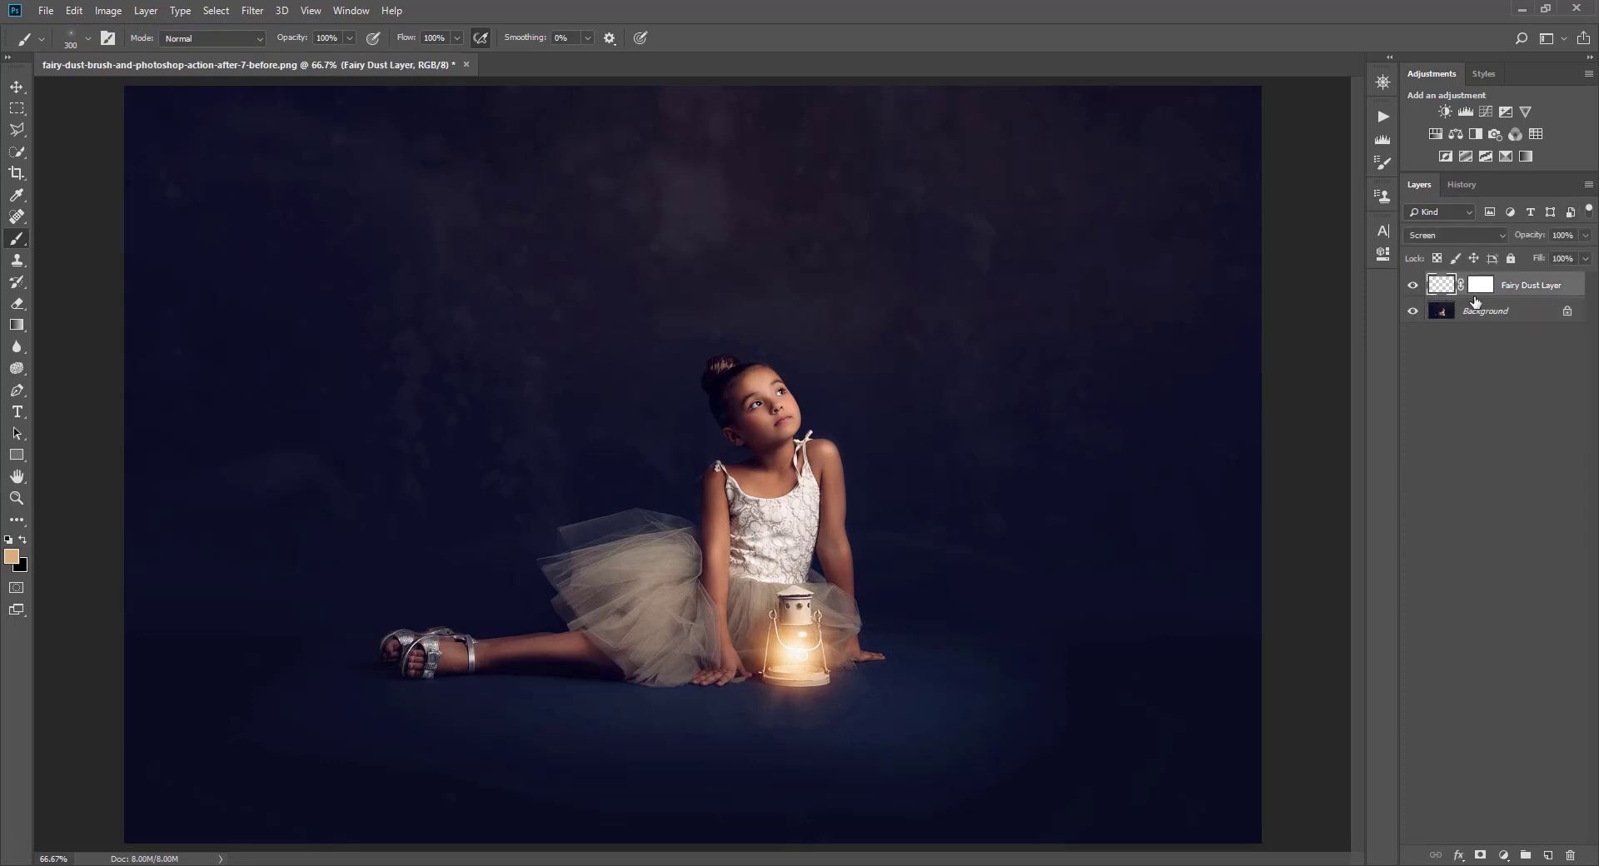
click(146, 10)
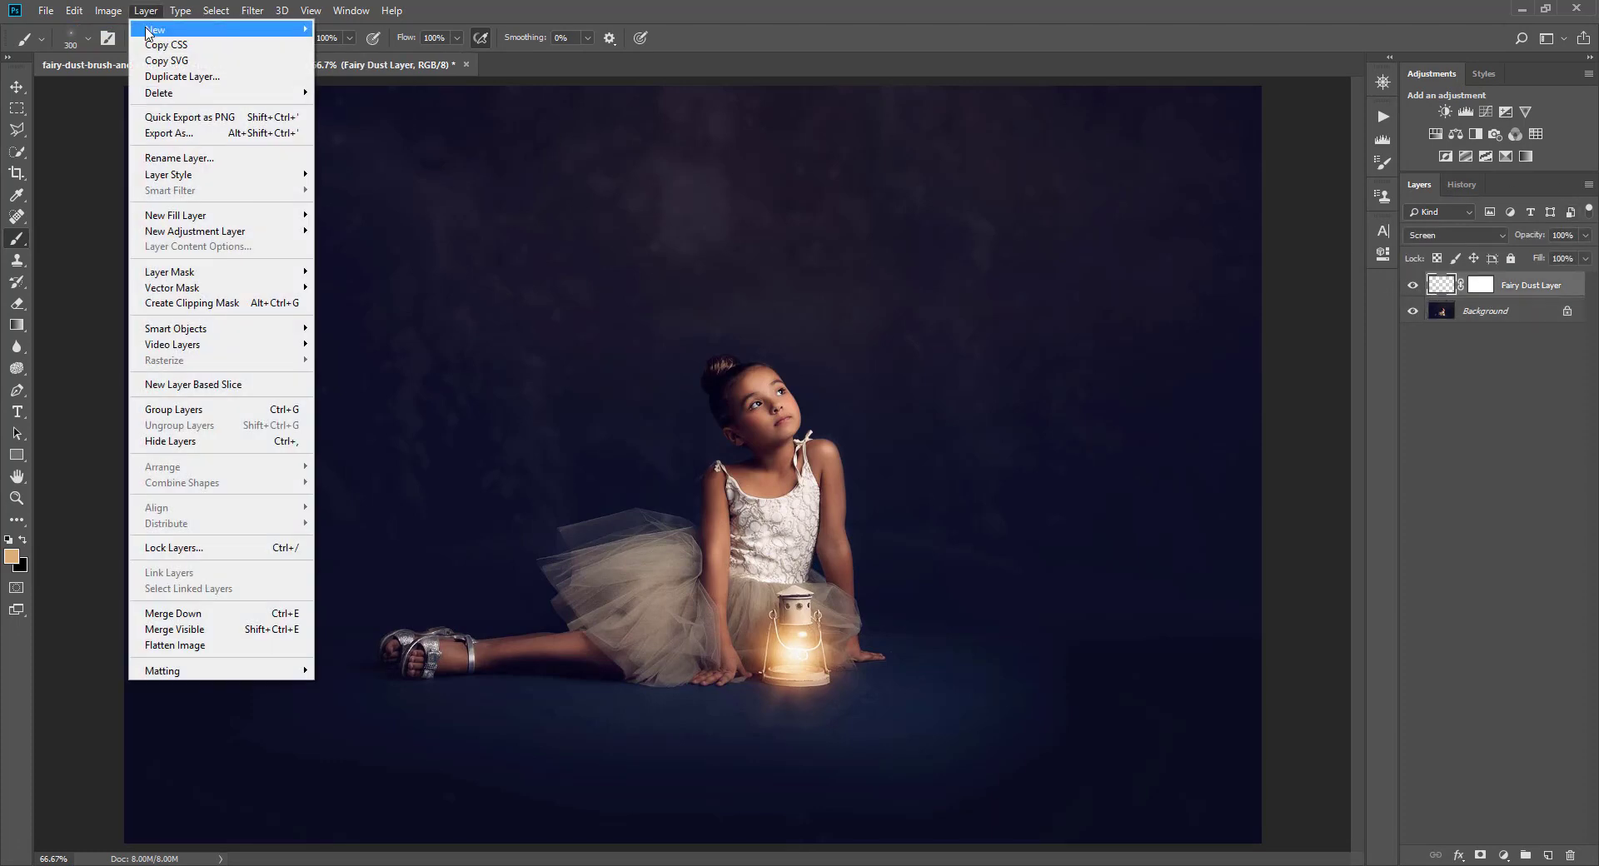
mouse_move(150, 30)
click(340, 29)
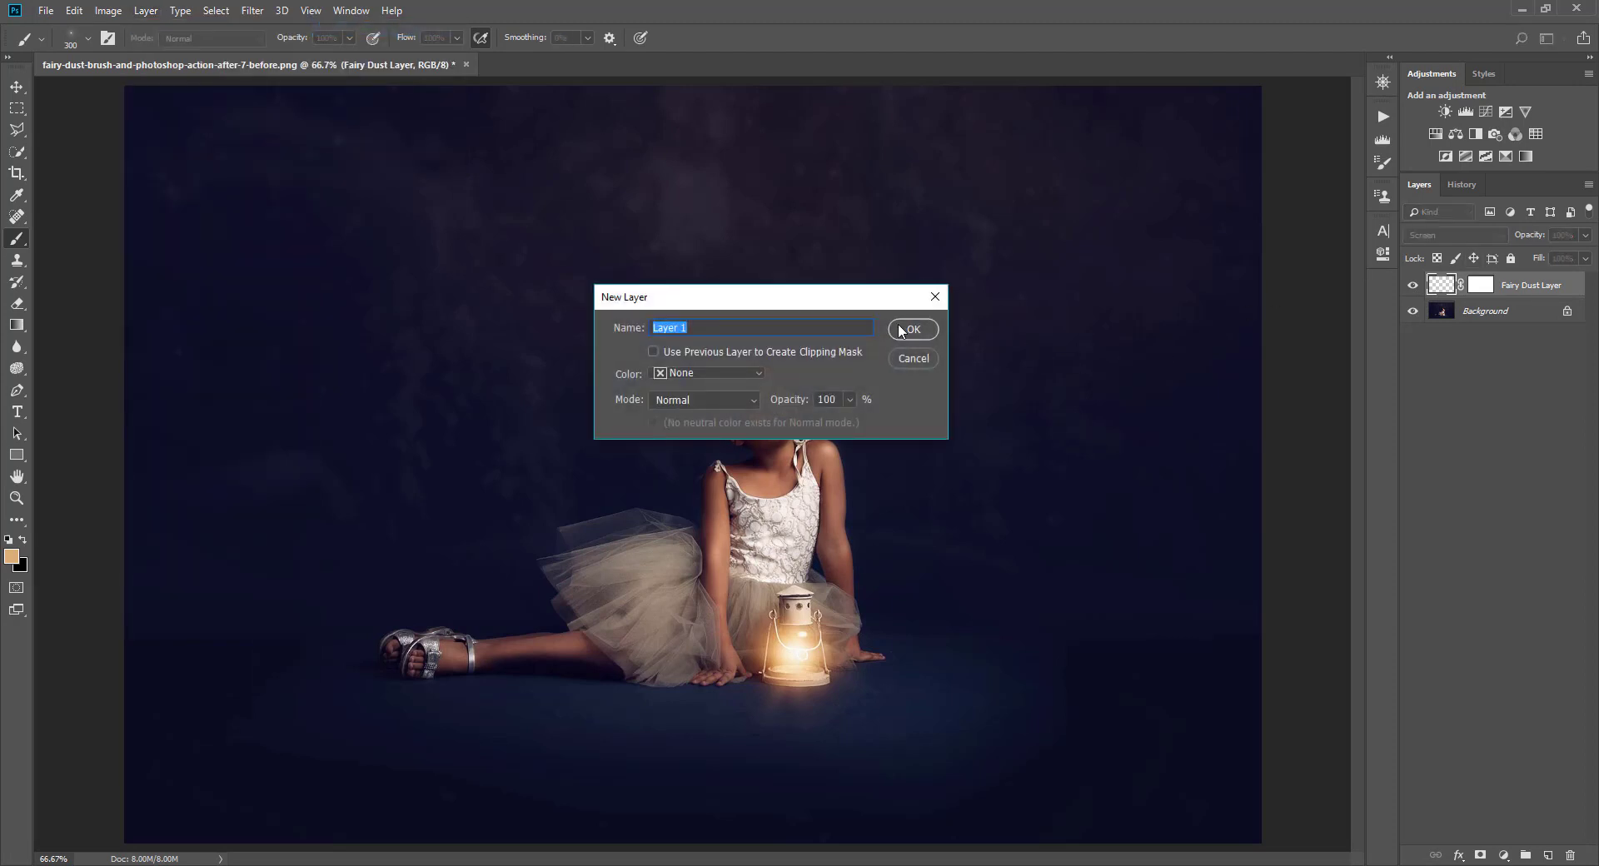
click(905, 329)
click(1462, 239)
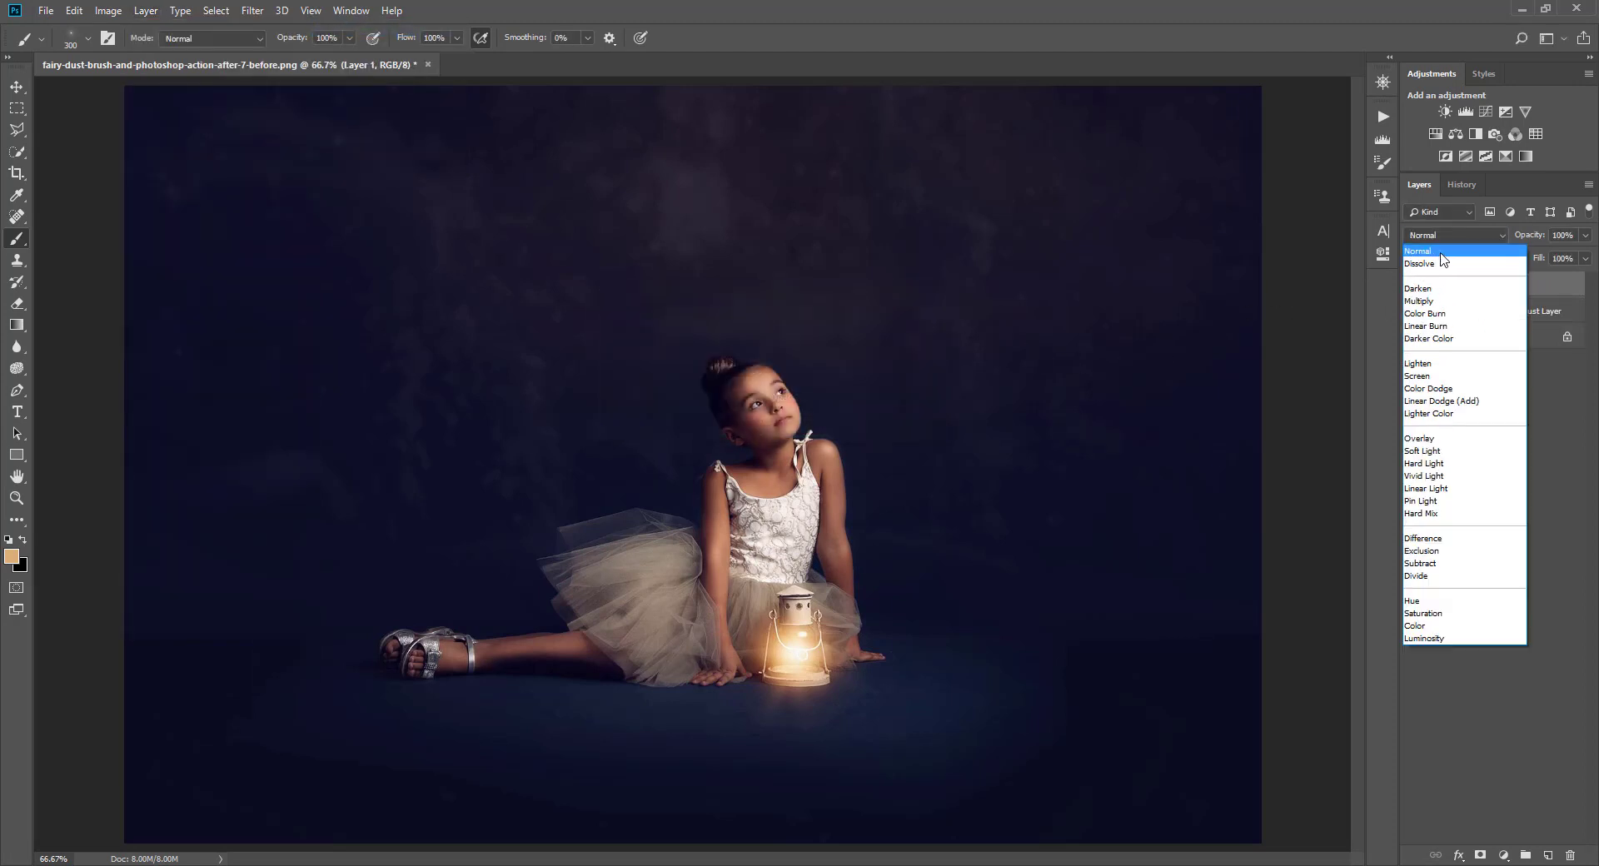
click(1417, 251)
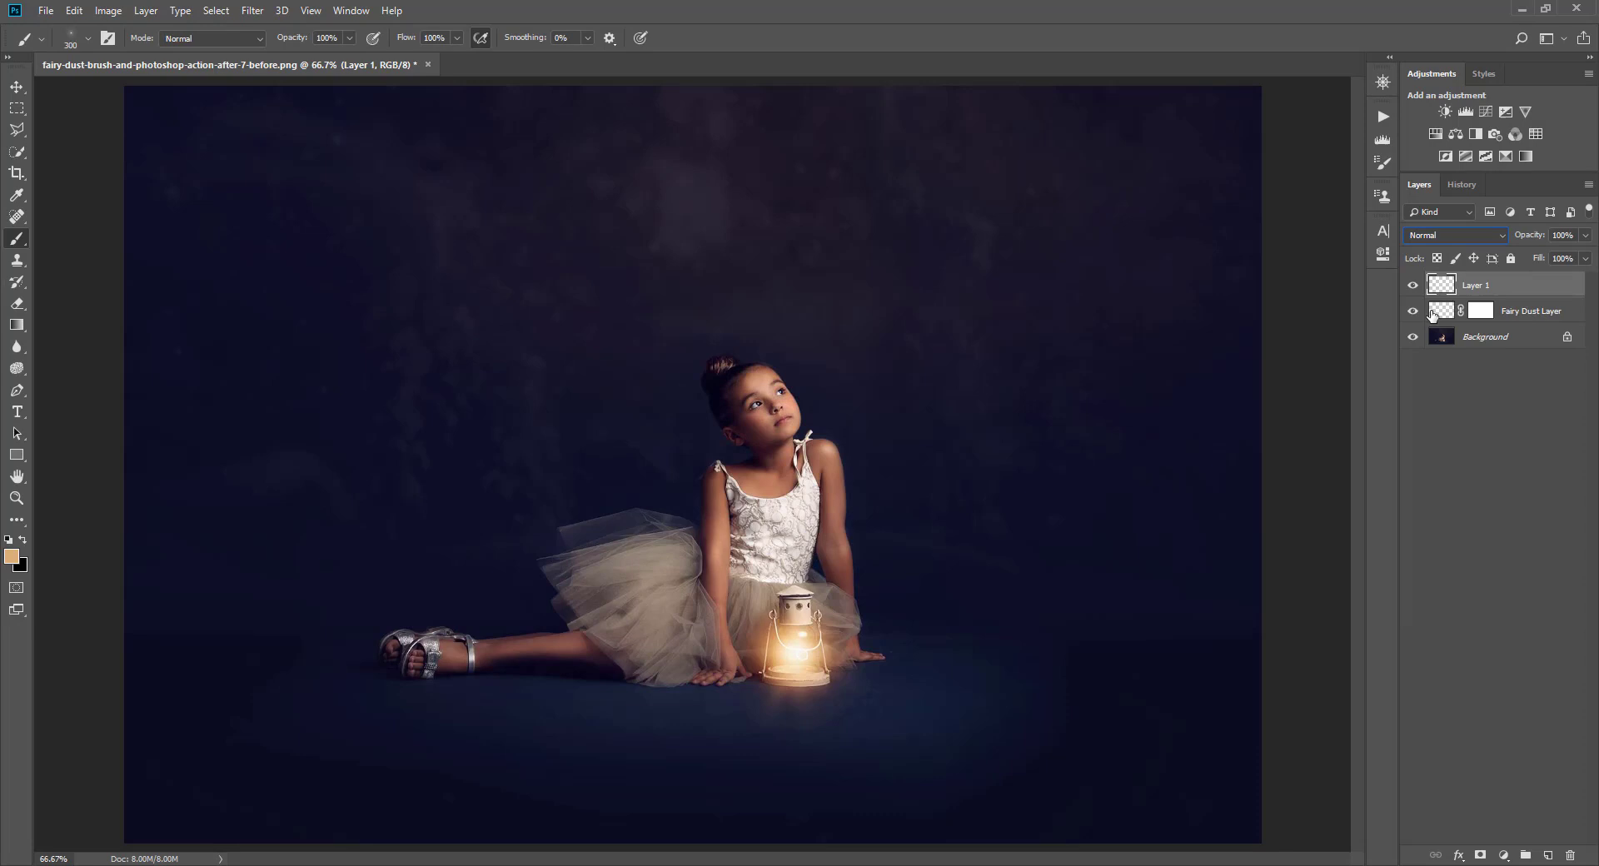
Step: Paint sparkle clusters right and upper-left of the girl, then step Layer 1 through blend modes
mouse_move(881, 307)
mouse_down()
mouse_move(959, 243)
mouse_move(1040, 465)
mouse_move(1033, 525)
mouse_up()
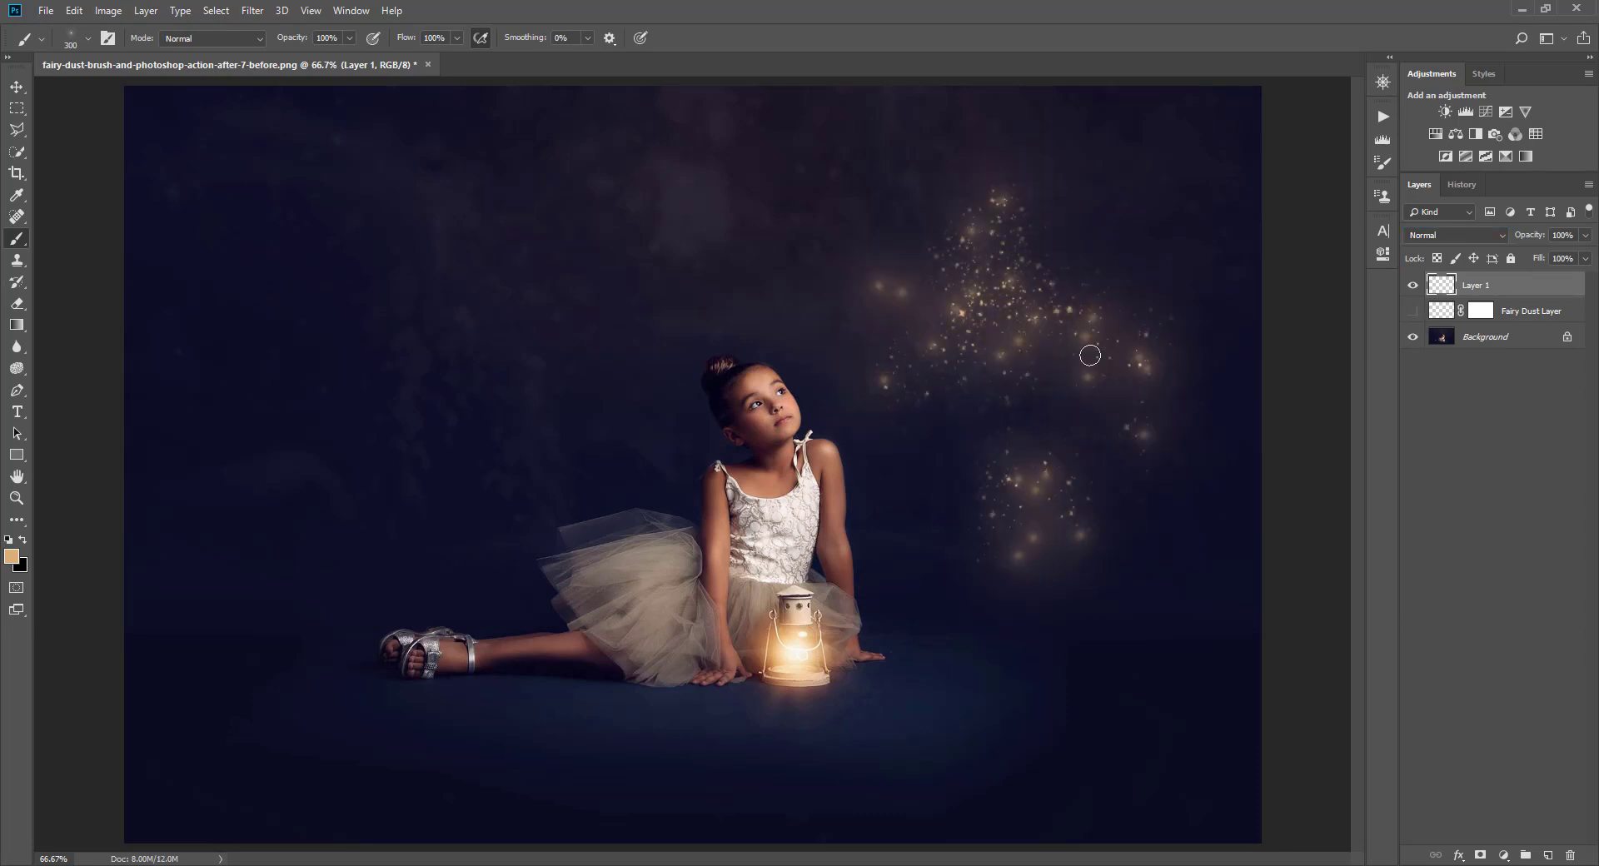
click(460, 228)
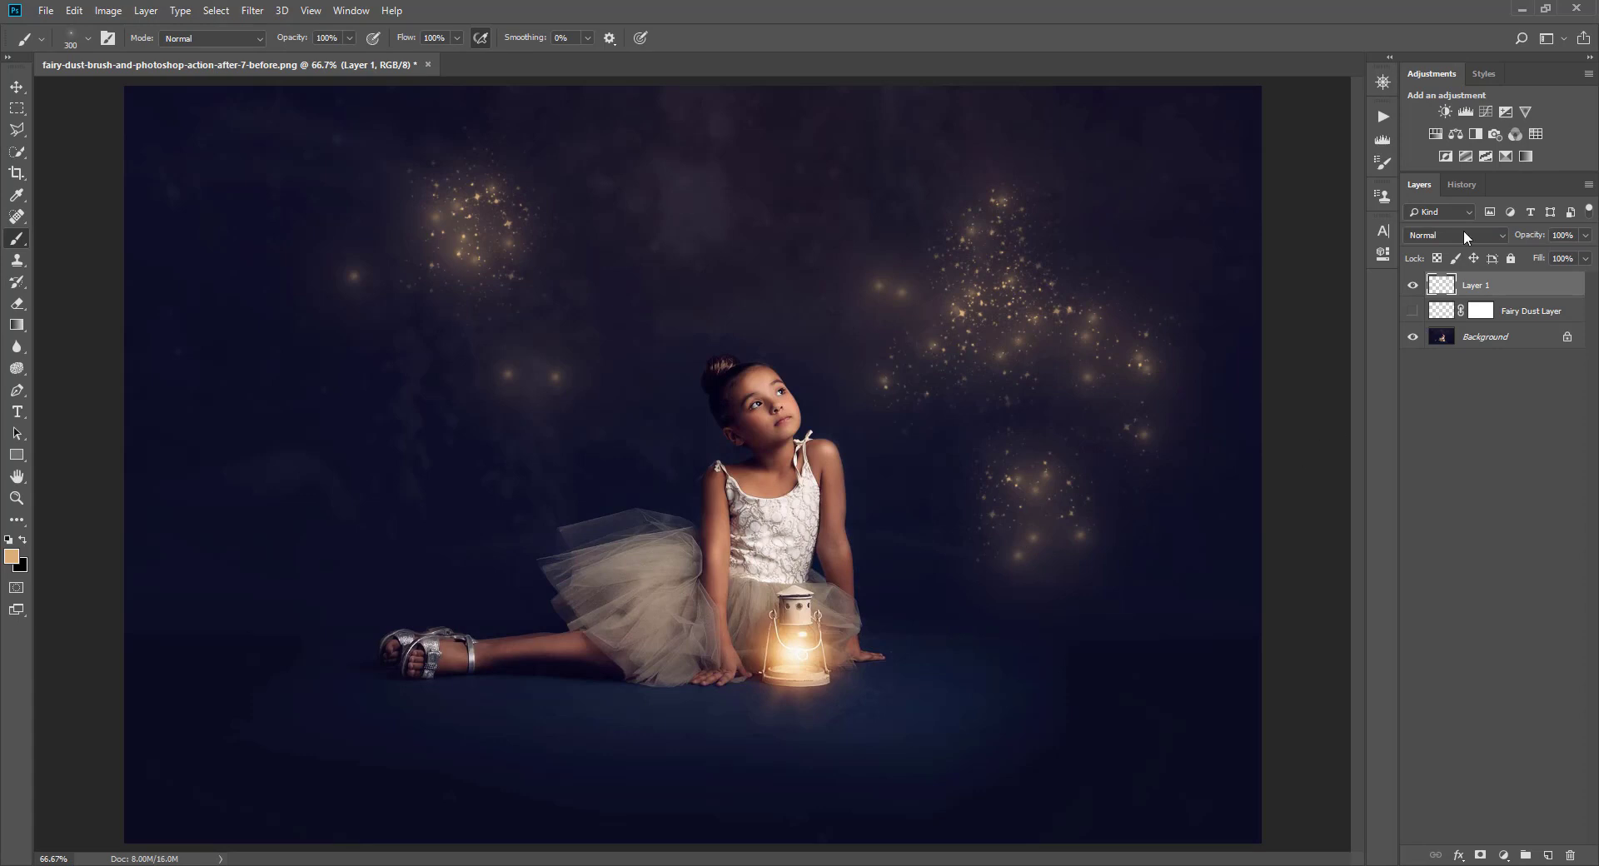
click(1462, 235)
click(1446, 270)
key(Down)
key(Down)
key(Down)
key(Down)
key(Down)
key(Down)
key(Down)
key(Down)
key(Down)
key(Down)
key(Down)
key(Down)
key(Down)
key(Down)
key(Down)
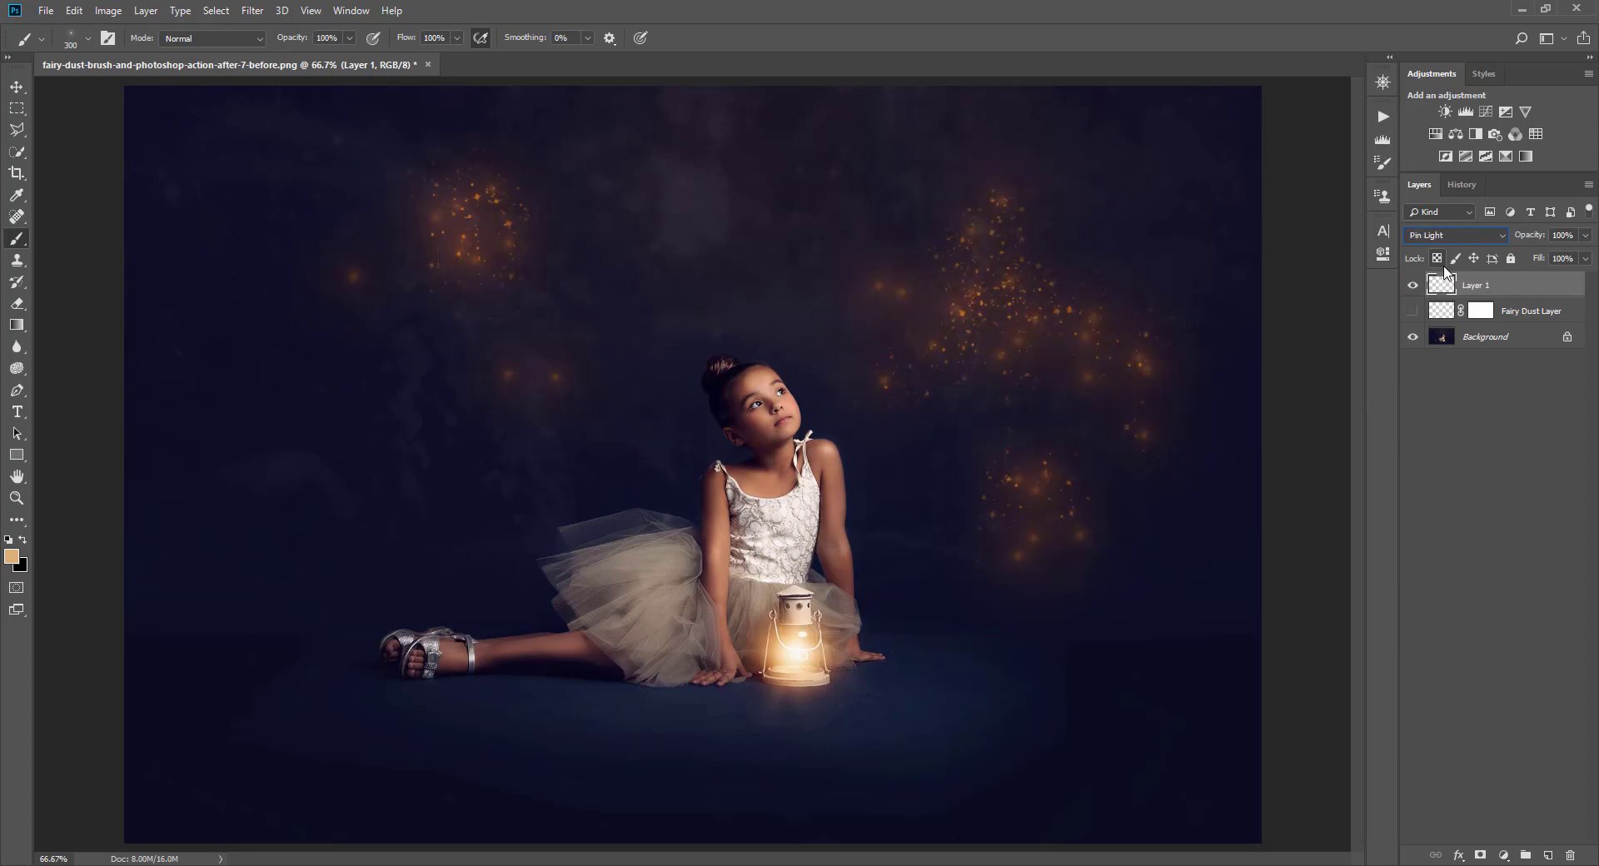
key(Down)
key(Down)
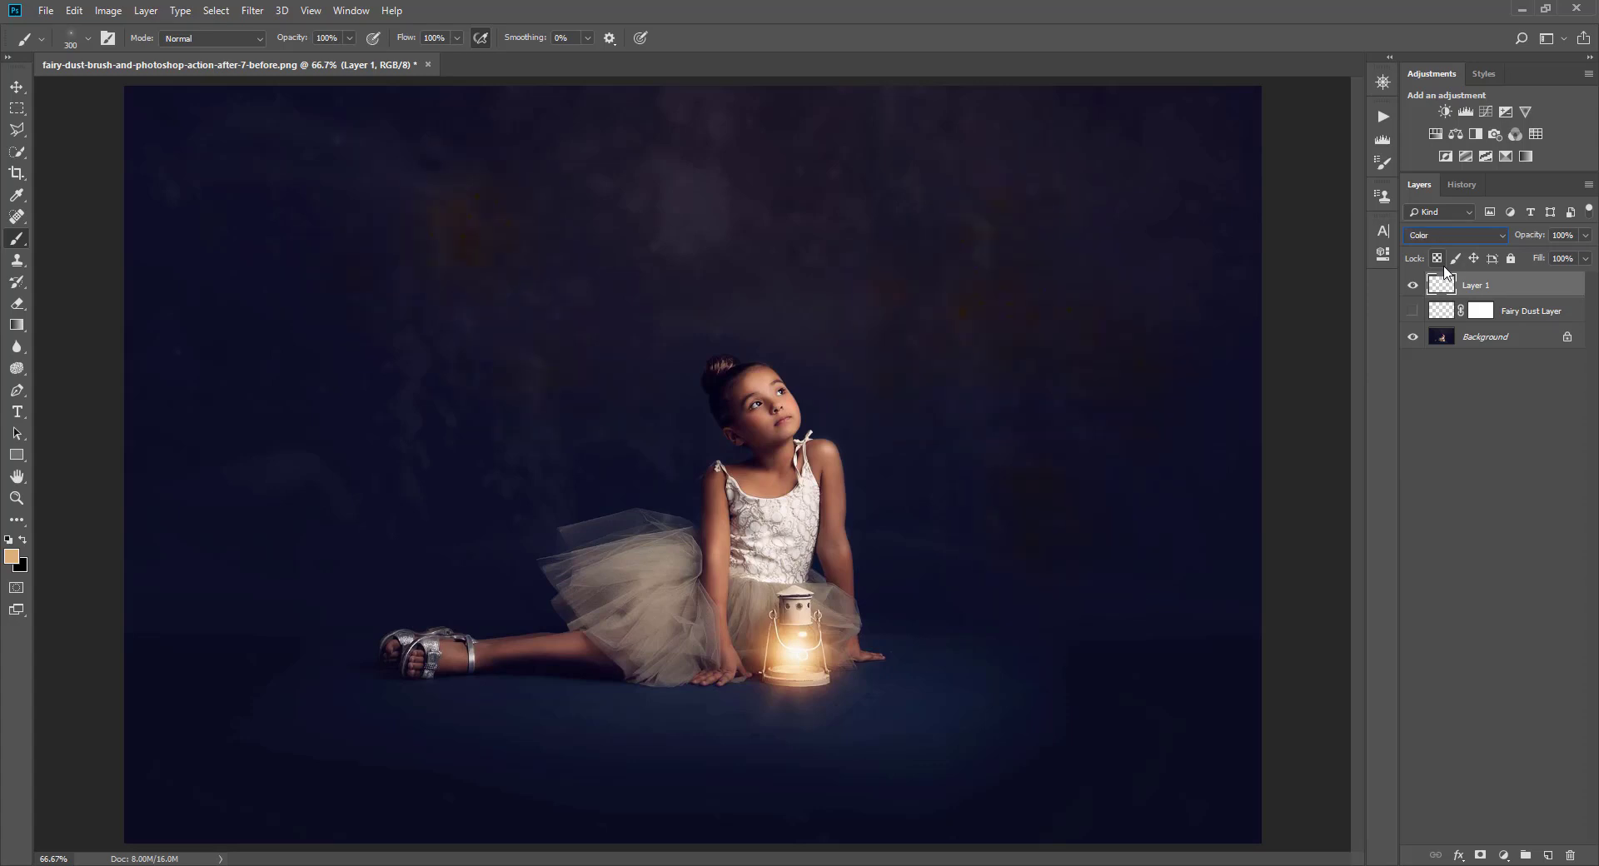
key(Down)
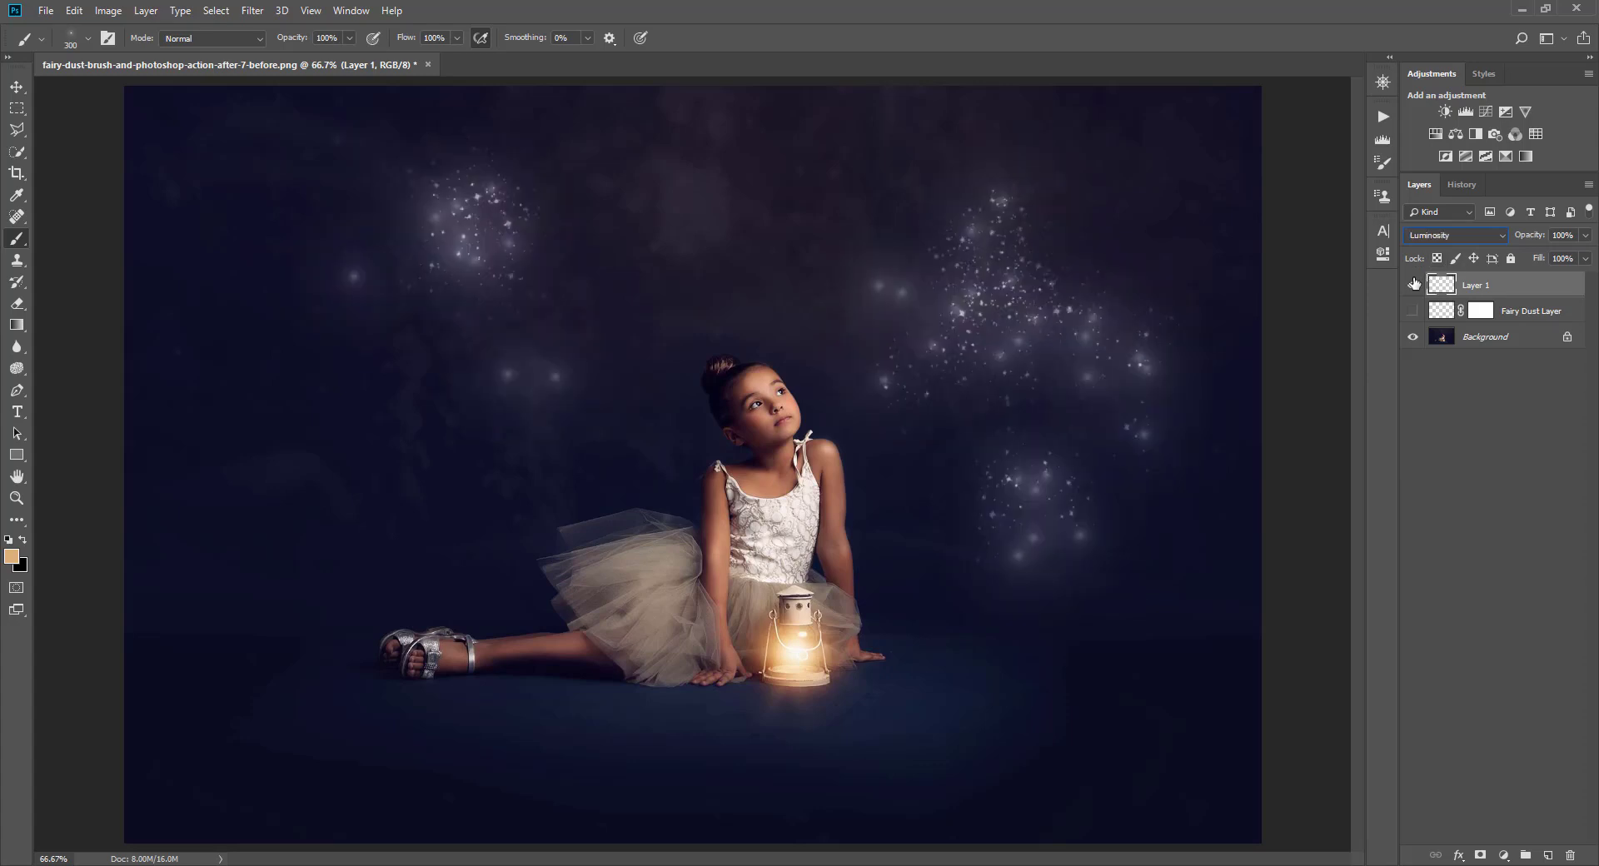
Step: Delete Layer 1 with its sparkles and make the Fairy Dust Layer visible, targeting its pixels
click(1412, 285)
drag(1440, 285, 1569, 855)
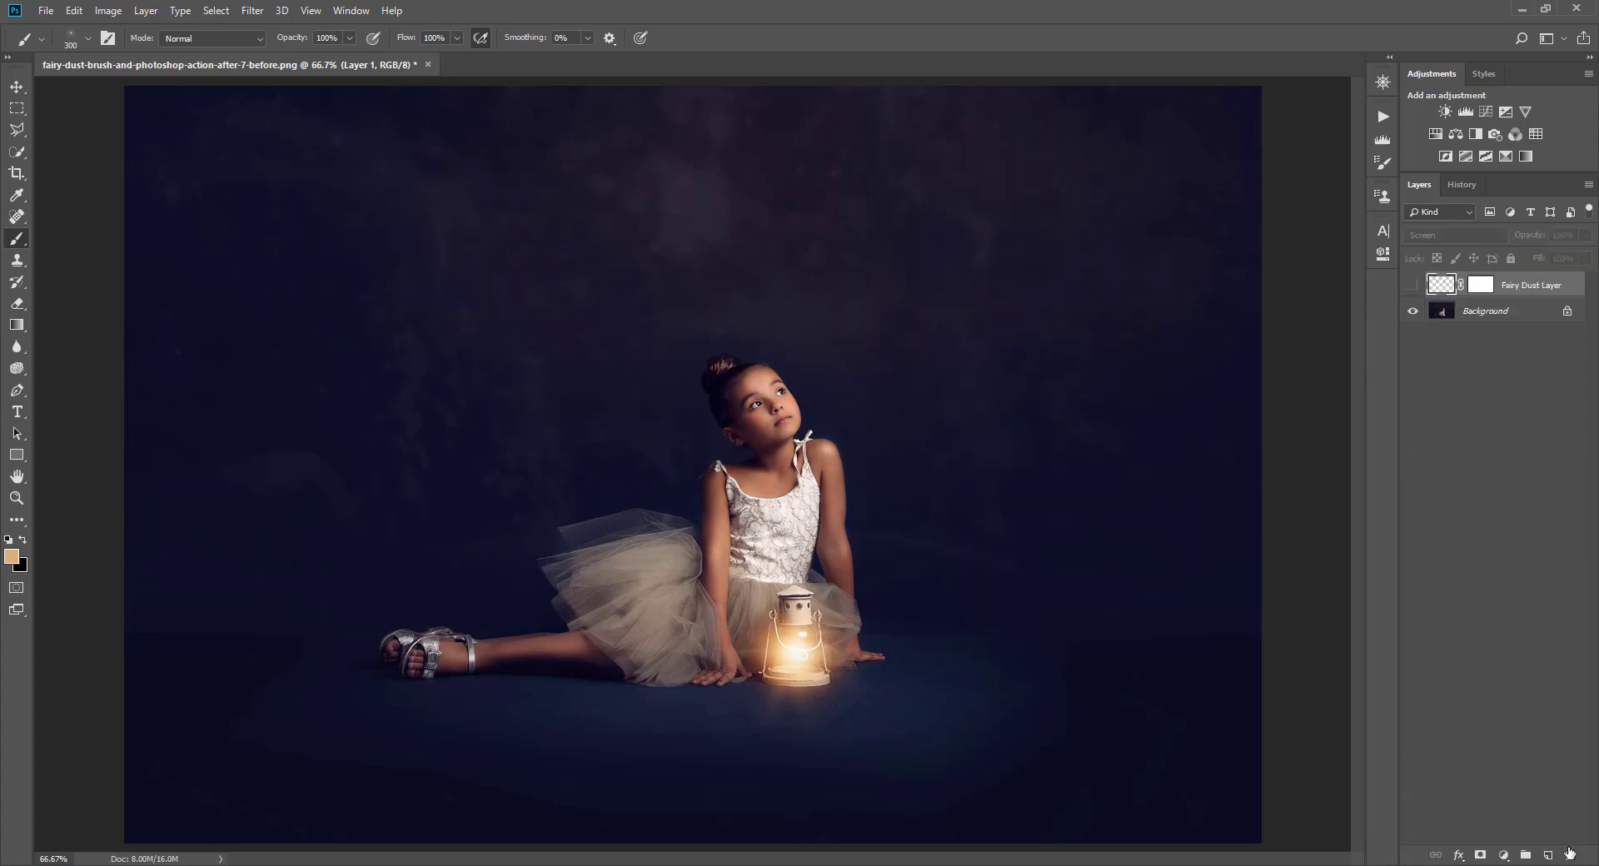
click(1414, 287)
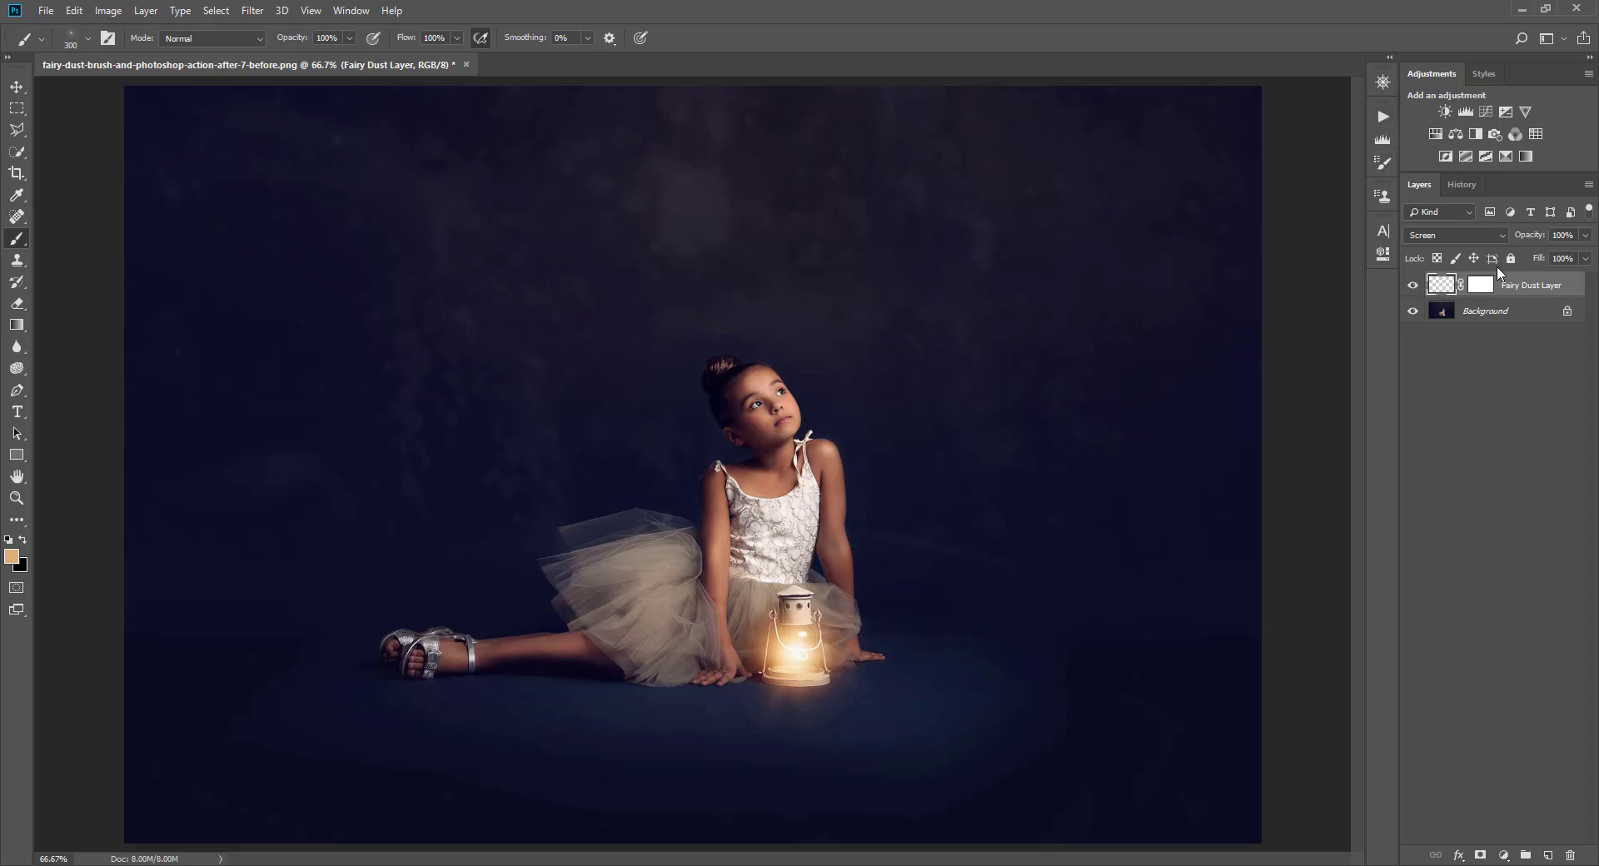
click(1442, 287)
Step: Set the foreground colour to a more saturated golden orange
click(13, 560)
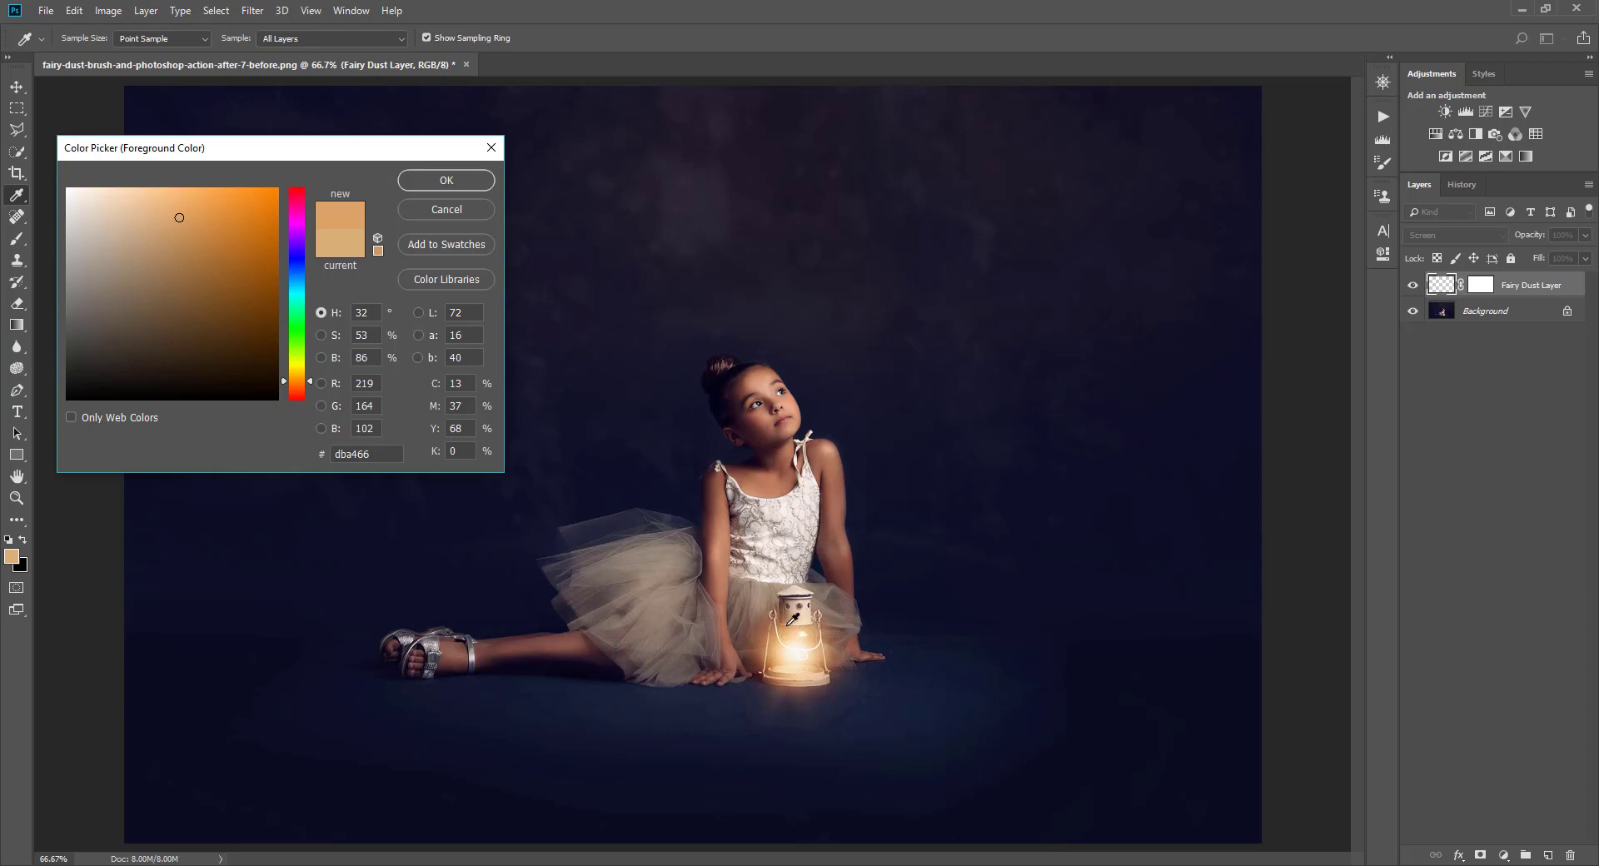
mouse_move(225, 254)
mouse_down()
mouse_move(193, 254)
mouse_move(206, 203)
mouse_move(190, 222)
mouse_up()
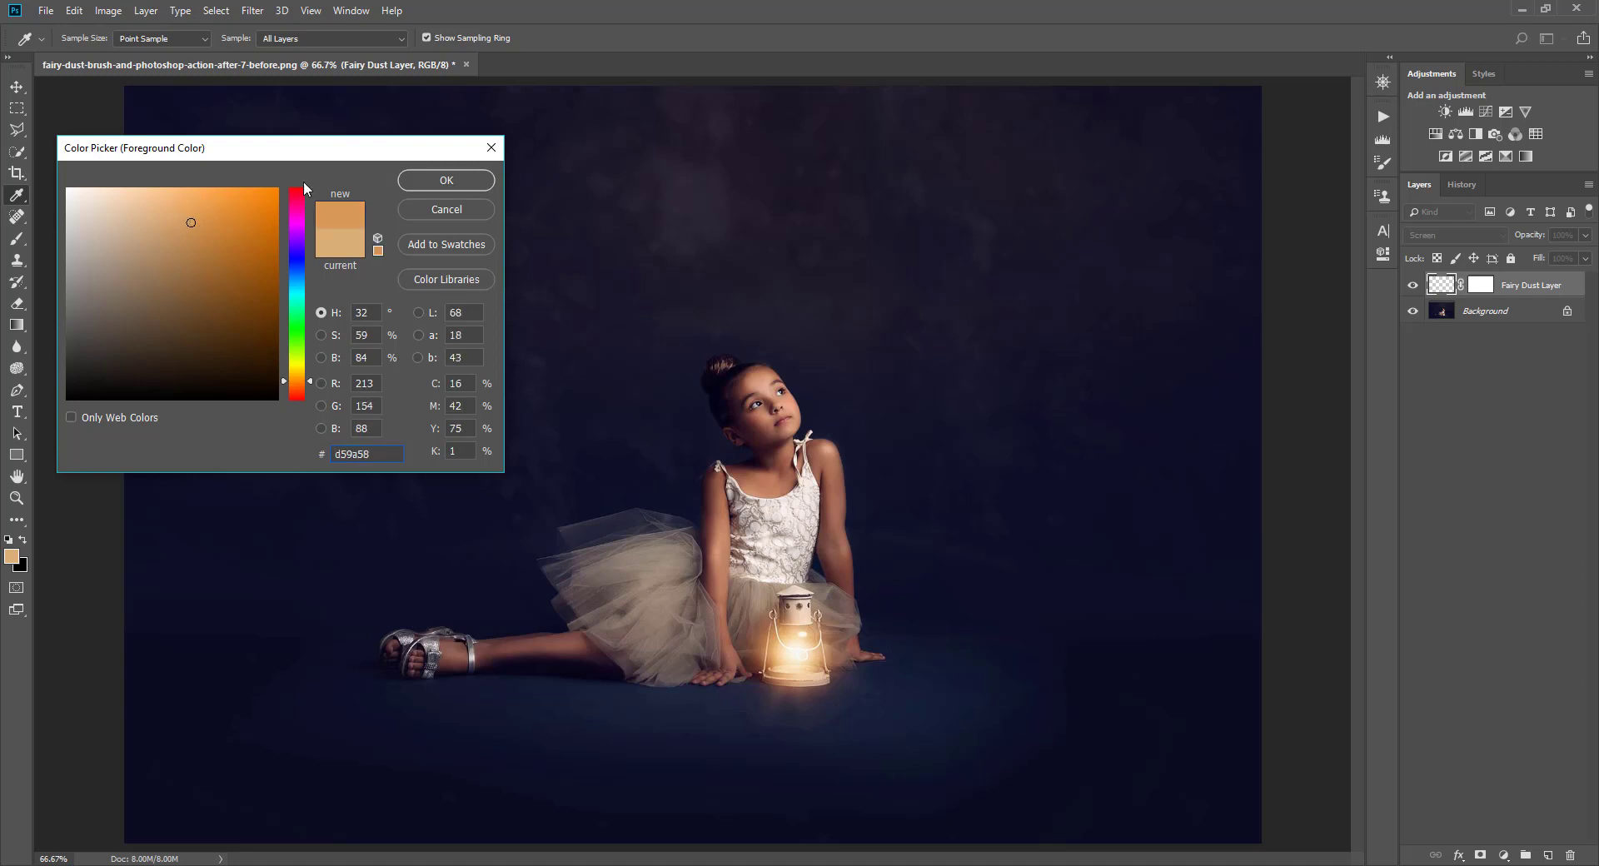
click(419, 180)
Step: Switch to the Brush and enlarge it, then bring the size back to 300
key(b)
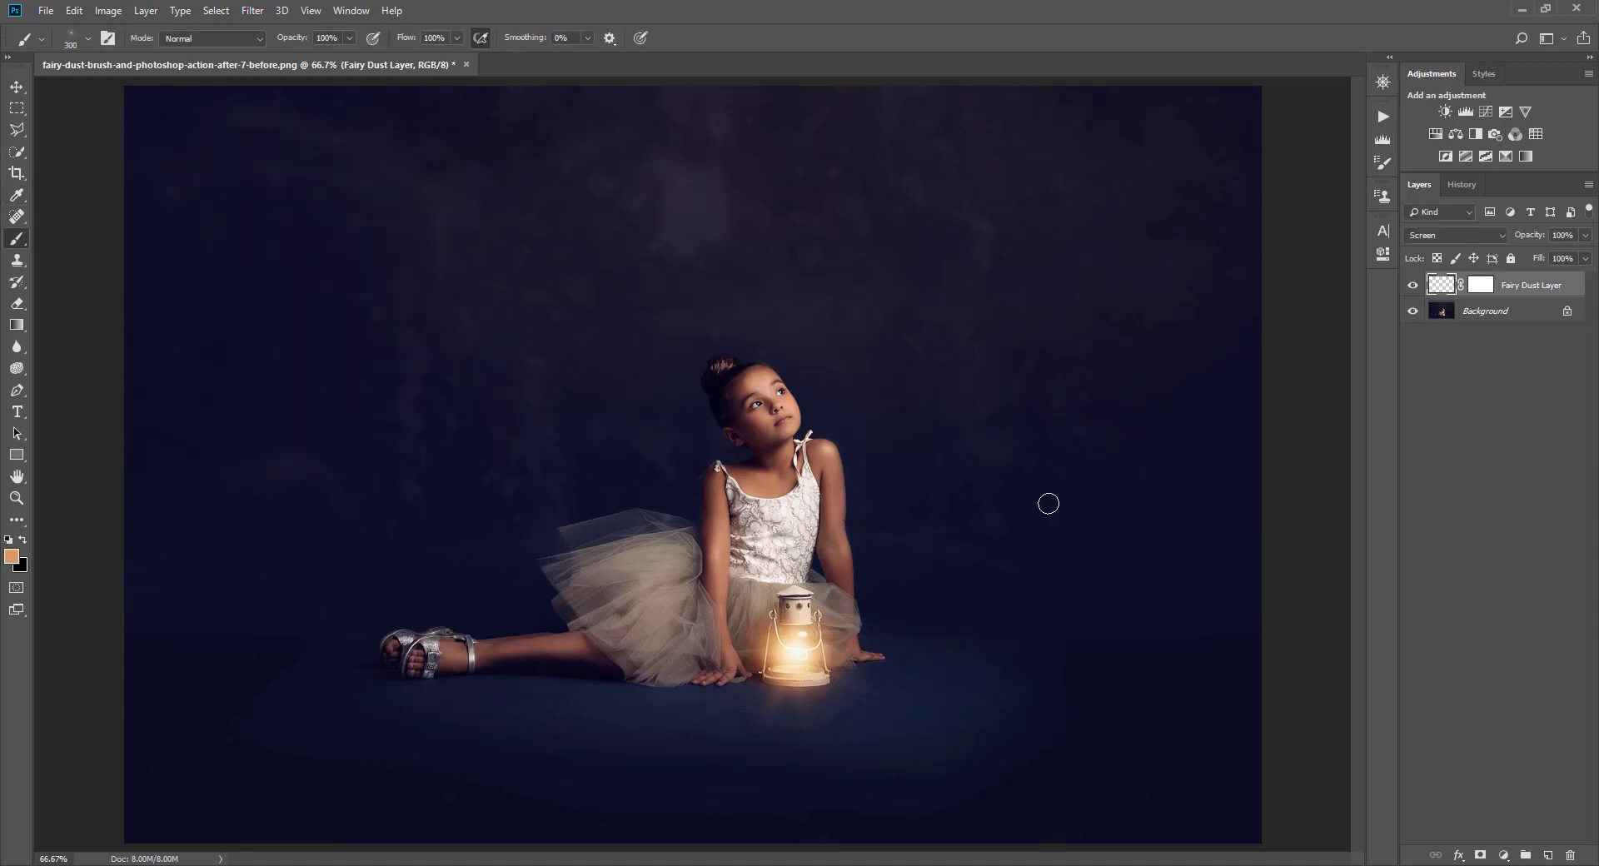
key(bracketright)
key(bracketleft)
key(bracketleft)
key(bracketleft)
key(bracketleft)
key(bracketleft)
Step: Load the Fairy Dust Brush by Summerana at 139 px with 100% brush opacity
click(348, 37)
drag(342, 53, 301, 60)
click(761, 31)
click(89, 39)
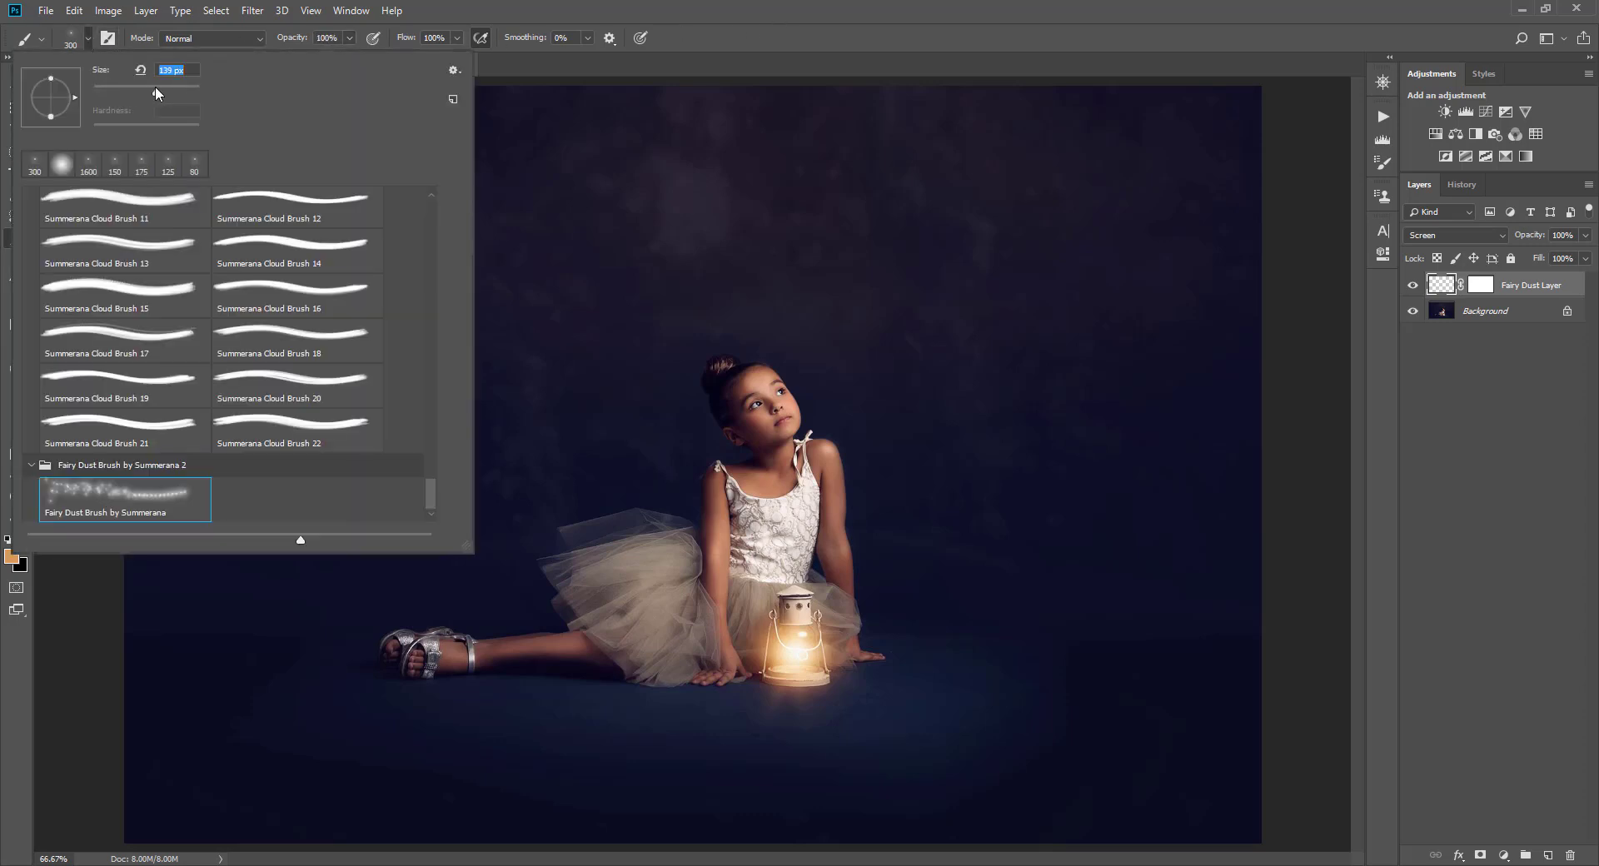
click(88, 33)
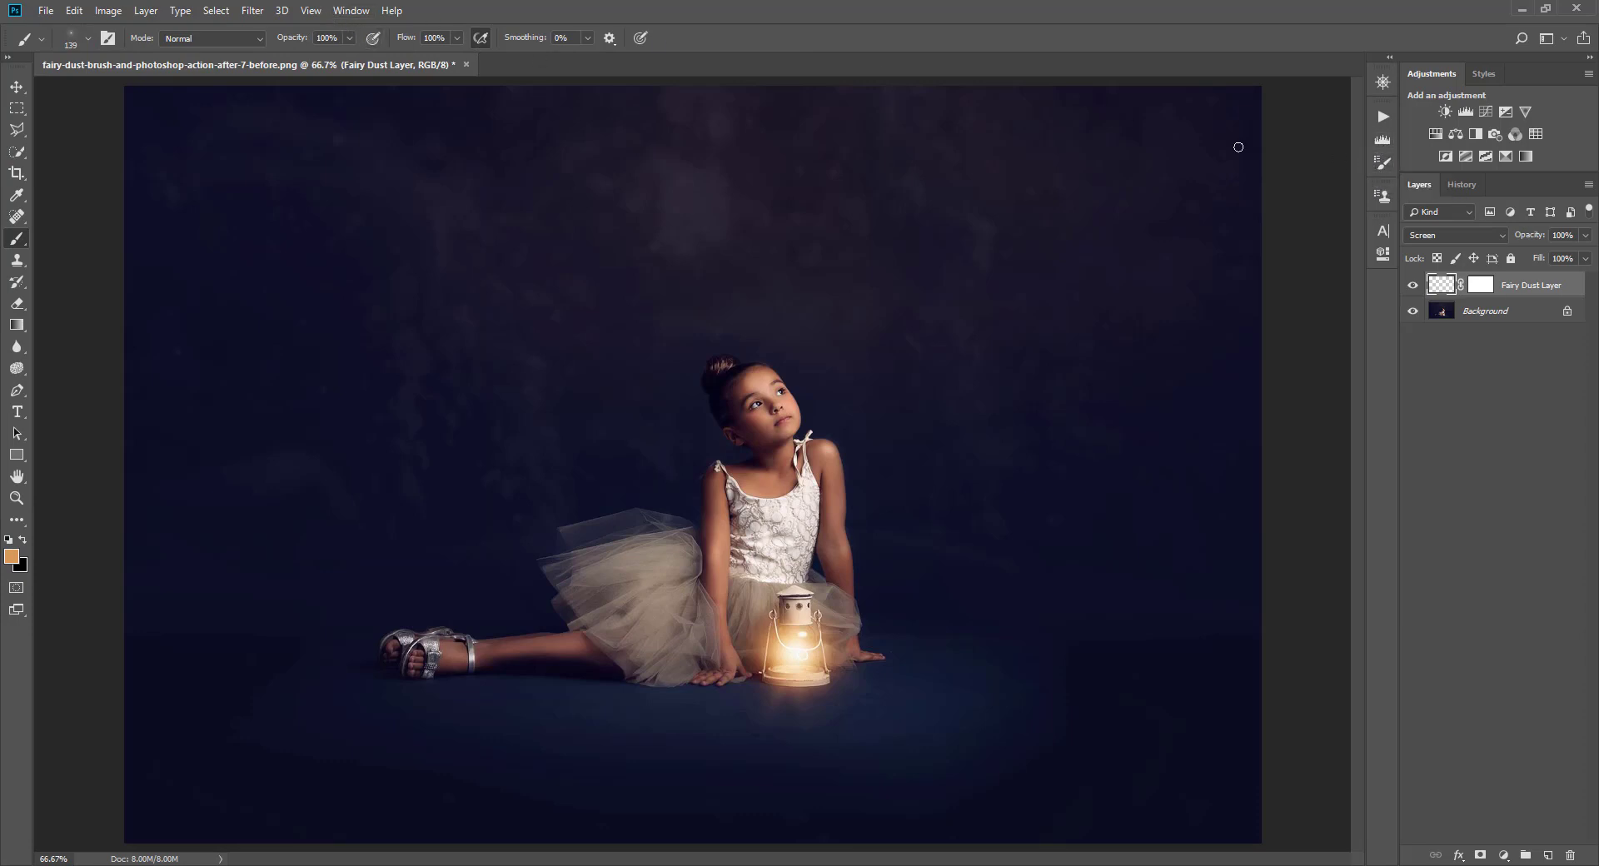
click(354, 11)
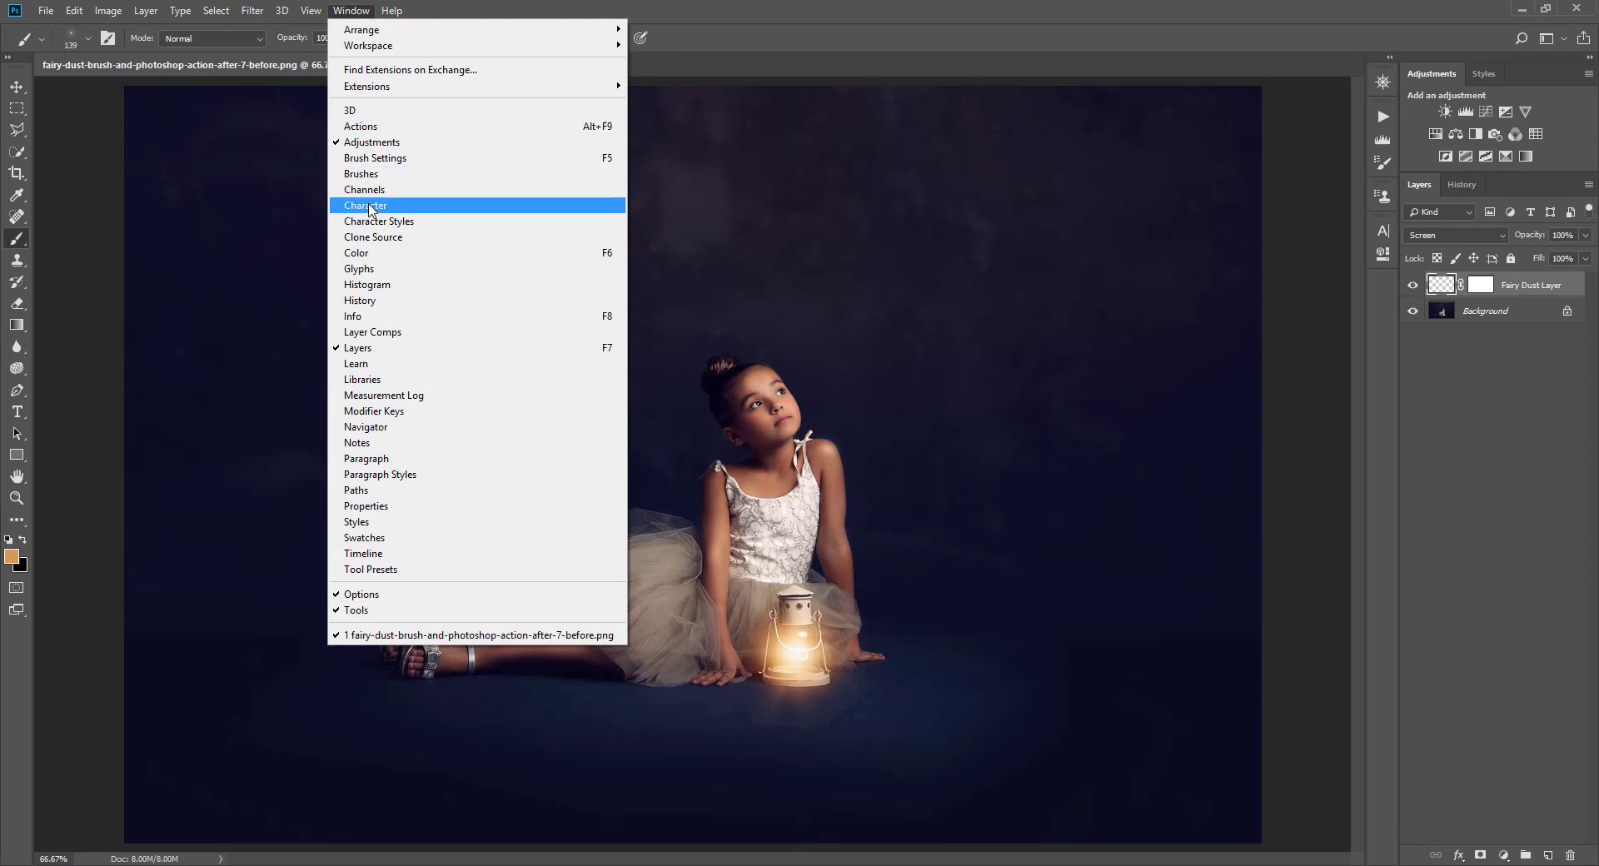
click(398, 160)
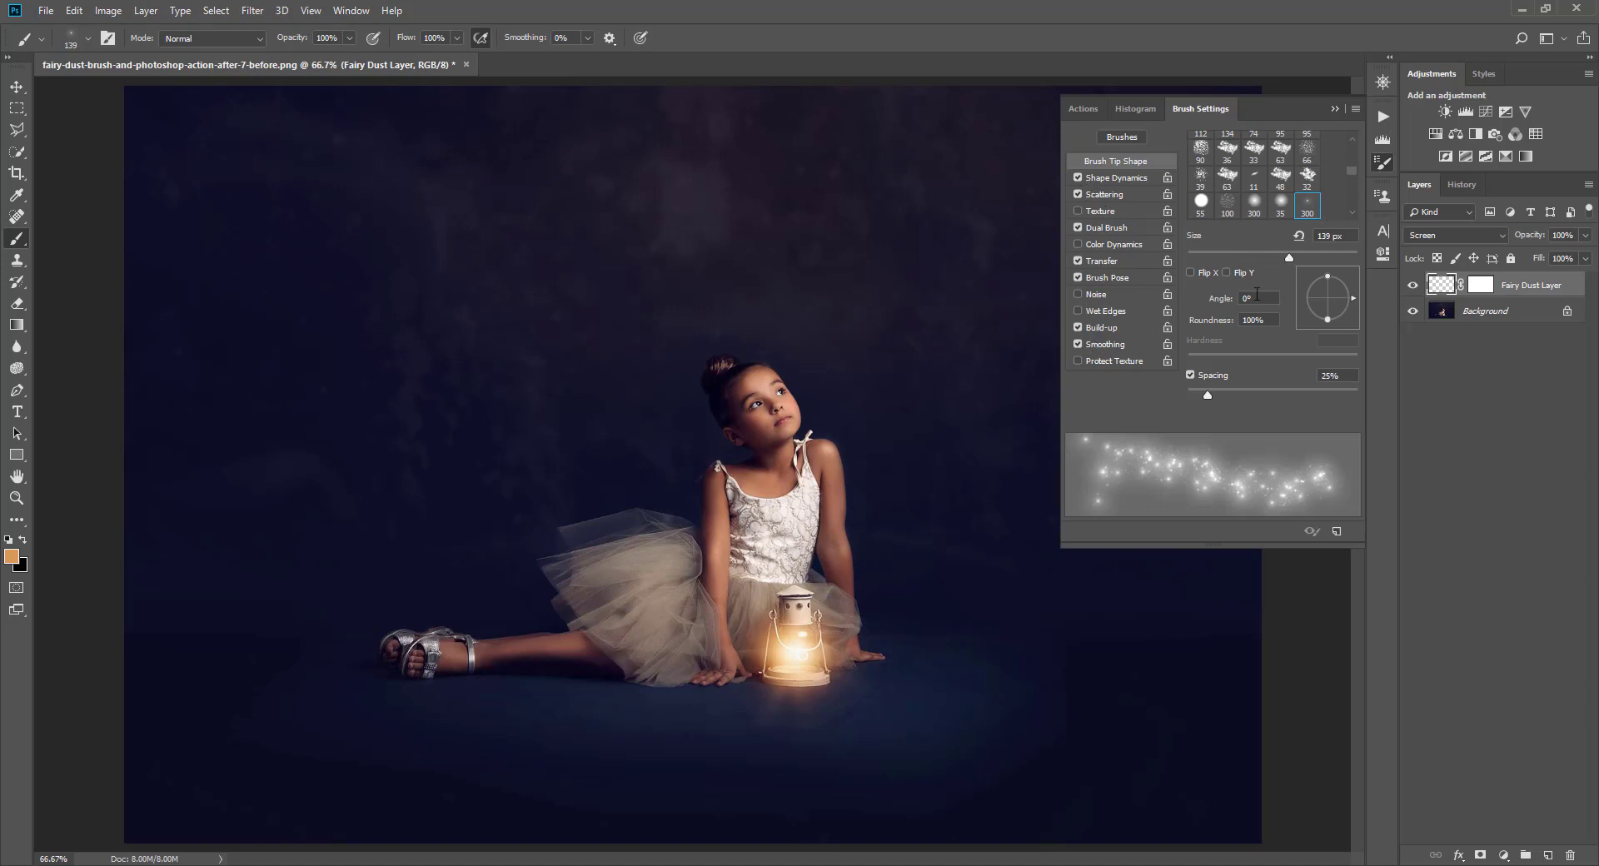
click(1334, 108)
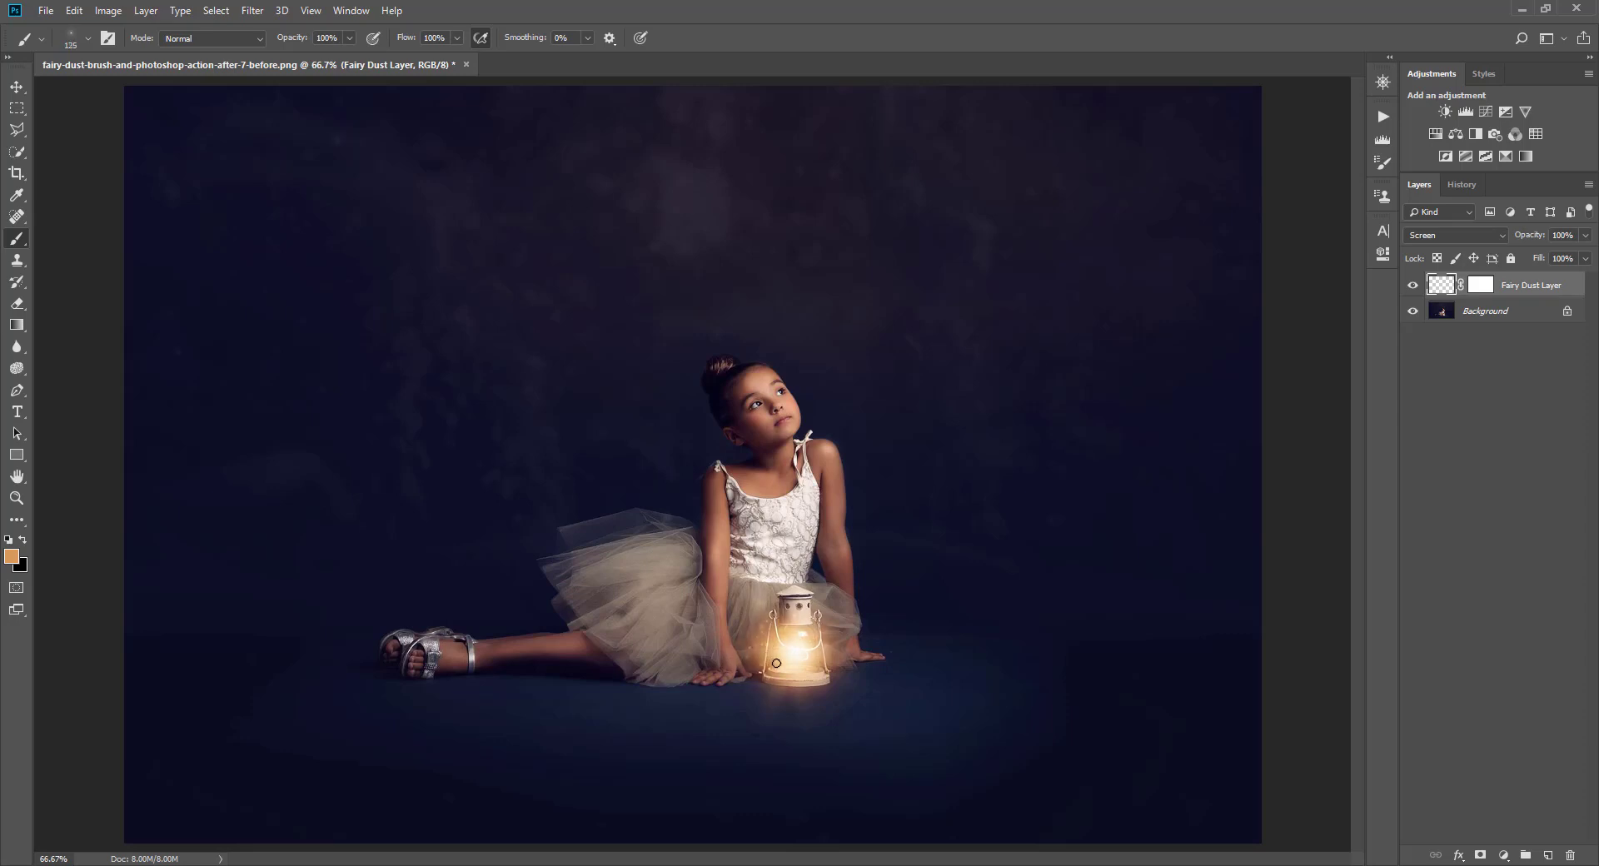
Step: Scatter sparkle strokes right of, left of and below the lantern, and enlarge the brush to 125
drag(821, 653, 834, 655)
mouse_move(762, 640)
mouse_down()
mouse_move(744, 662)
mouse_move(831, 646)
mouse_up()
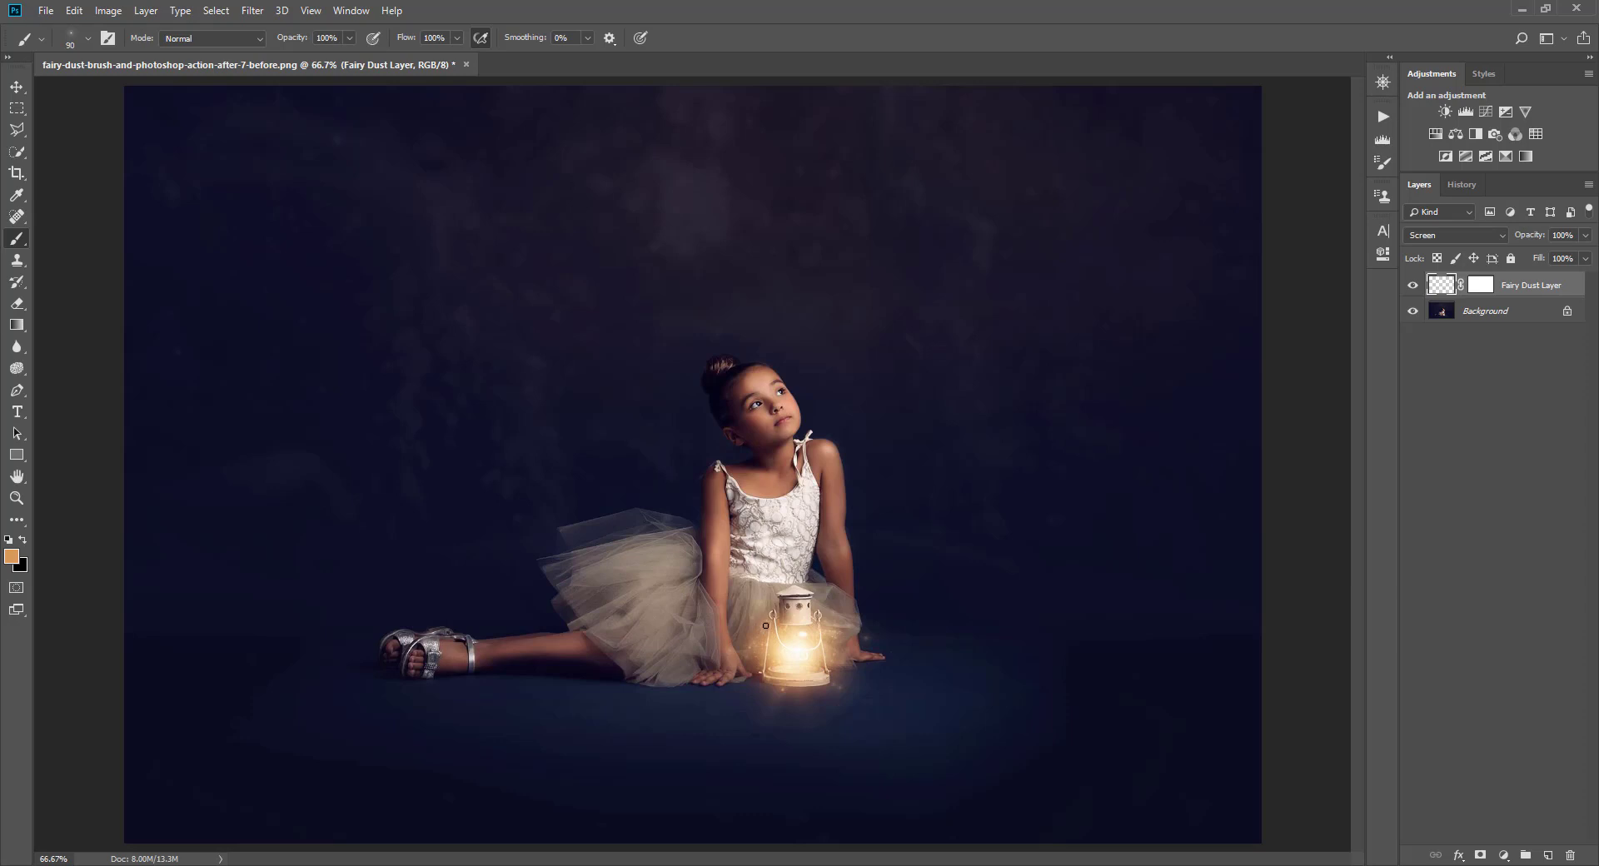
mouse_move(754, 623)
mouse_down()
mouse_move(809, 645)
mouse_move(836, 619)
mouse_move(822, 666)
mouse_move(767, 661)
mouse_move(765, 676)
mouse_move(784, 637)
mouse_up()
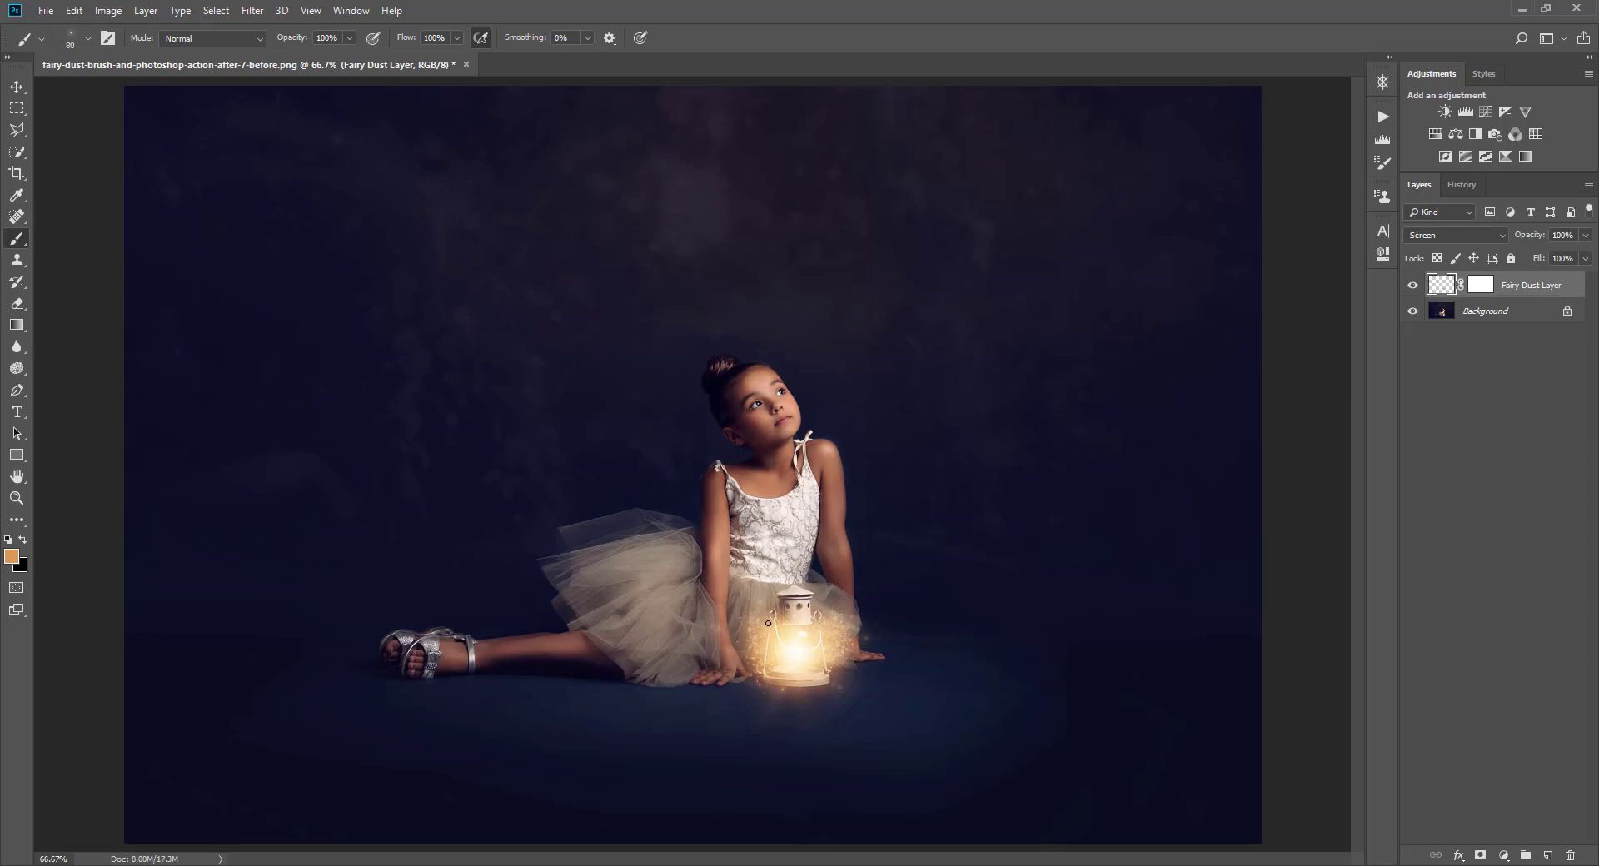
key(bracketright)
Step: Undo the last sparkle stroke with Step Backward and revert to an earlier Brush Tool state in History
click(77, 12)
click(77, 11)
click(76, 12)
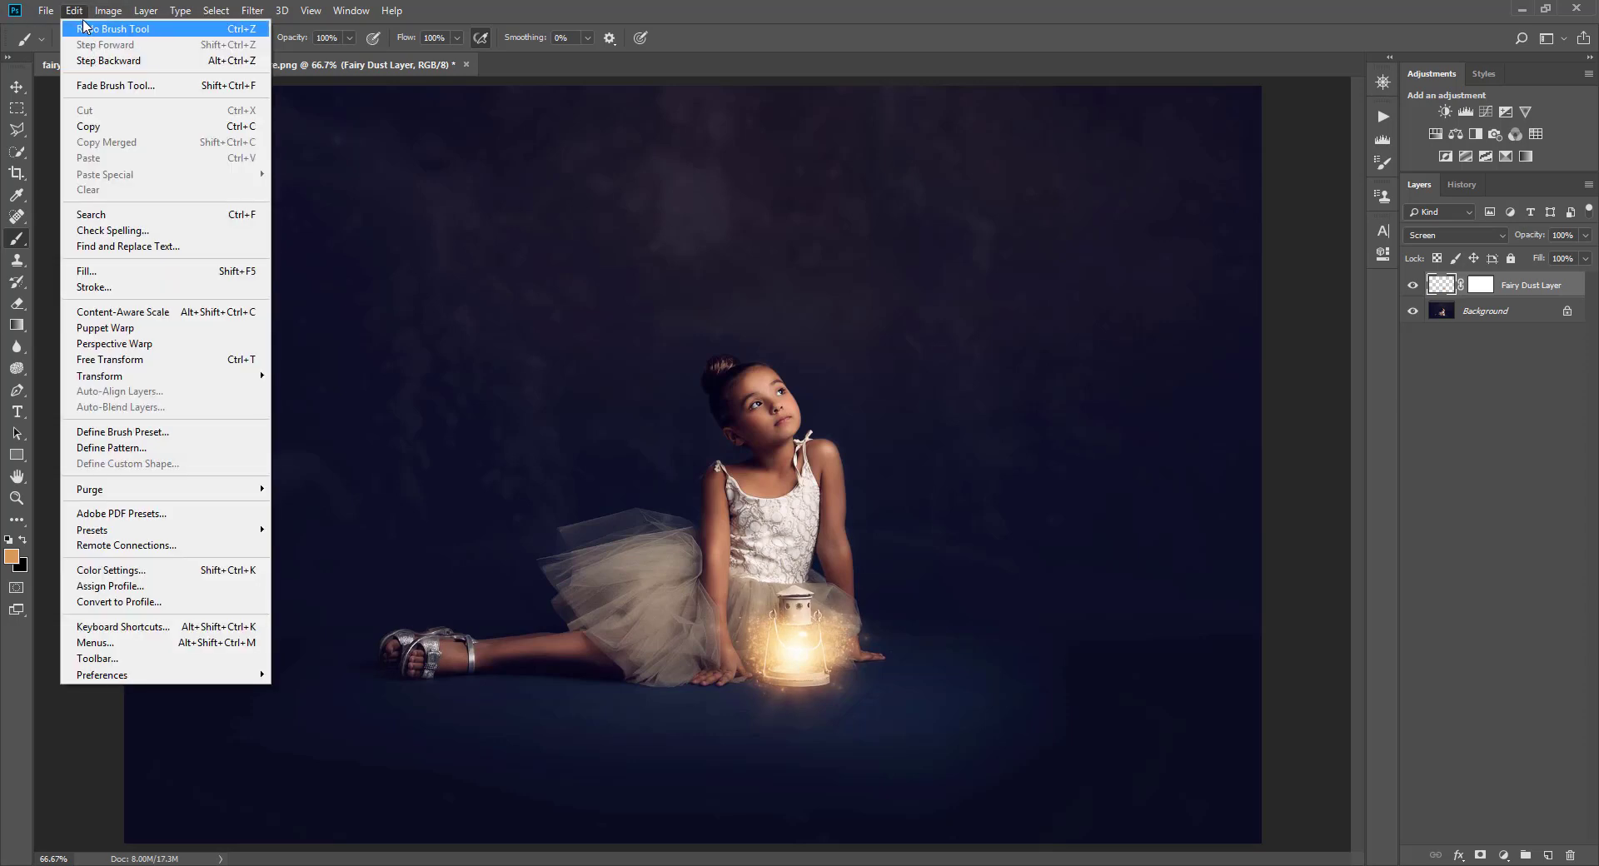
click(89, 60)
click(1462, 185)
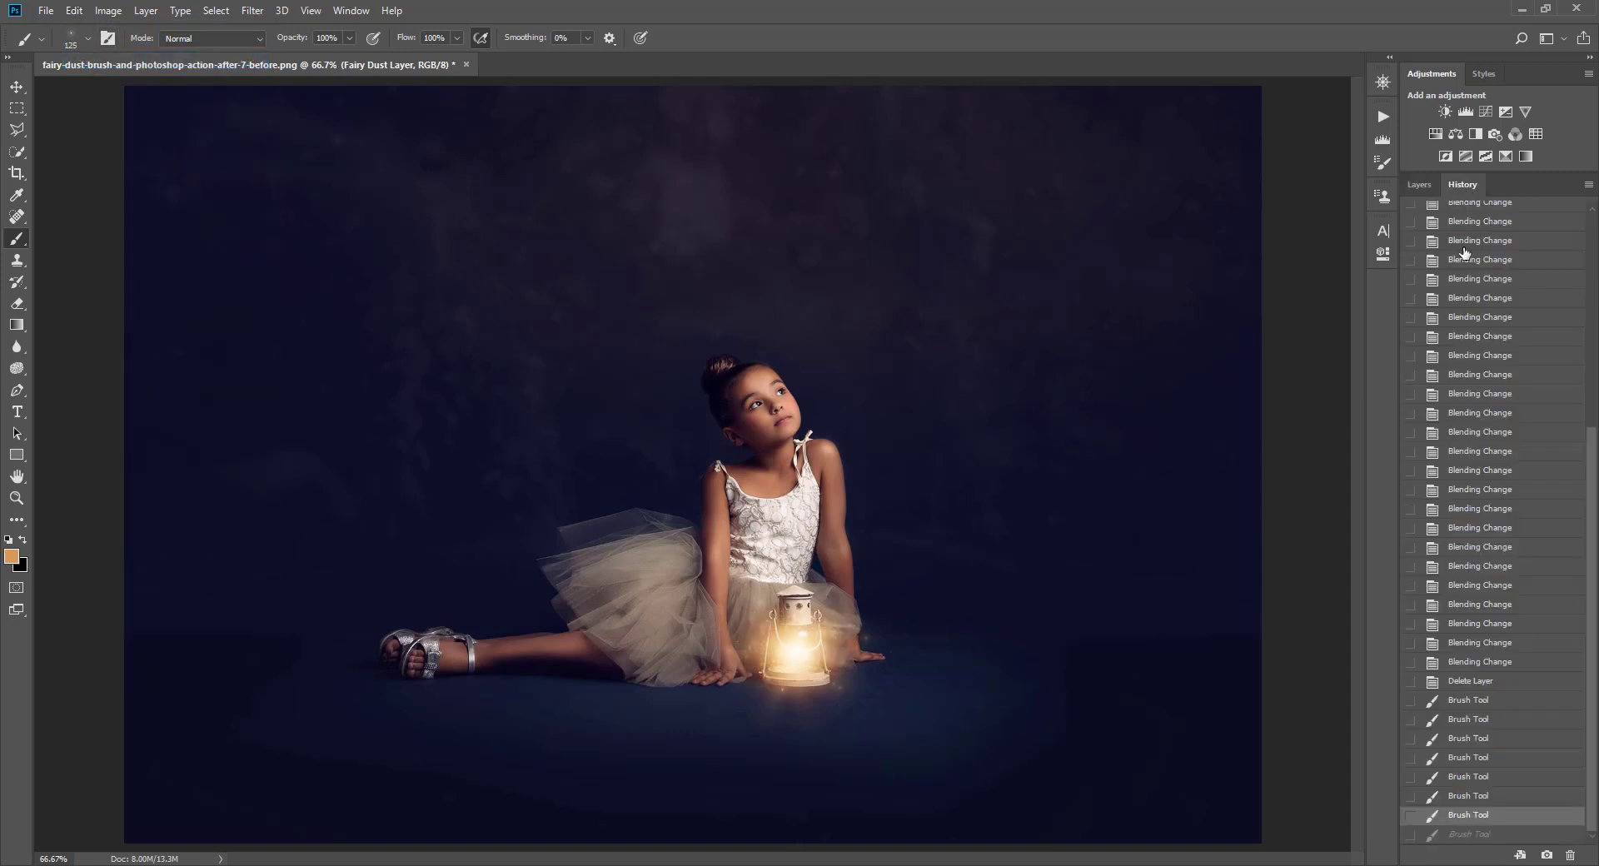
click(1470, 776)
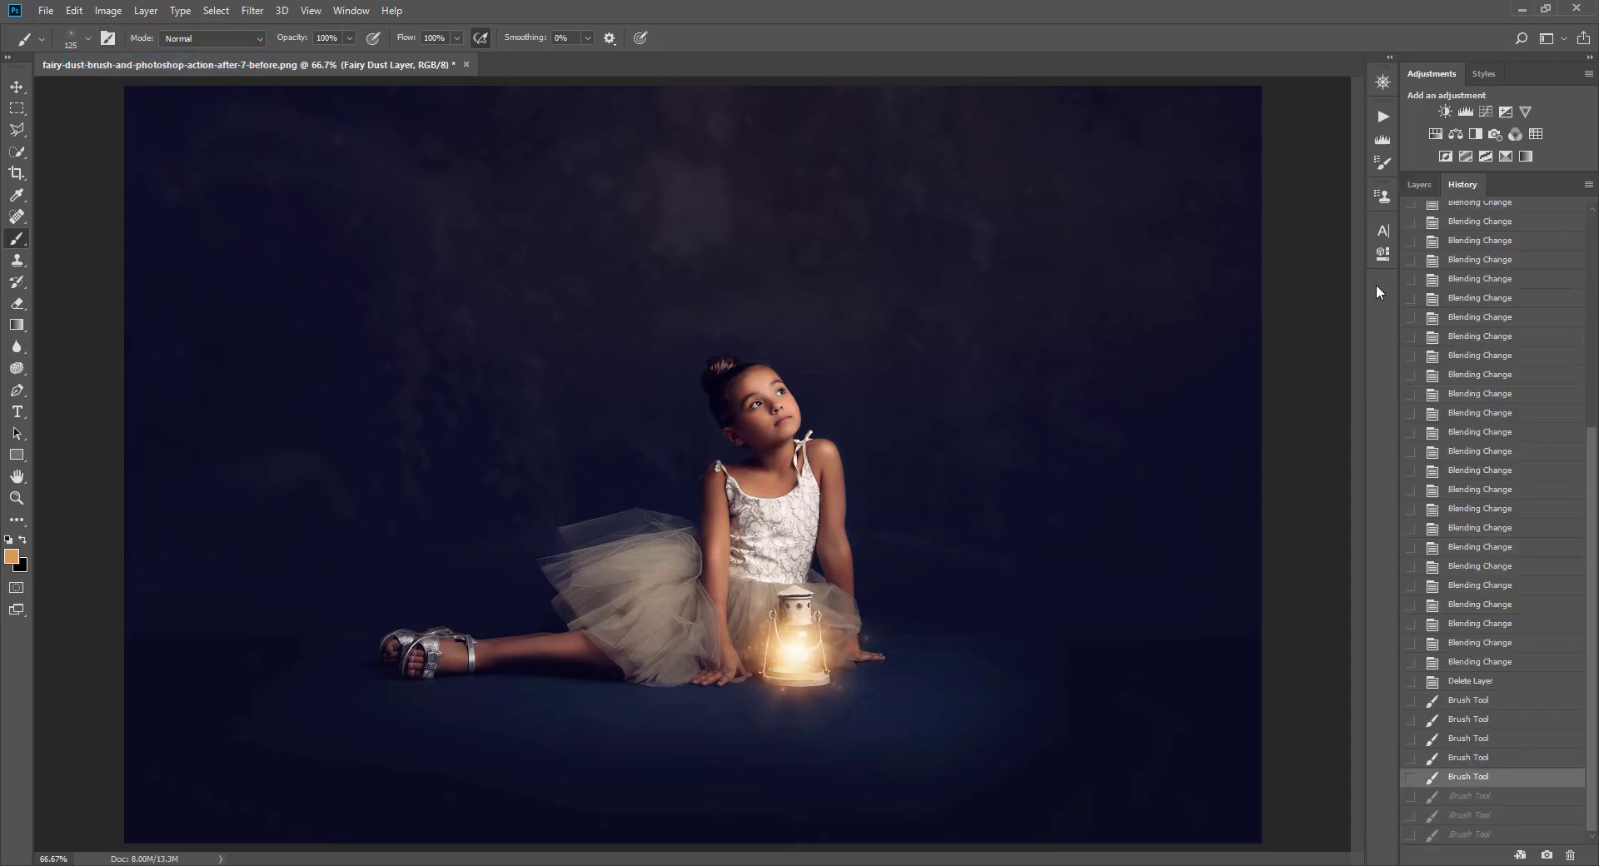
click(1419, 187)
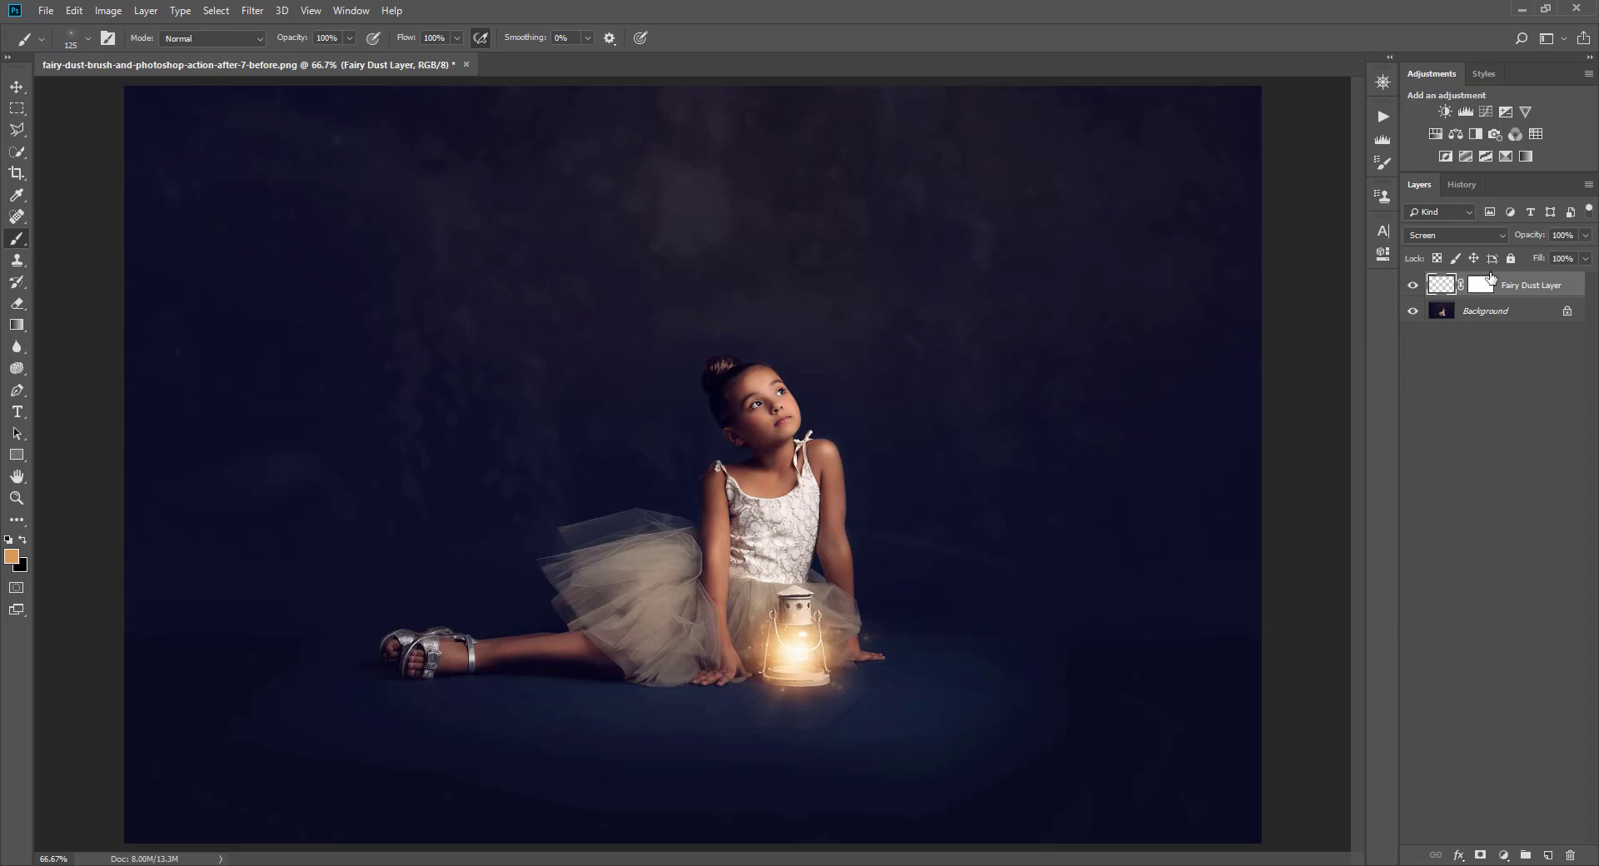
Step: Target the Fairy Dust Layer's mask, brush over the lantern, enlarge to 250 and keep black in front
click(1483, 287)
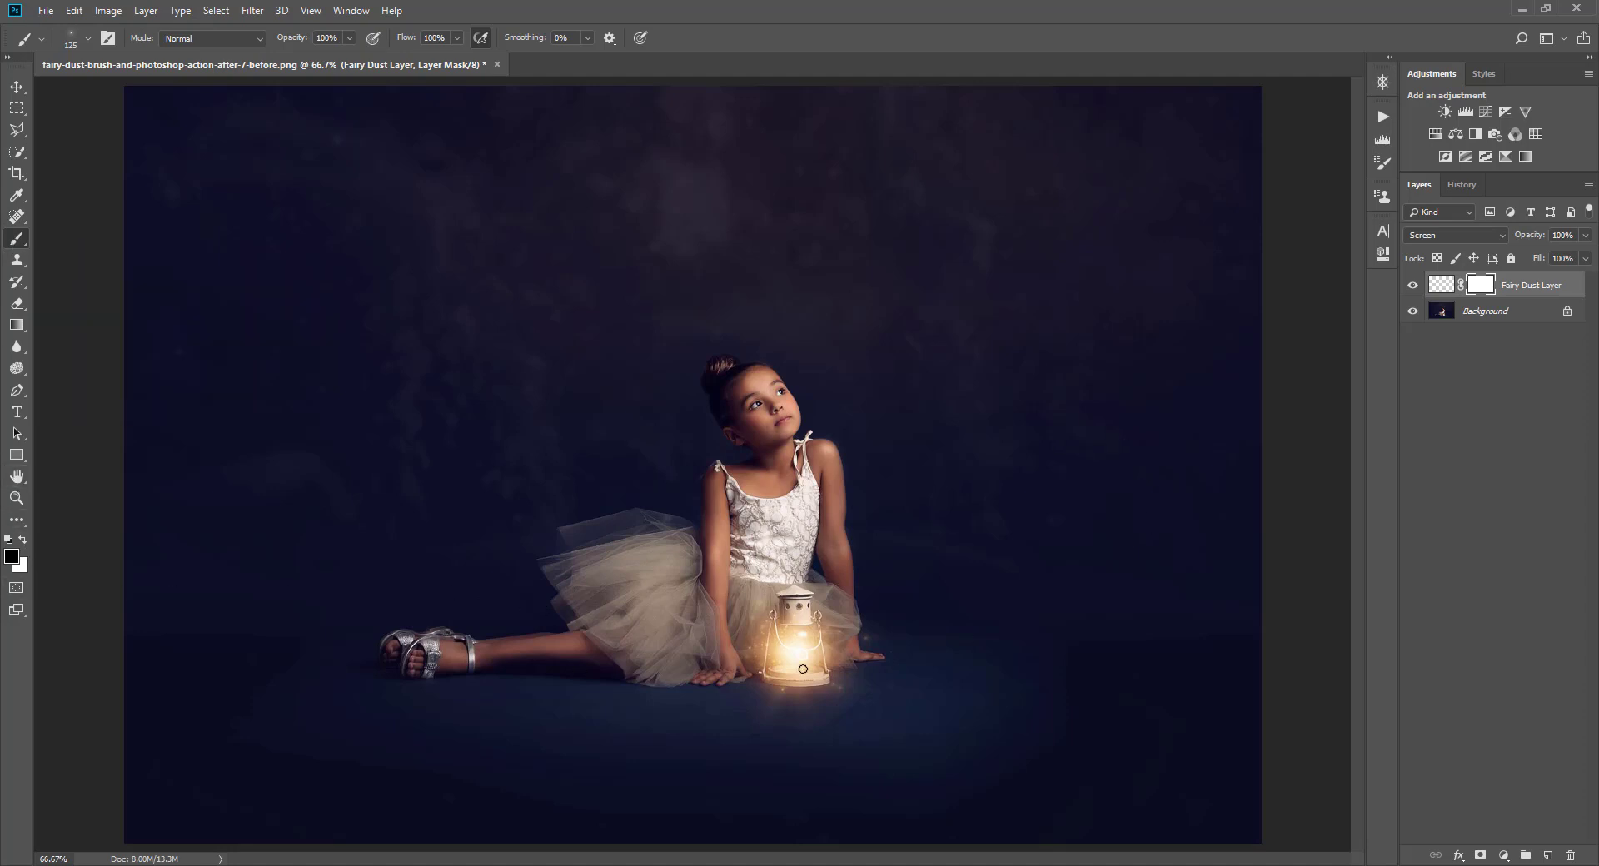
drag(773, 627, 814, 658)
key(bracketright)
key(bracketright)
key(bracketright)
key(x)
click(22, 540)
Step: Pick the Fairy Dust Brush preset and shrink it to 200 px
click(88, 39)
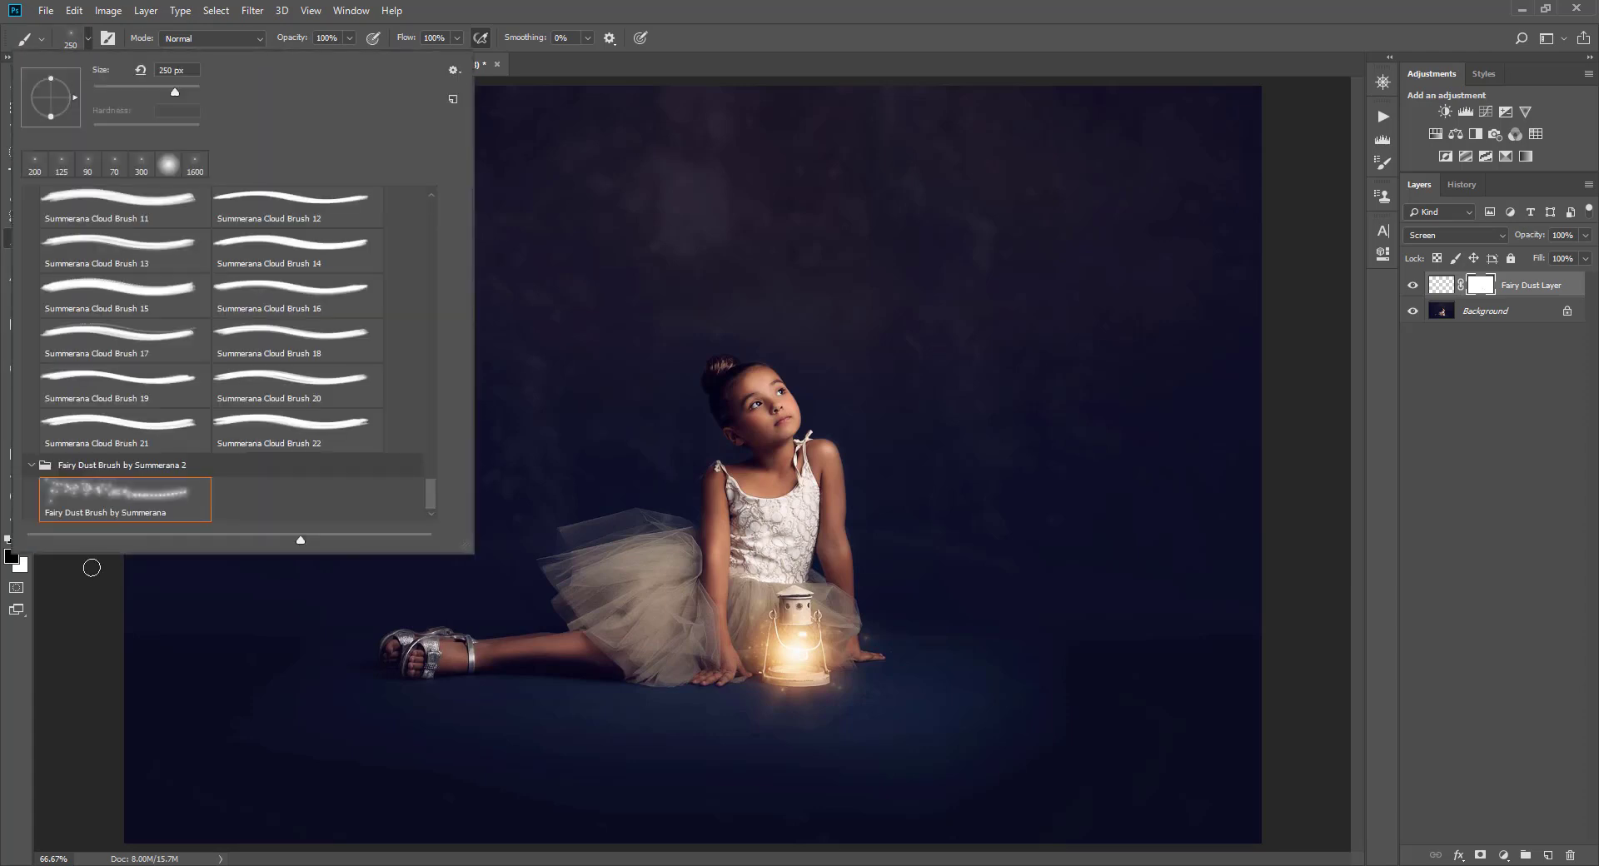
click(97, 509)
click(88, 38)
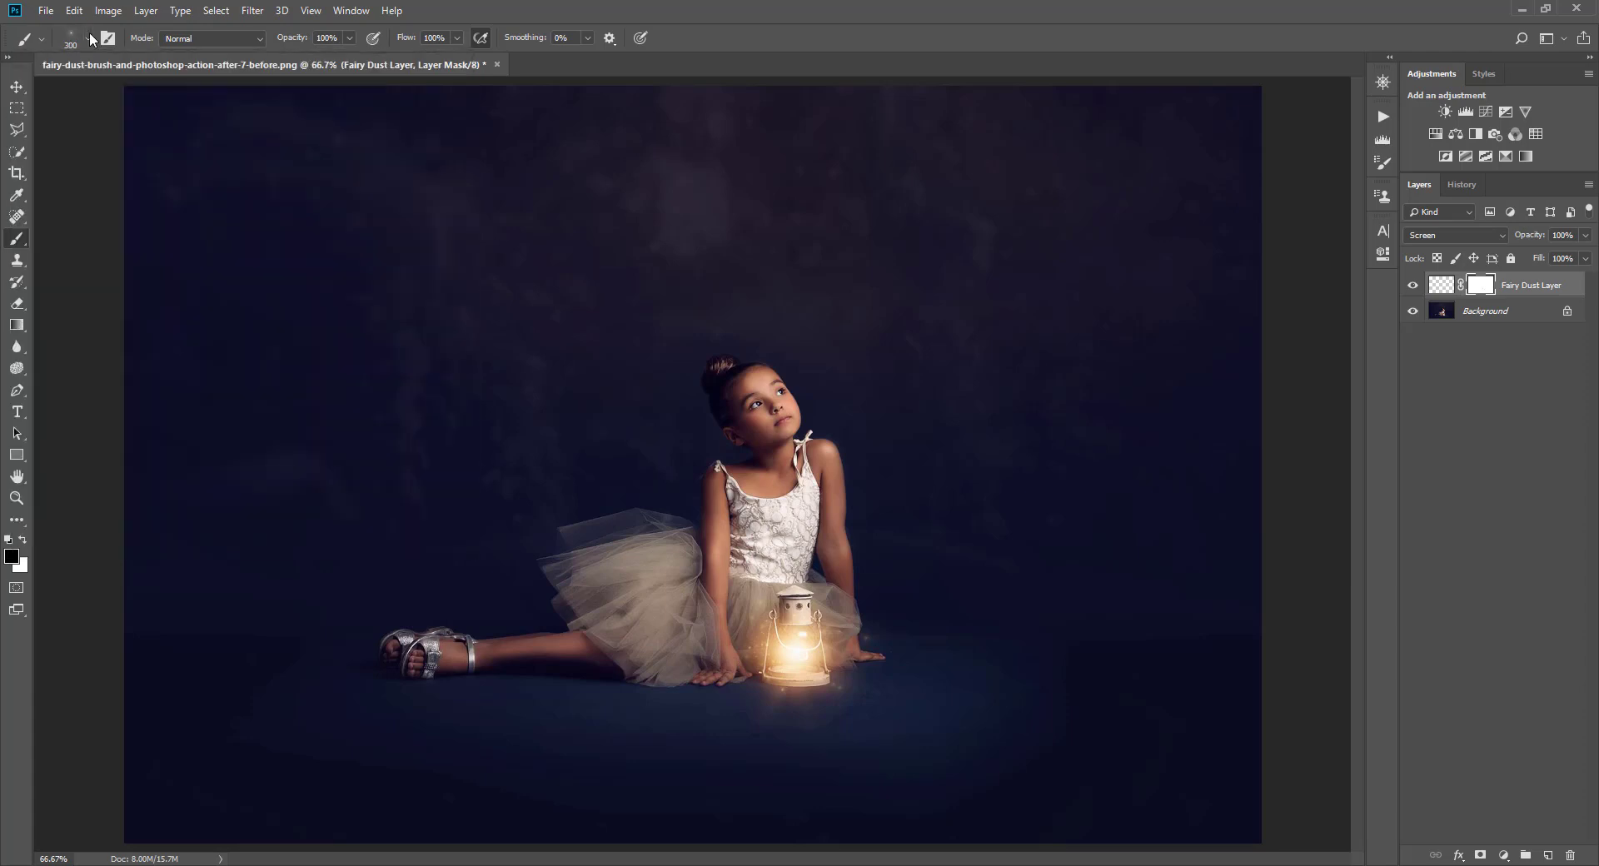
key(bracketleft)
key(bracketleft)
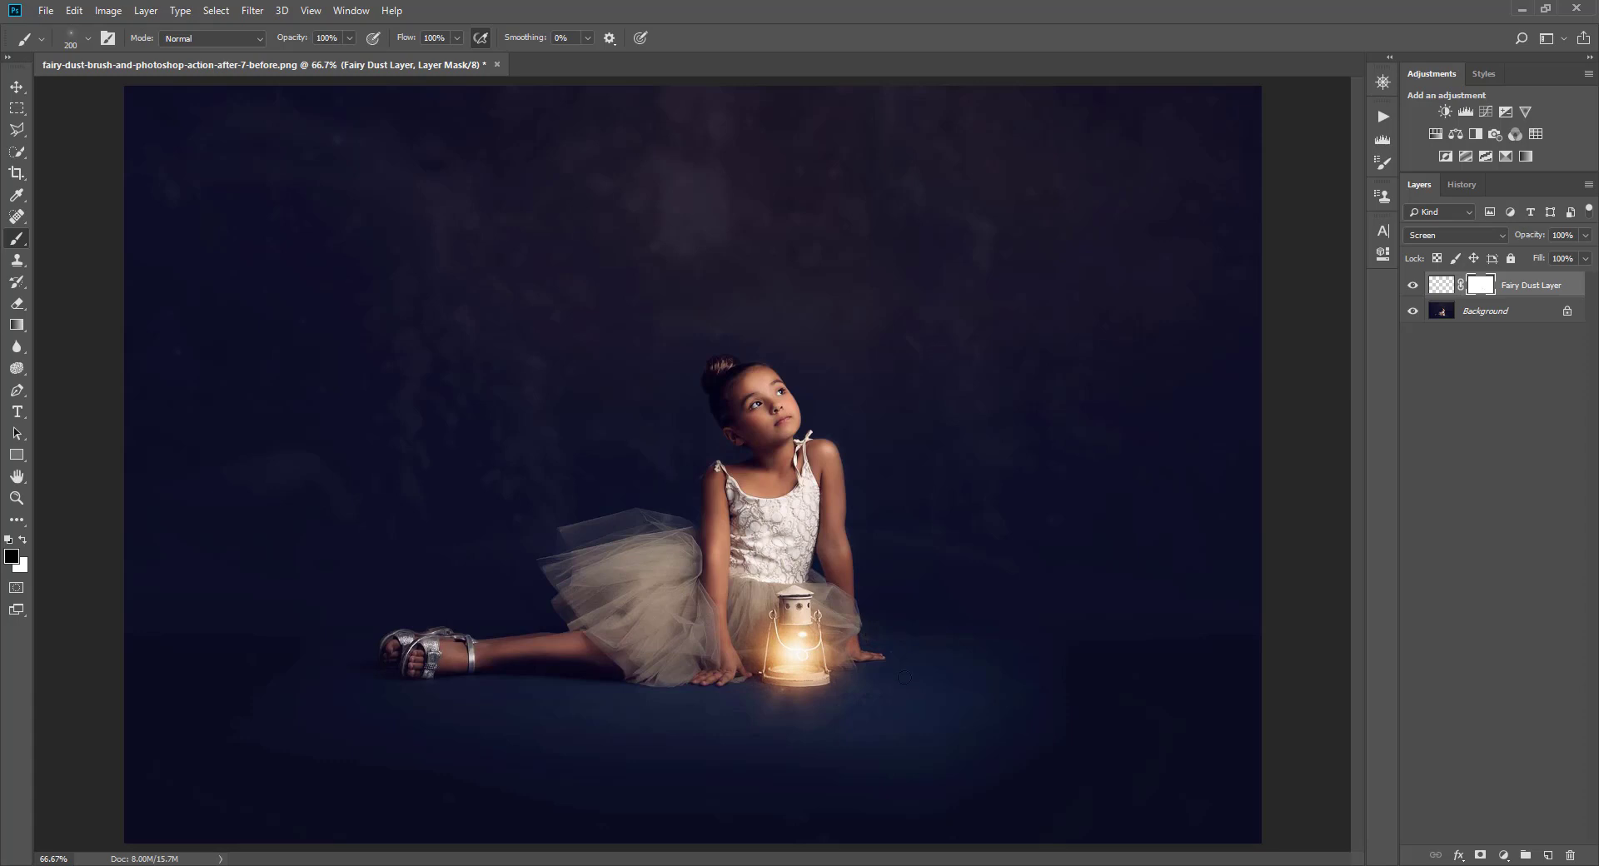
Step: Undo a stray mask stroke and switch back to painting the Fairy Dust Layer's pixels
drag(791, 695, 757, 695)
click(74, 11)
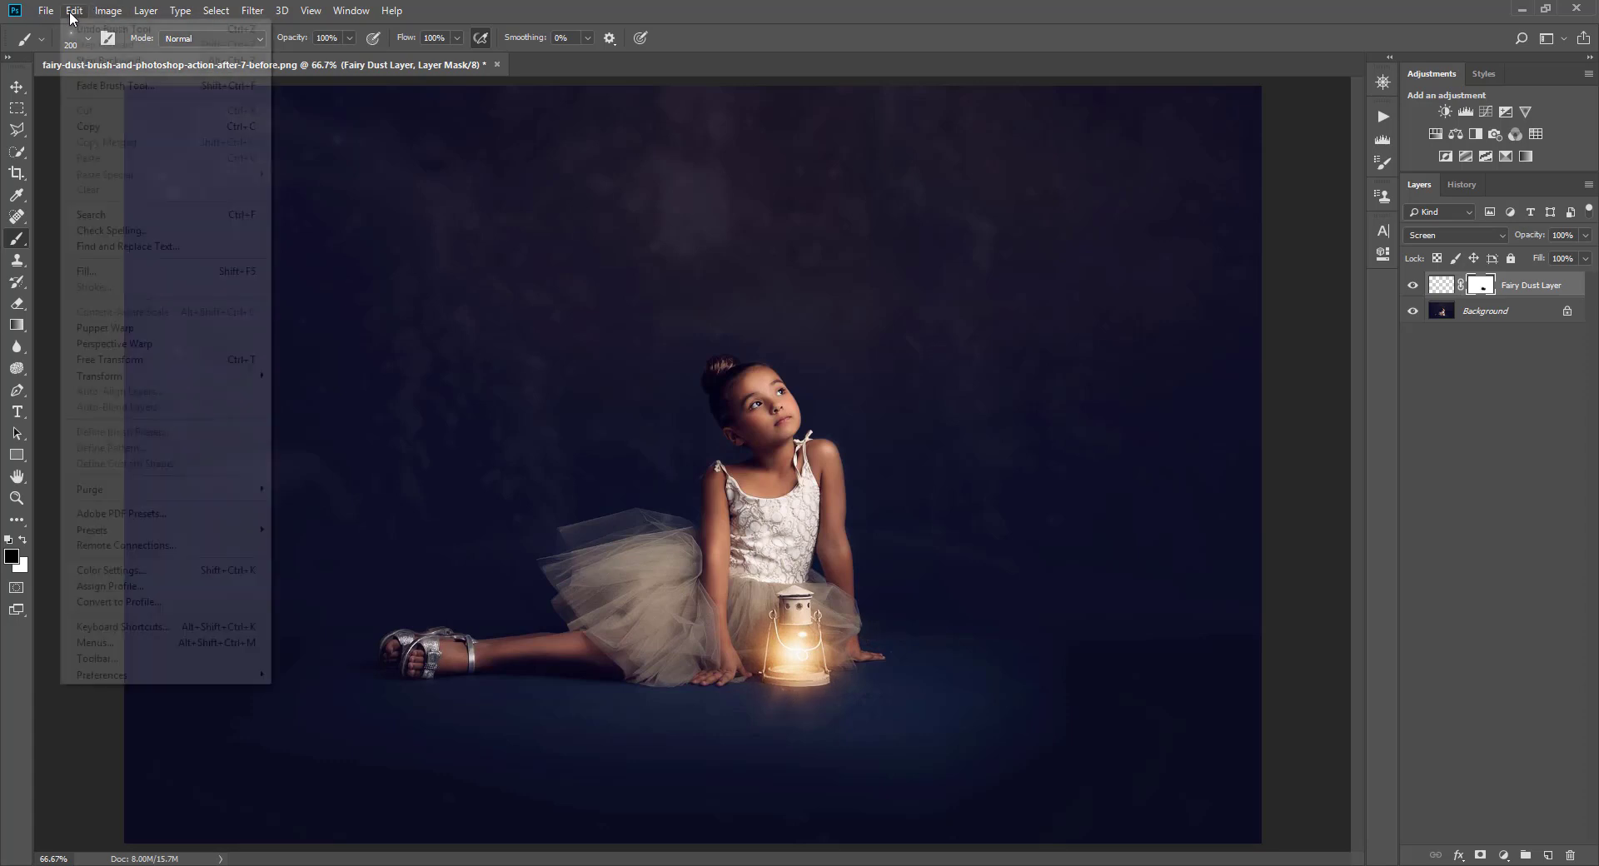
click(78, 30)
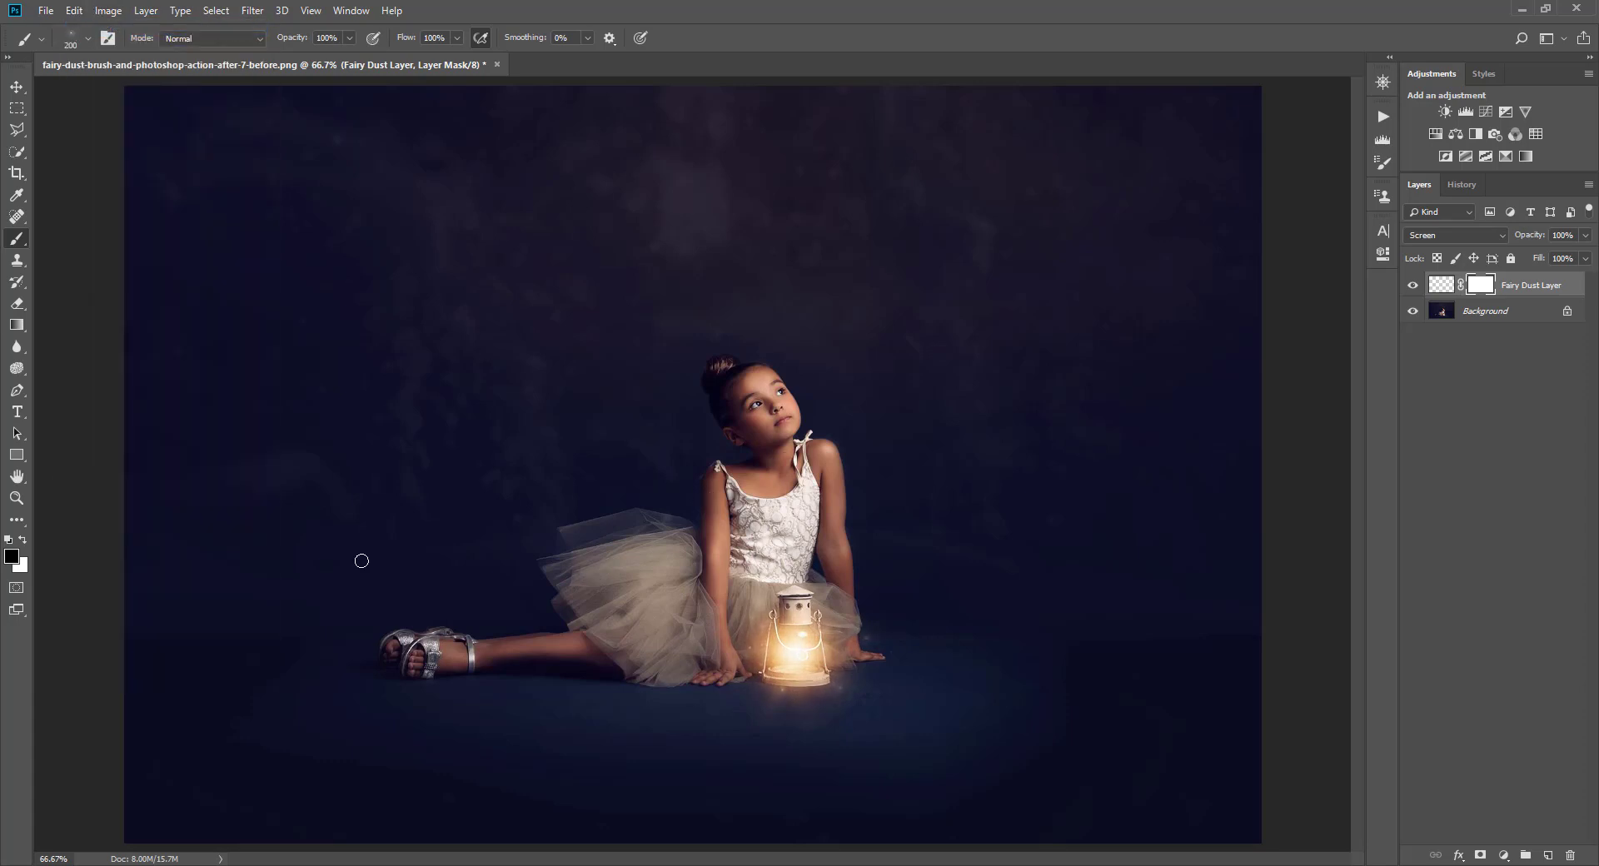
click(23, 542)
key(bracketleft)
key(ctrl+2)
Step: Dab sparkles right of the lantern and paint a trail rising up past the girl's head
click(836, 645)
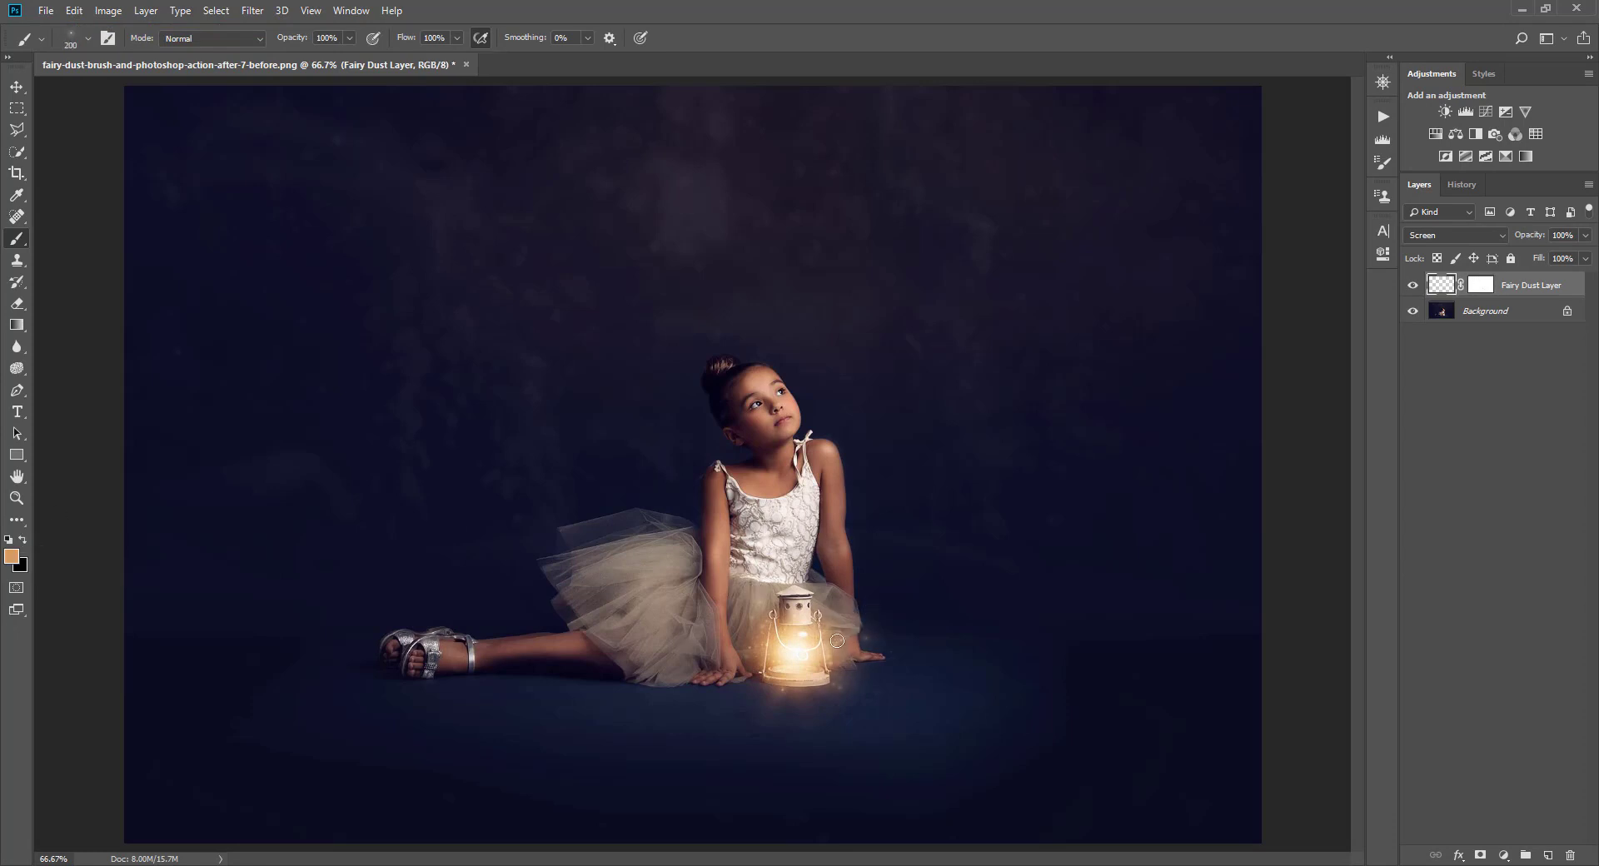
key(bracketright)
click(883, 625)
mouse_move(884, 612)
mouse_down()
mouse_move(958, 558)
mouse_move(938, 483)
mouse_move(977, 480)
mouse_move(960, 343)
mouse_move(1049, 379)
mouse_move(1025, 373)
mouse_move(1070, 273)
mouse_move(1056, 264)
mouse_move(1069, 233)
mouse_move(1033, 289)
mouse_move(1019, 202)
mouse_up()
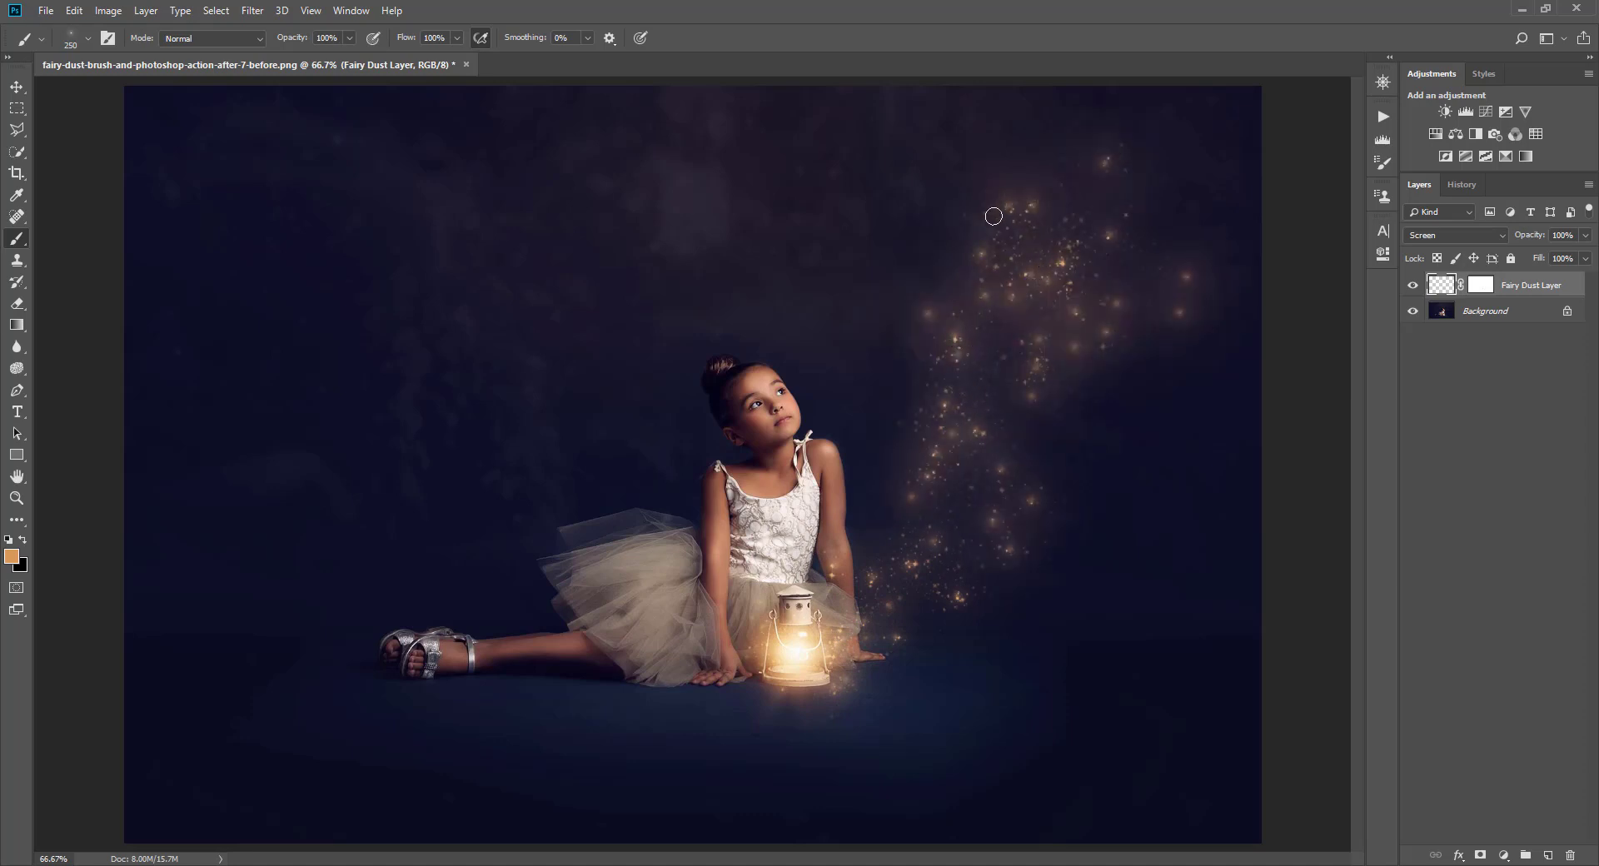
mouse_move(942, 286)
mouse_down()
mouse_move(848, 217)
mouse_move(924, 252)
mouse_move(1007, 385)
mouse_up()
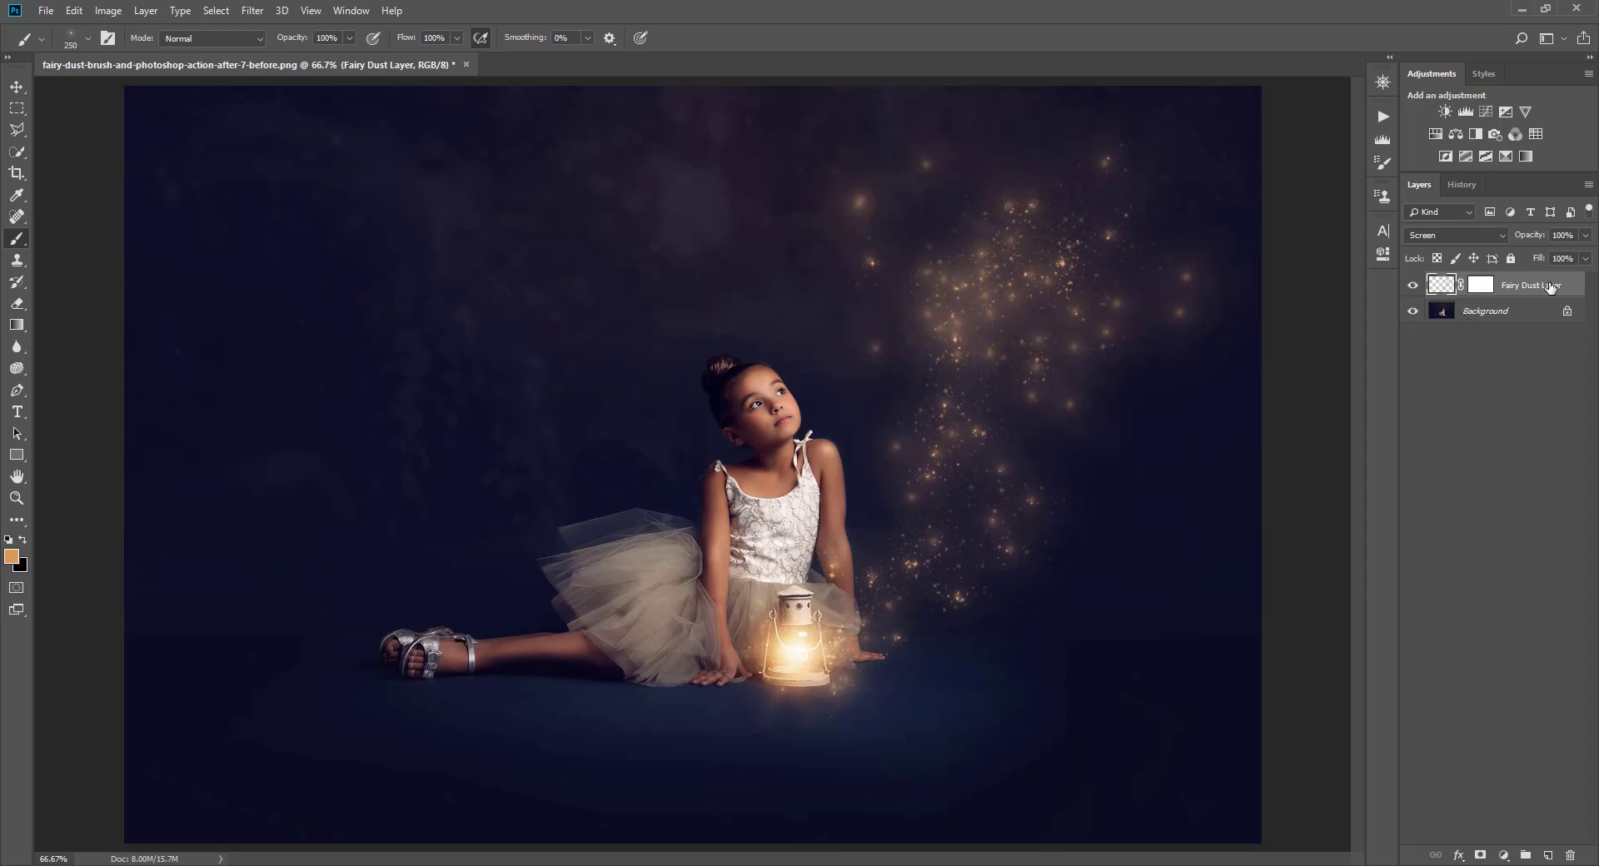
click(1586, 236)
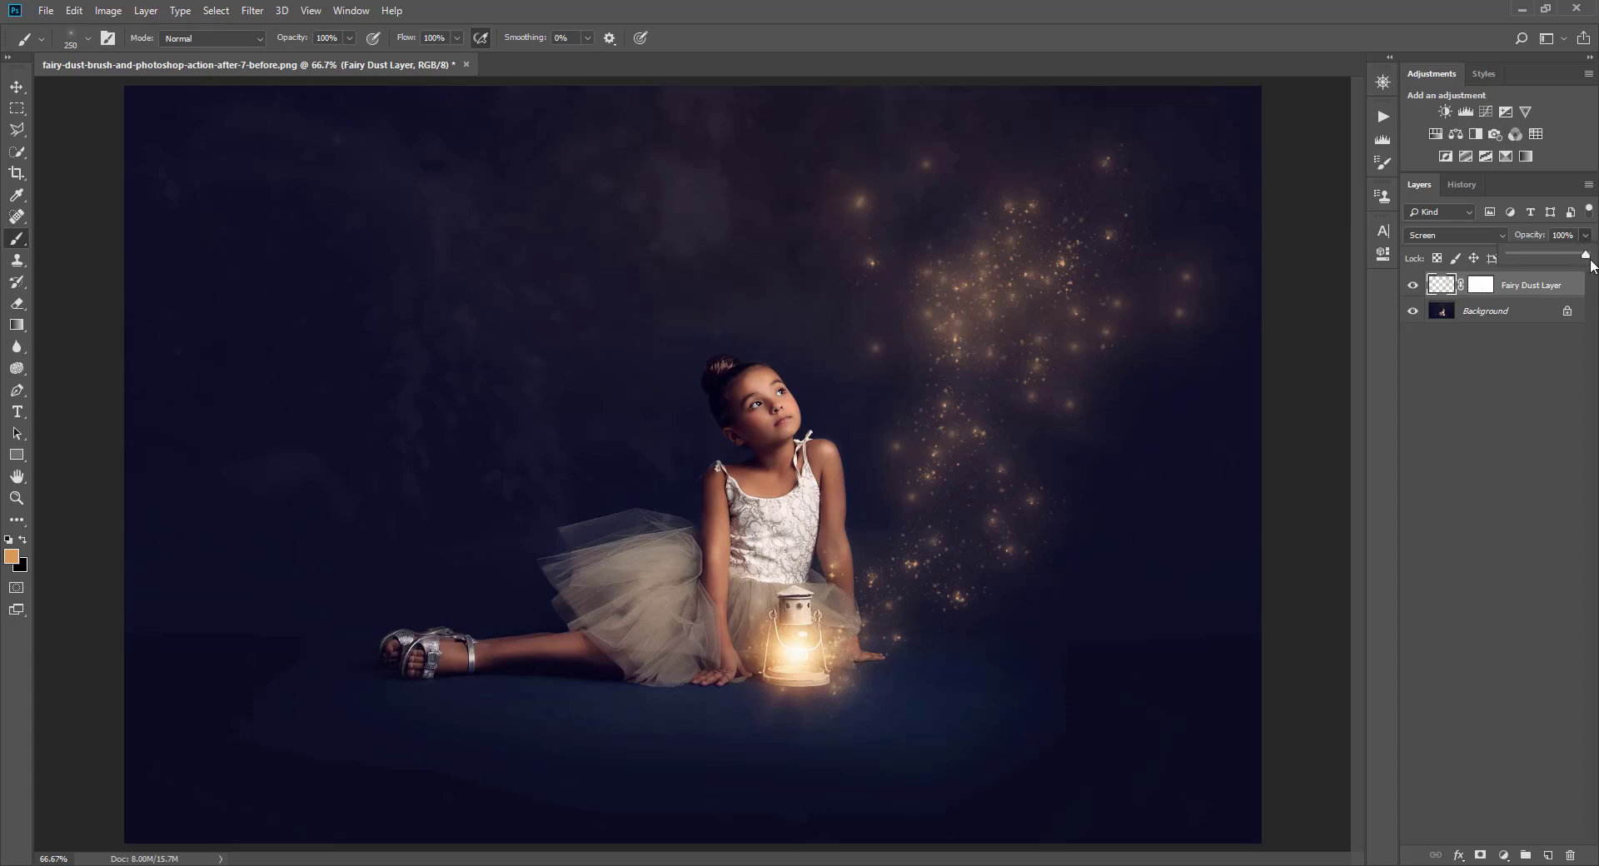
click(349, 37)
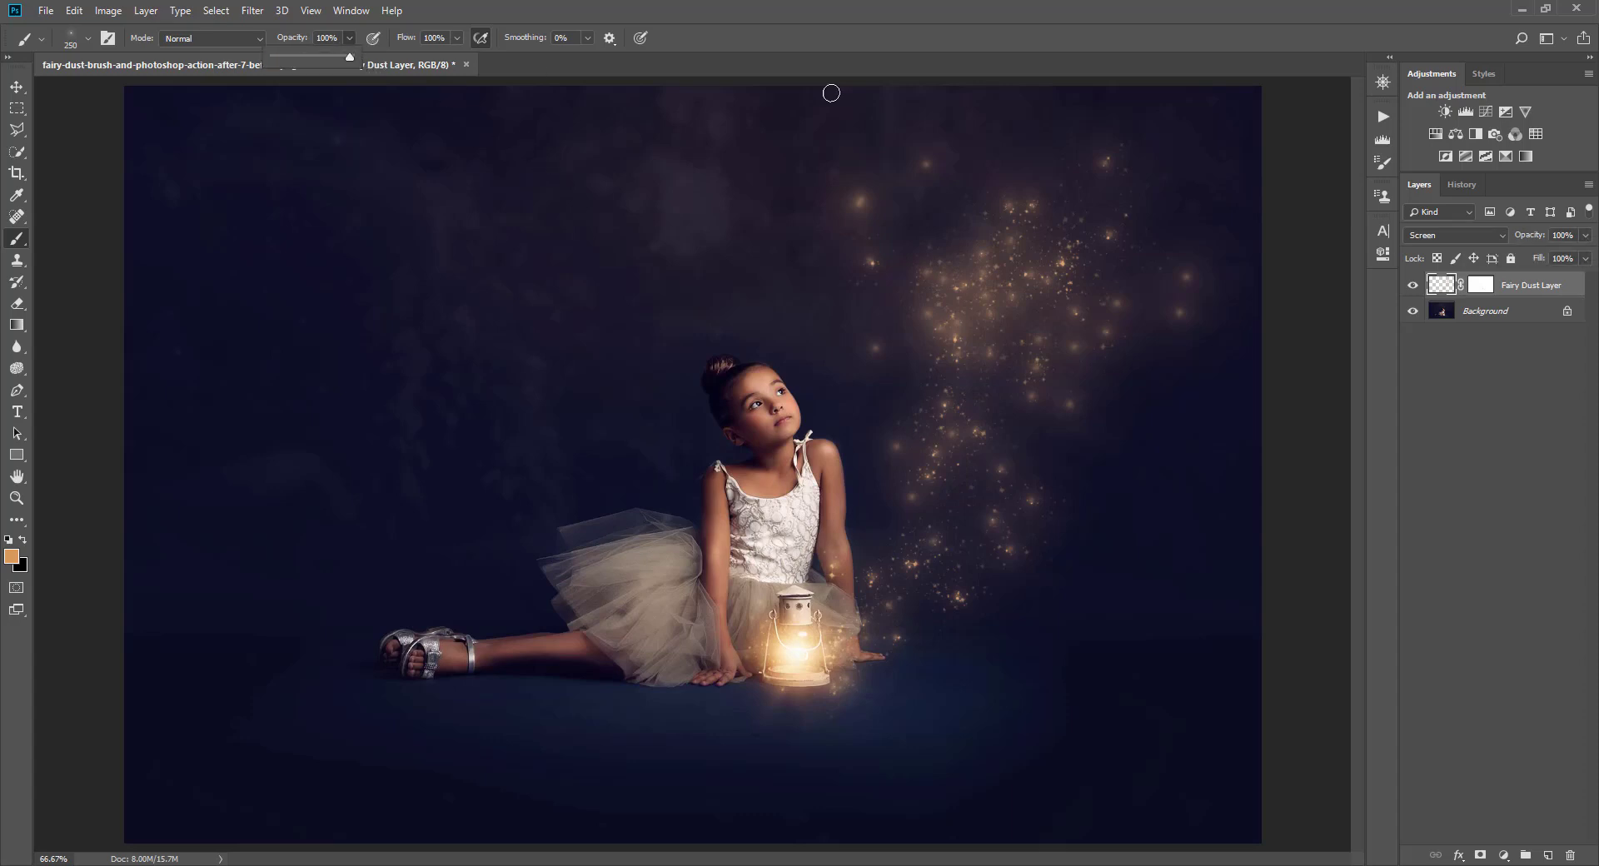
click(1439, 286)
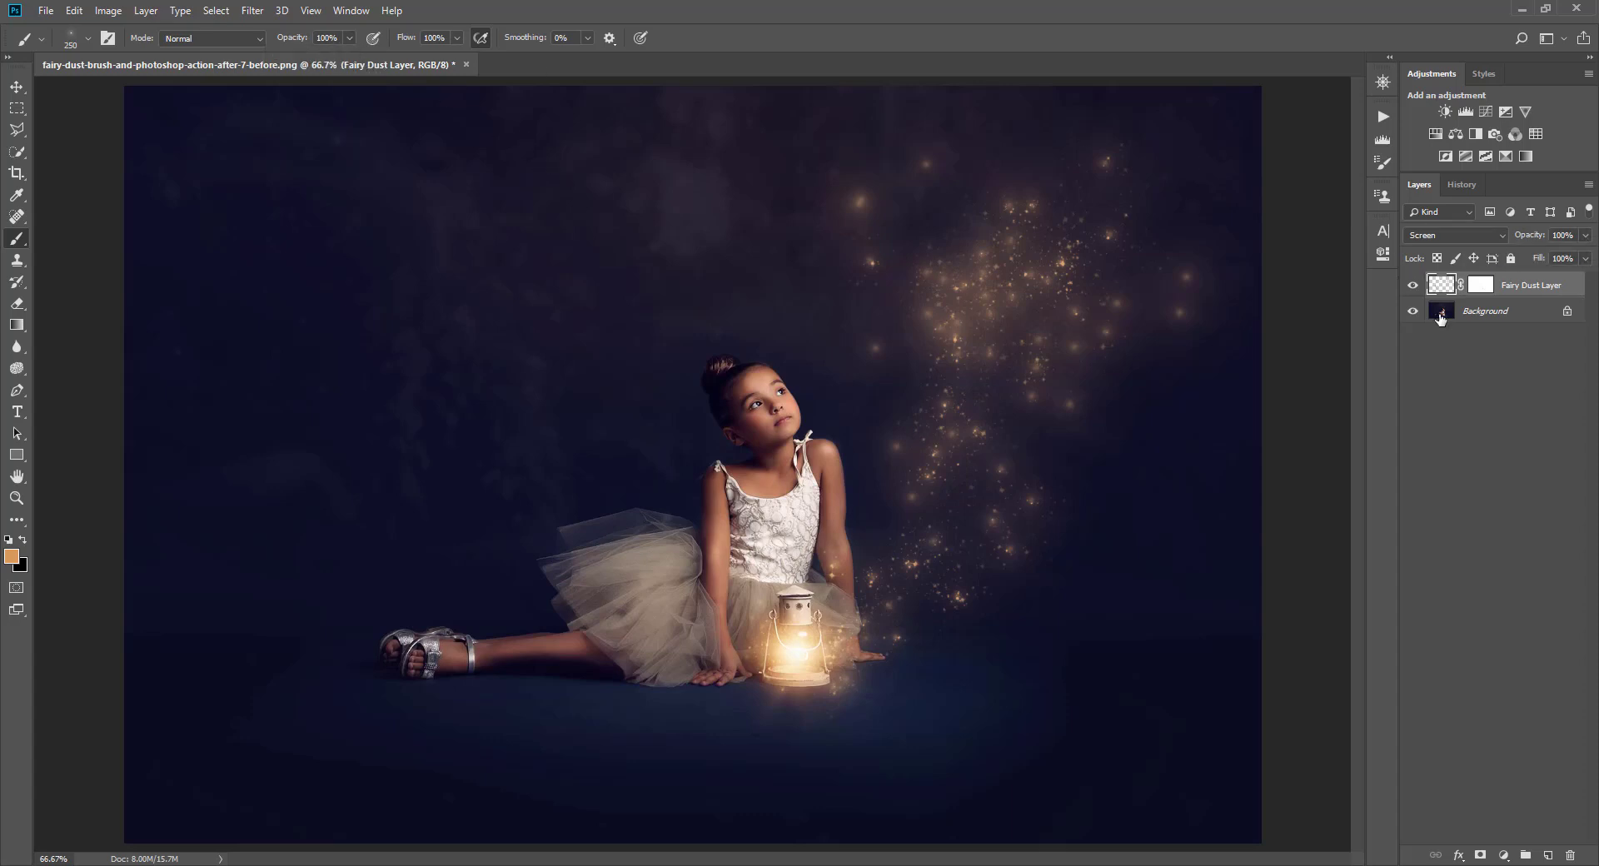
Step: Duplicate the Fairy Dust Layer and set the copy's opacity to 53%
right_click(1529, 288)
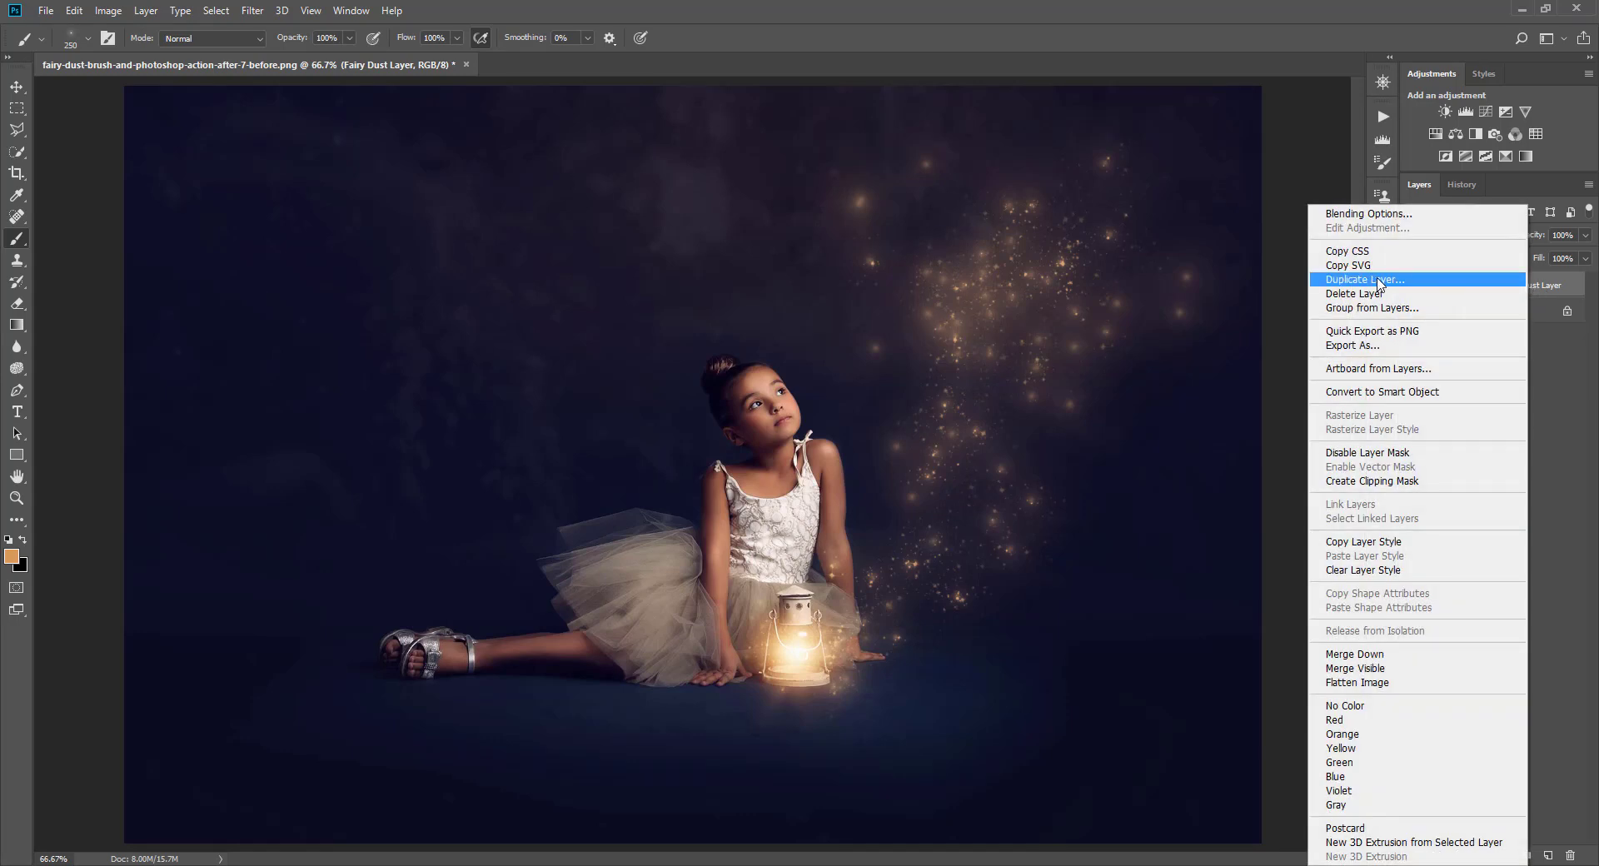
click(1378, 283)
click(939, 270)
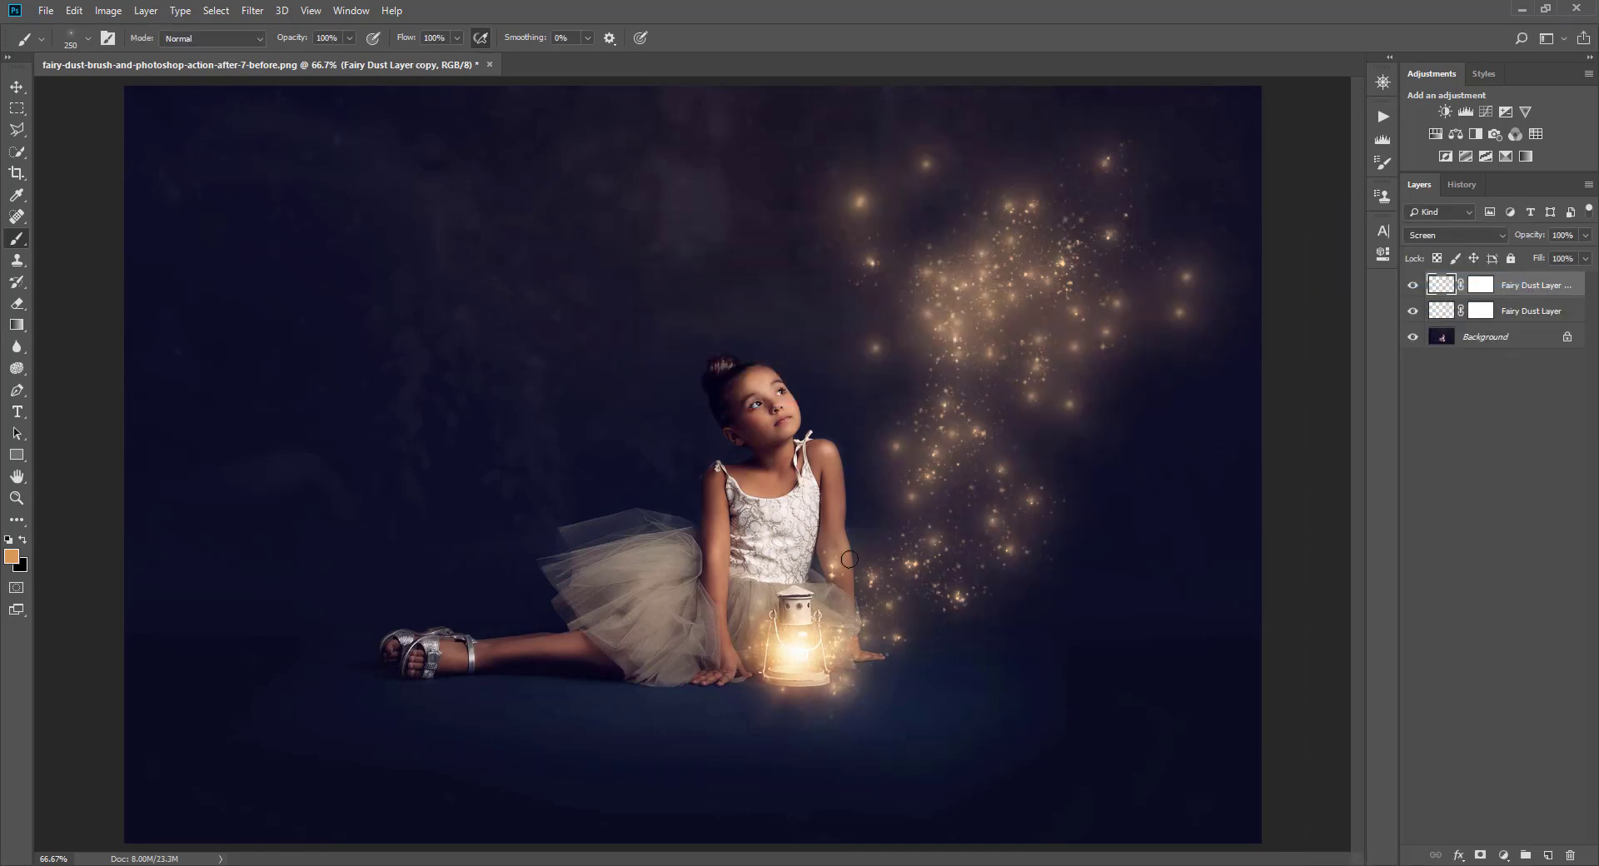
click(1583, 258)
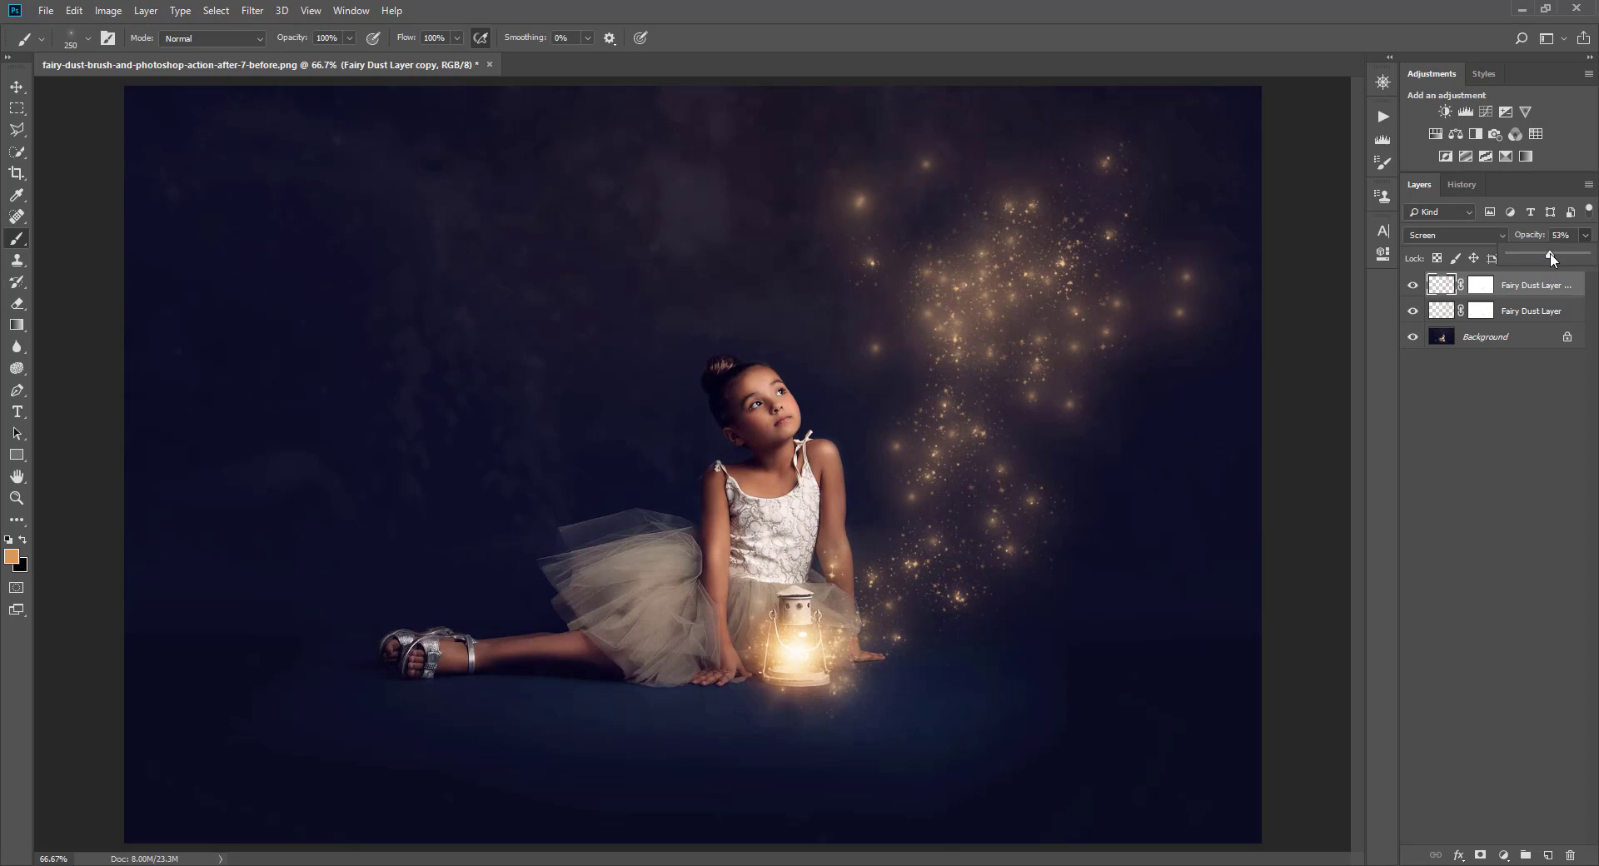
drag(1512, 255, 1564, 267)
click(1523, 289)
click(1379, 114)
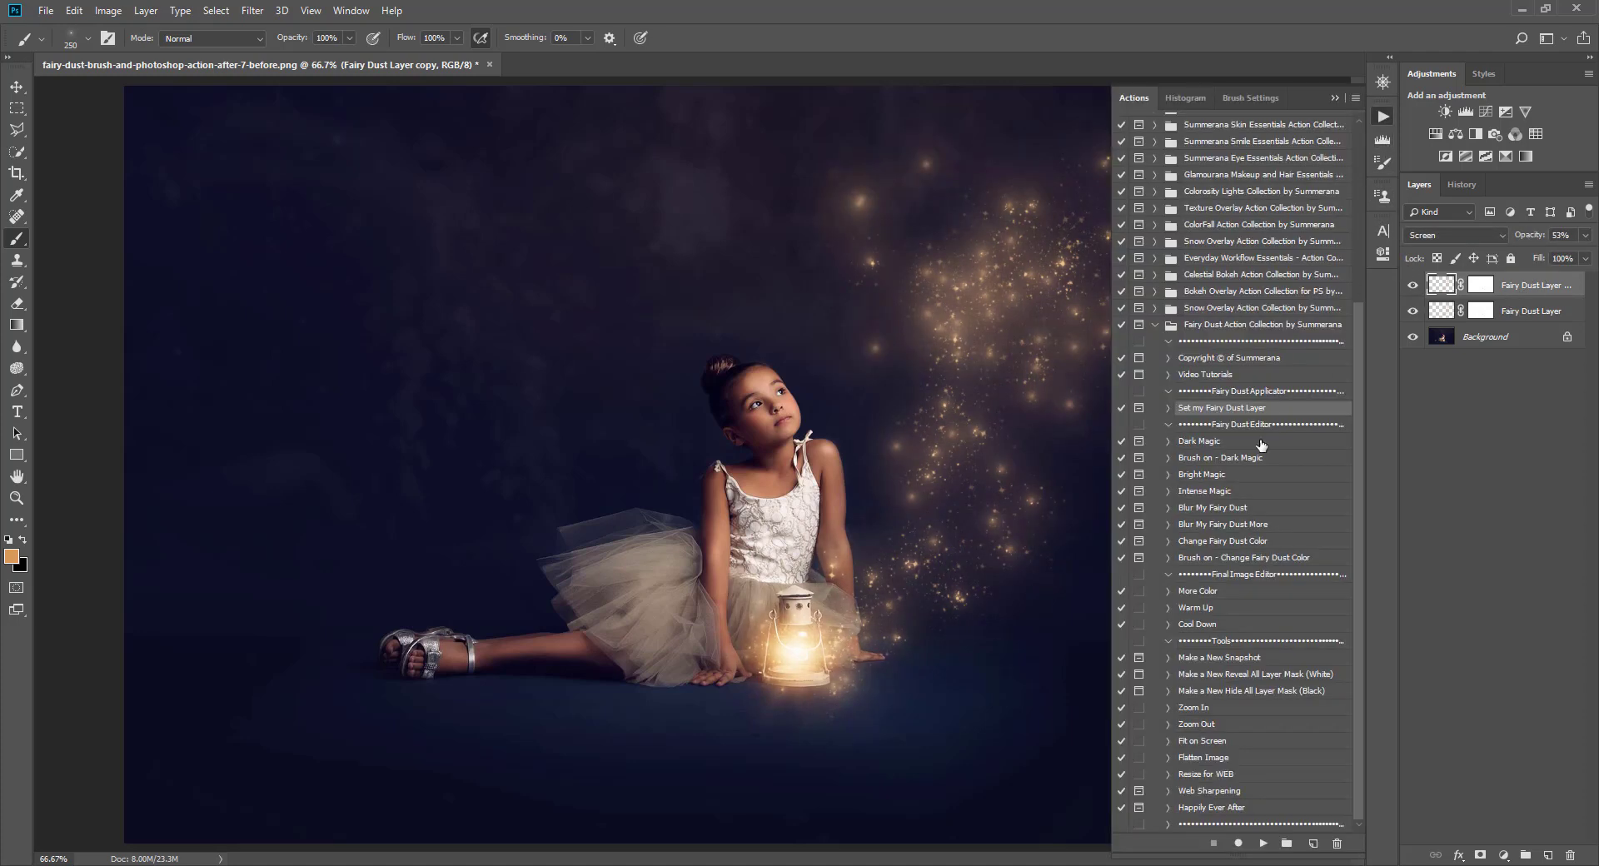
click(1203, 462)
click(1203, 493)
click(1206, 525)
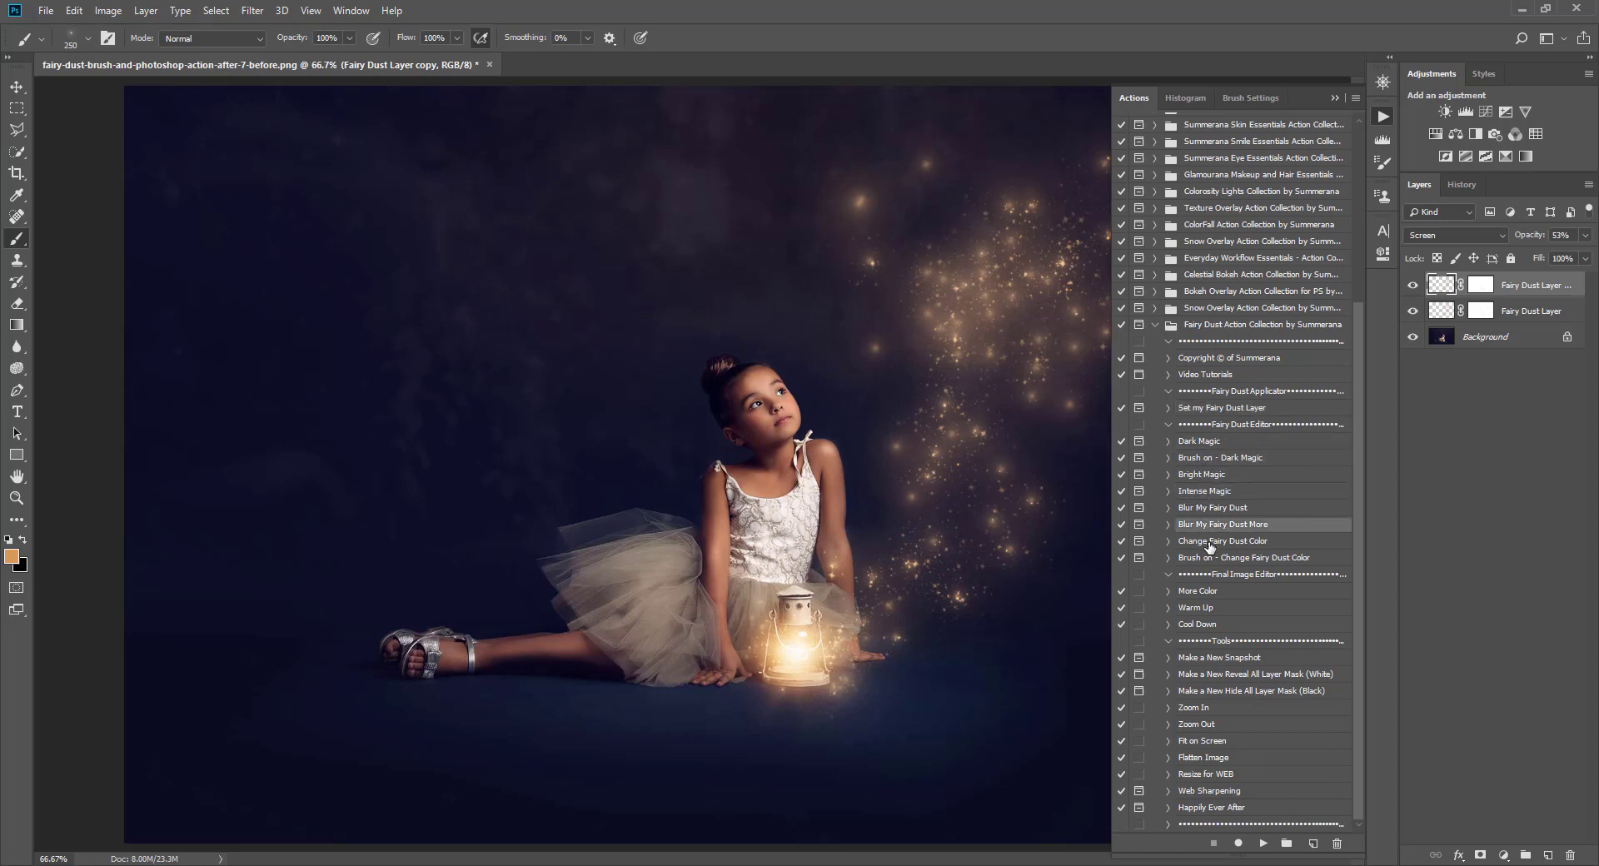
click(1206, 541)
click(1206, 558)
click(1334, 97)
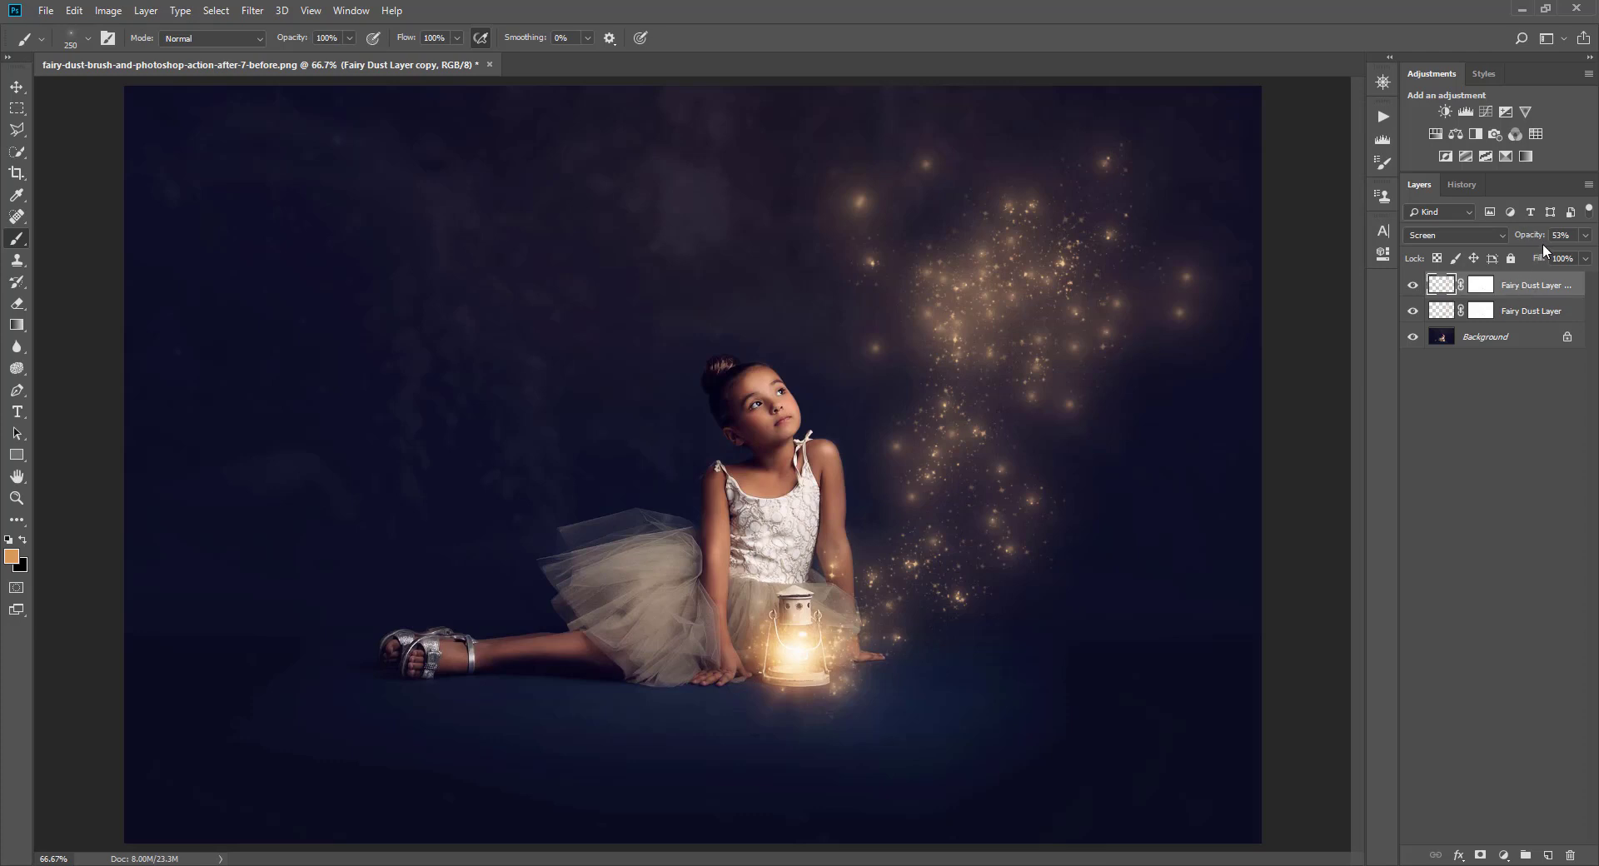
click(1412, 285)
click(1413, 285)
Step: Delete the Fairy Dust Layer copy and switch to the Move tool
drag(1499, 293, 1570, 855)
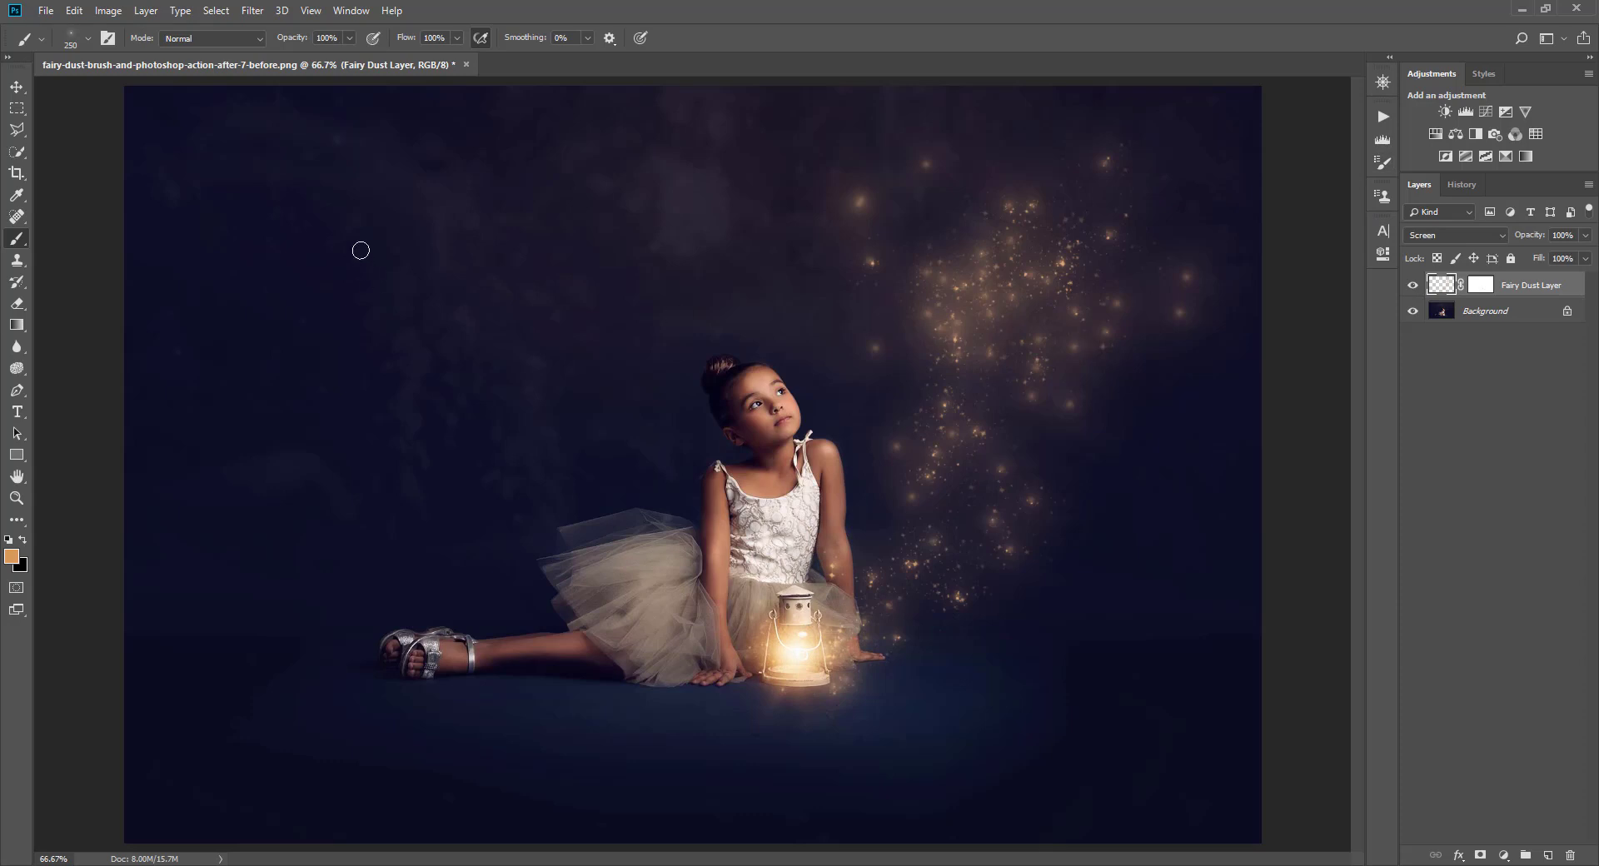
click(18, 89)
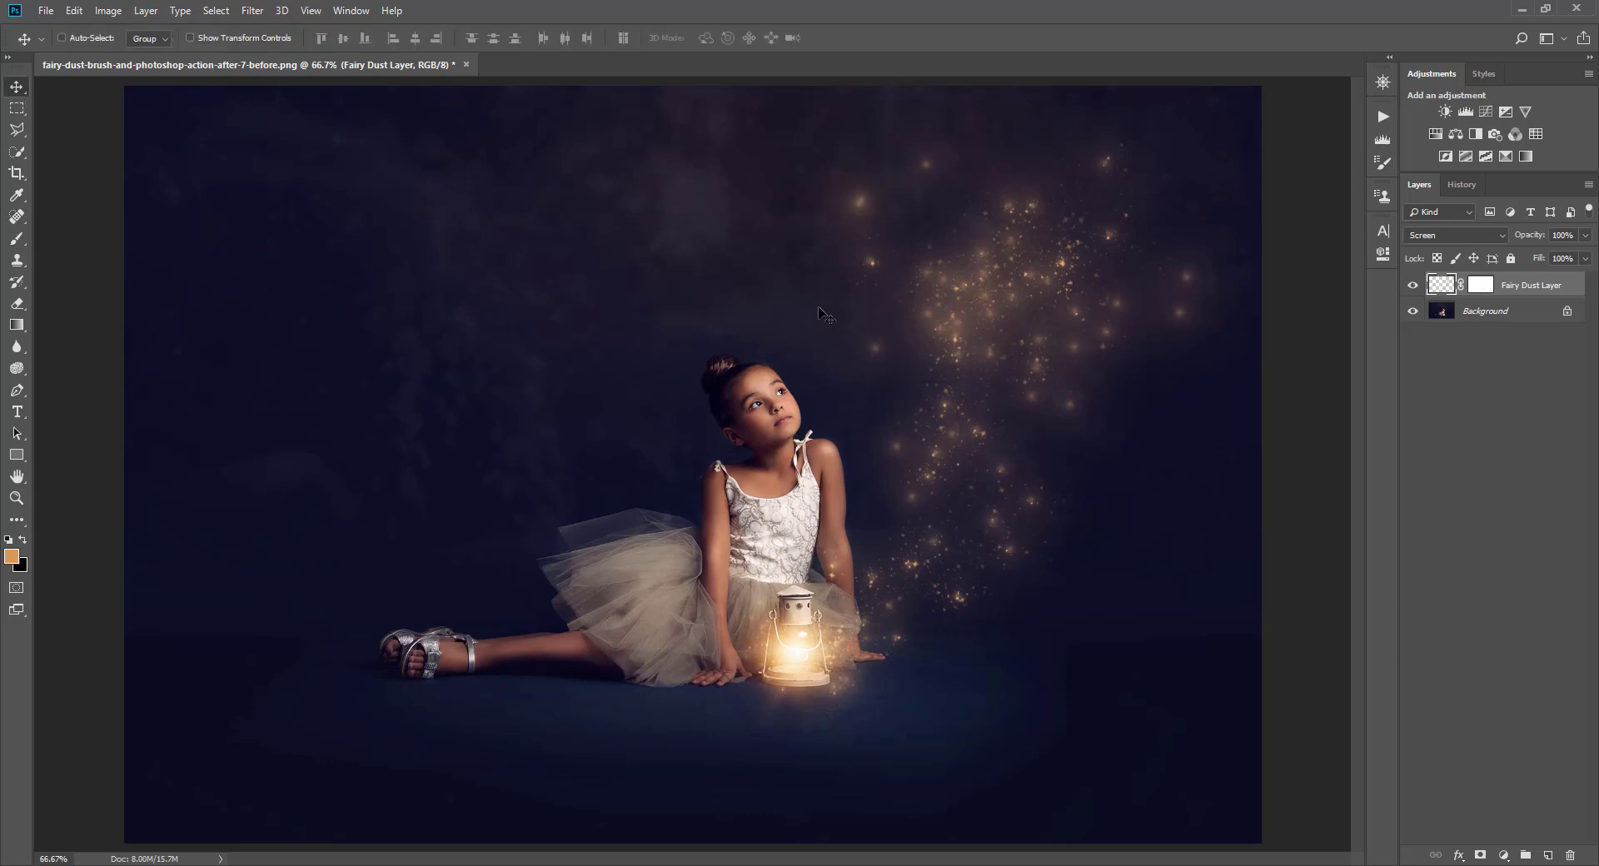